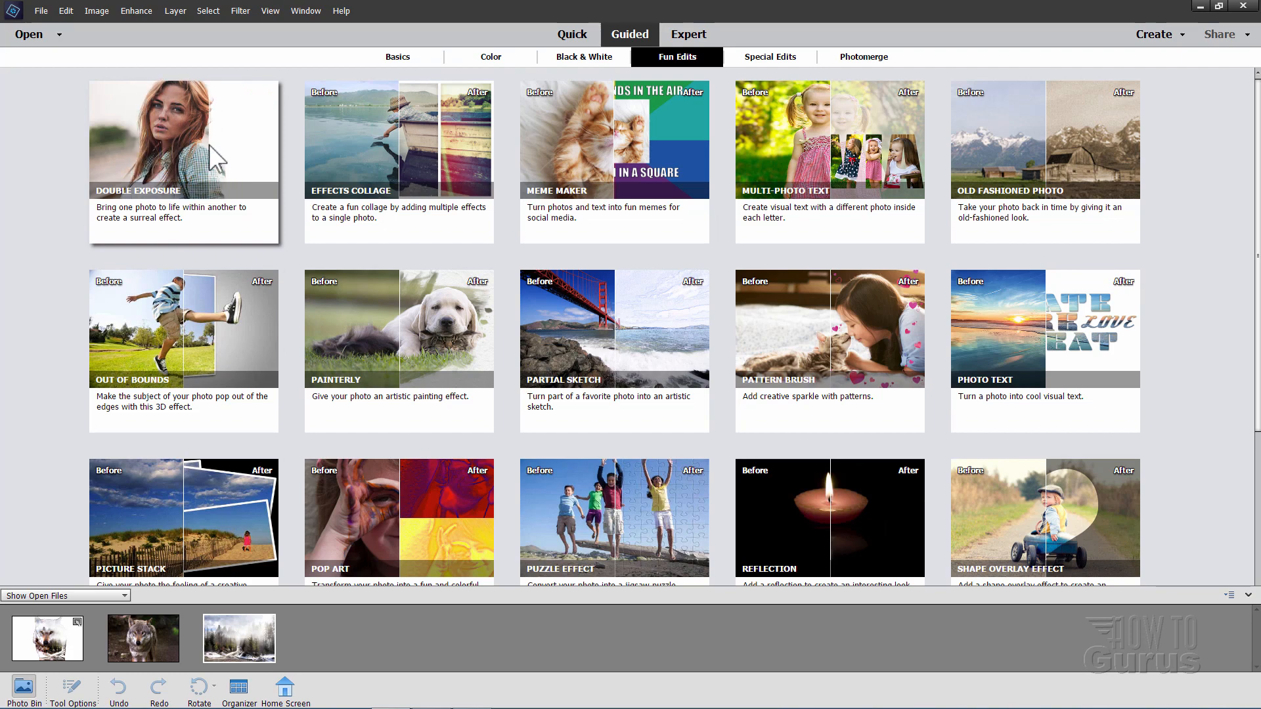
# Switch to Expert mode and close wolf double exposure.psd, saving its changes.
pyautogui.click(688, 34)
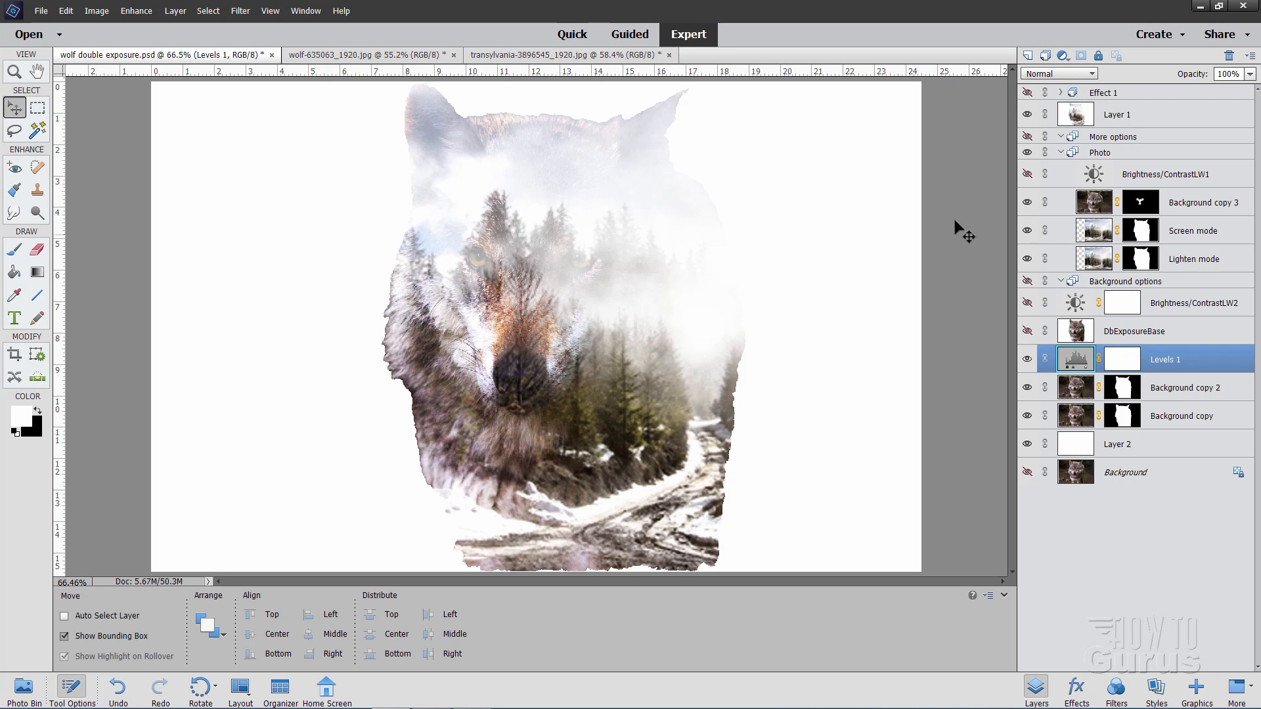
pyautogui.click(1028, 116)
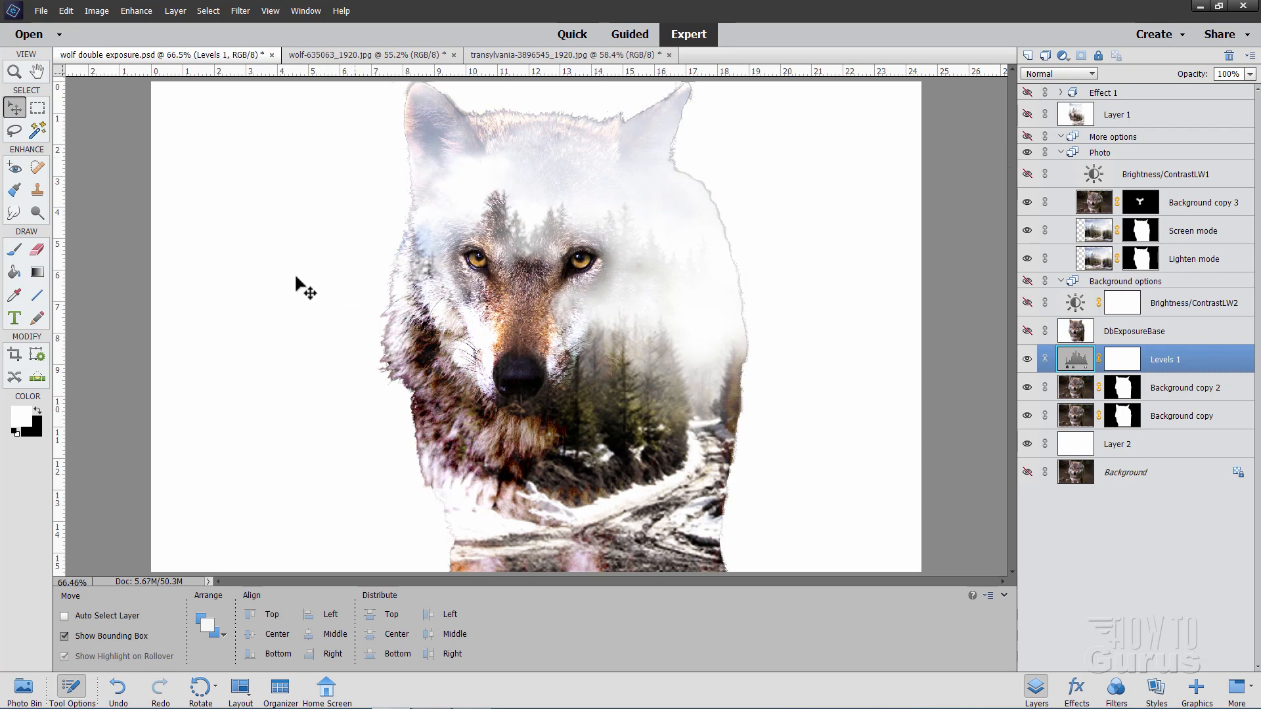
pyautogui.click(272, 55)
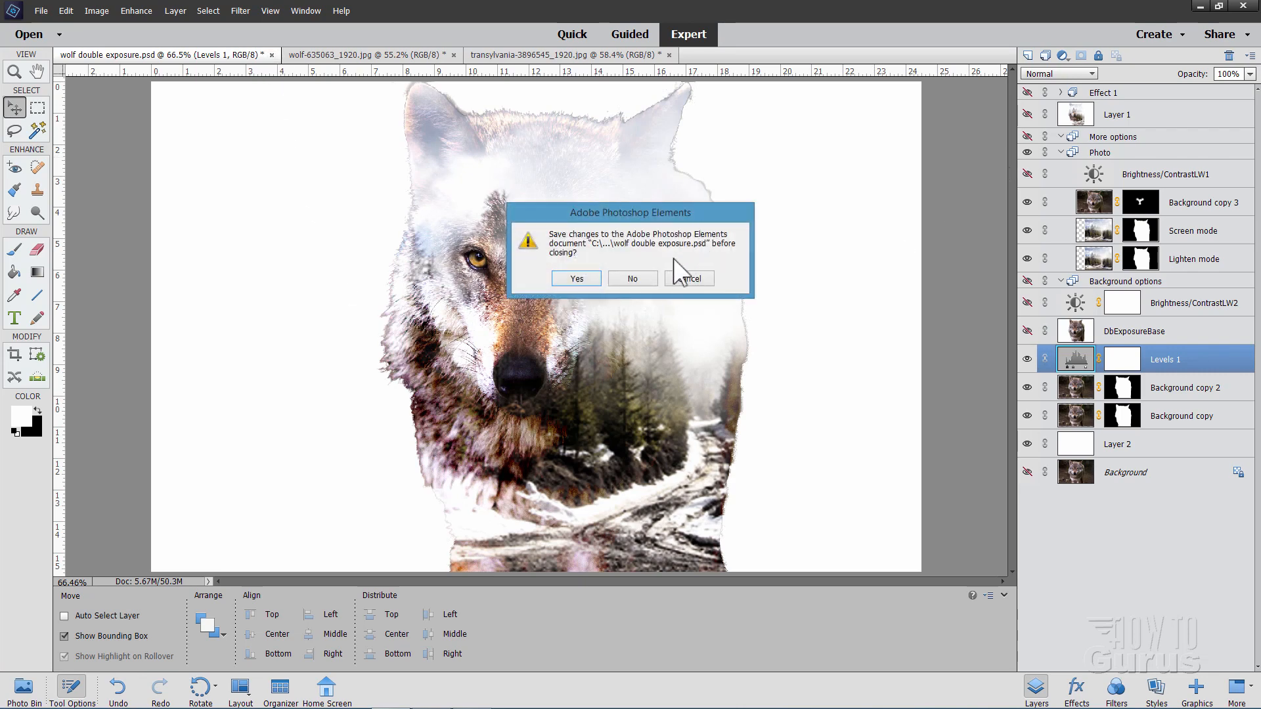
pyautogui.click(583, 281)
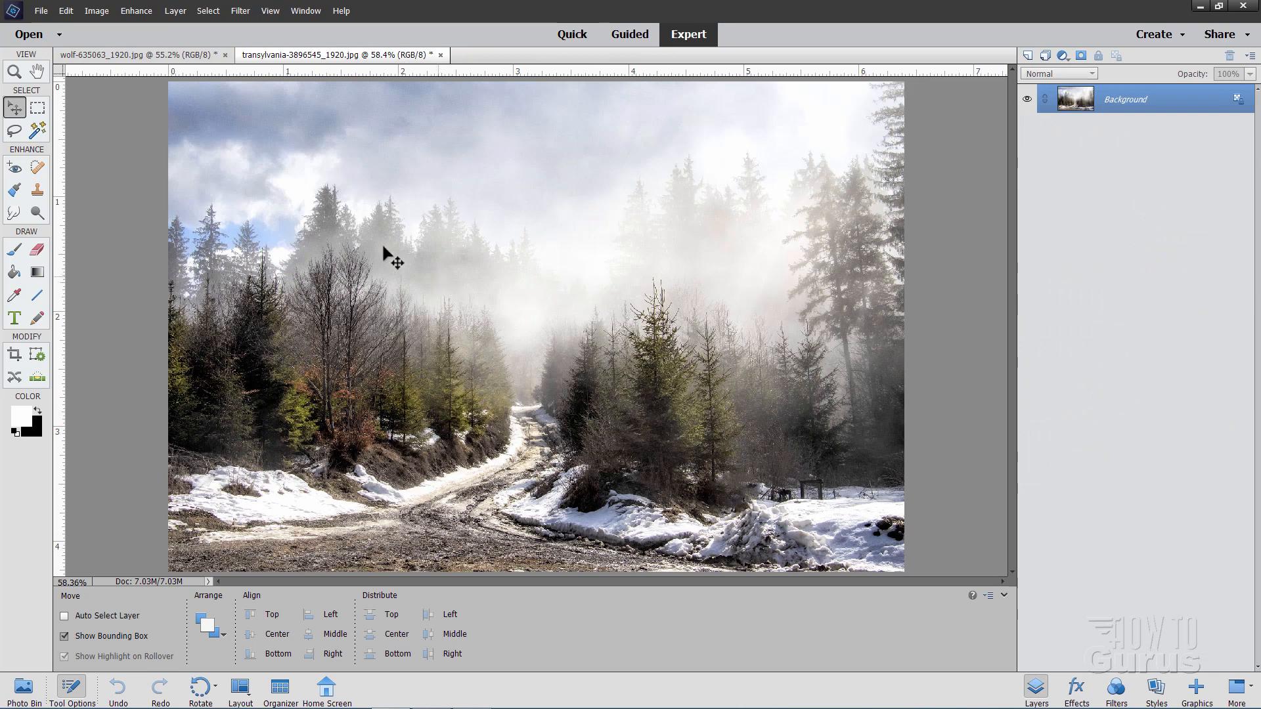
# Bring up the wolf photo and detach the transylvania photo into its own floating window over it.
pyautogui.click(173, 58)
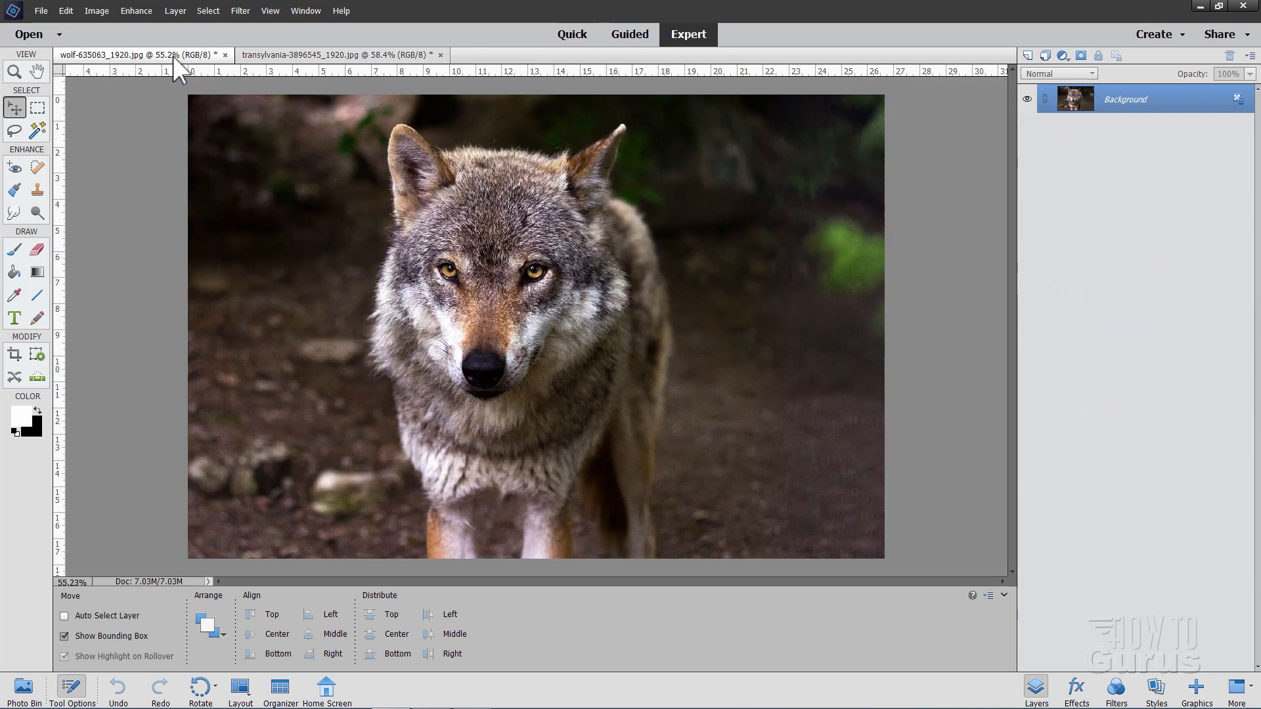
pyautogui.click(321, 56)
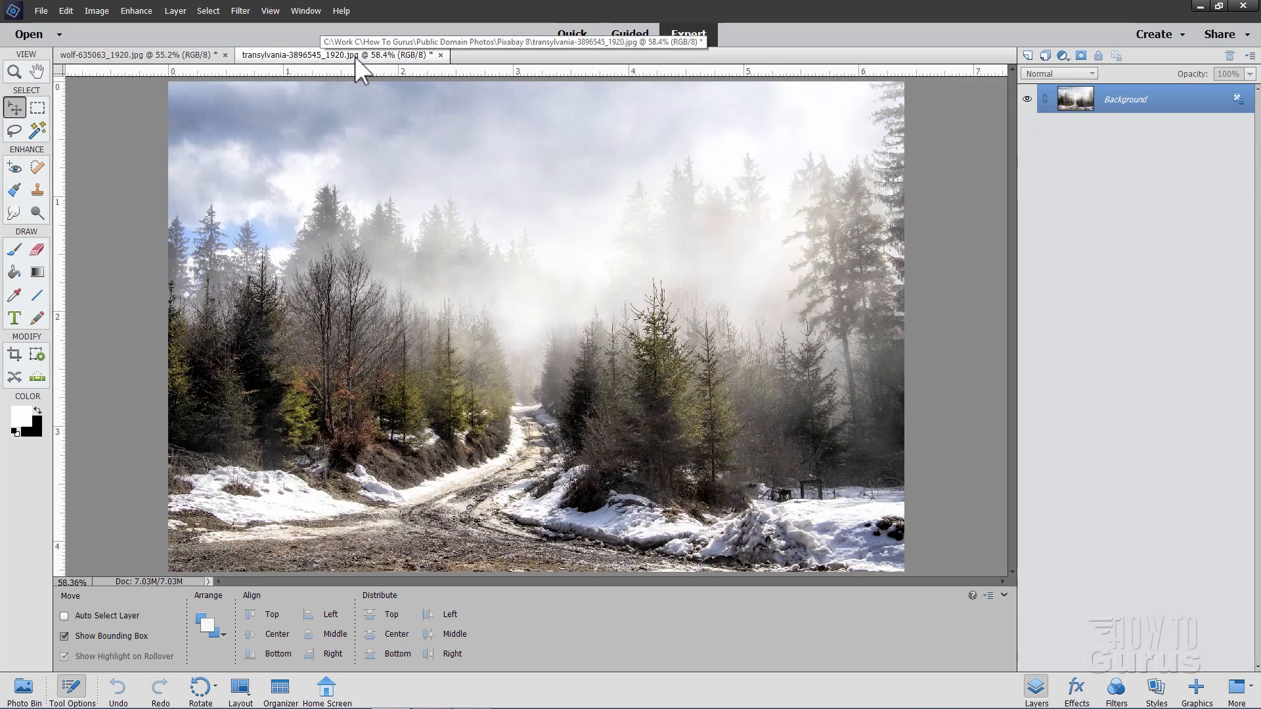
pyautogui.click(141, 58)
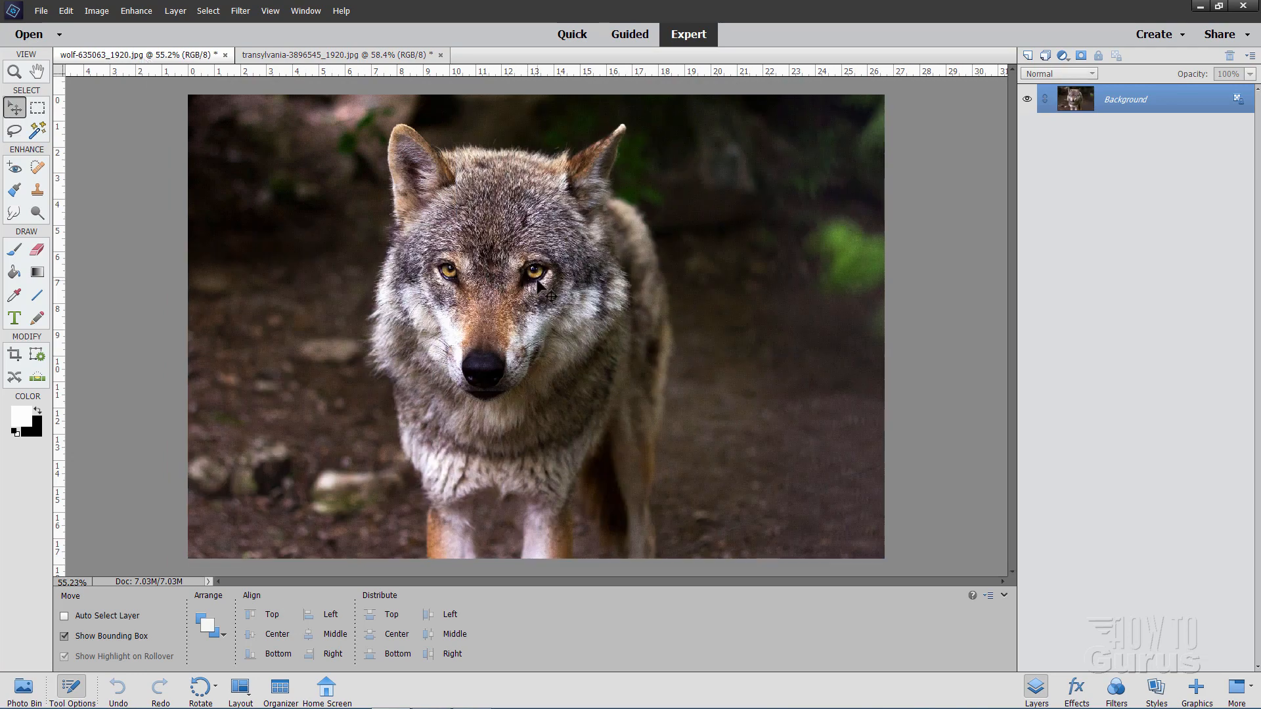
pyautogui.moveTo(354, 60); pyautogui.dragTo(676, 281)
# Make sure Allow Floating Documents in Expert Mode is enabled in the General preferences.
pyautogui.click(58, 11)
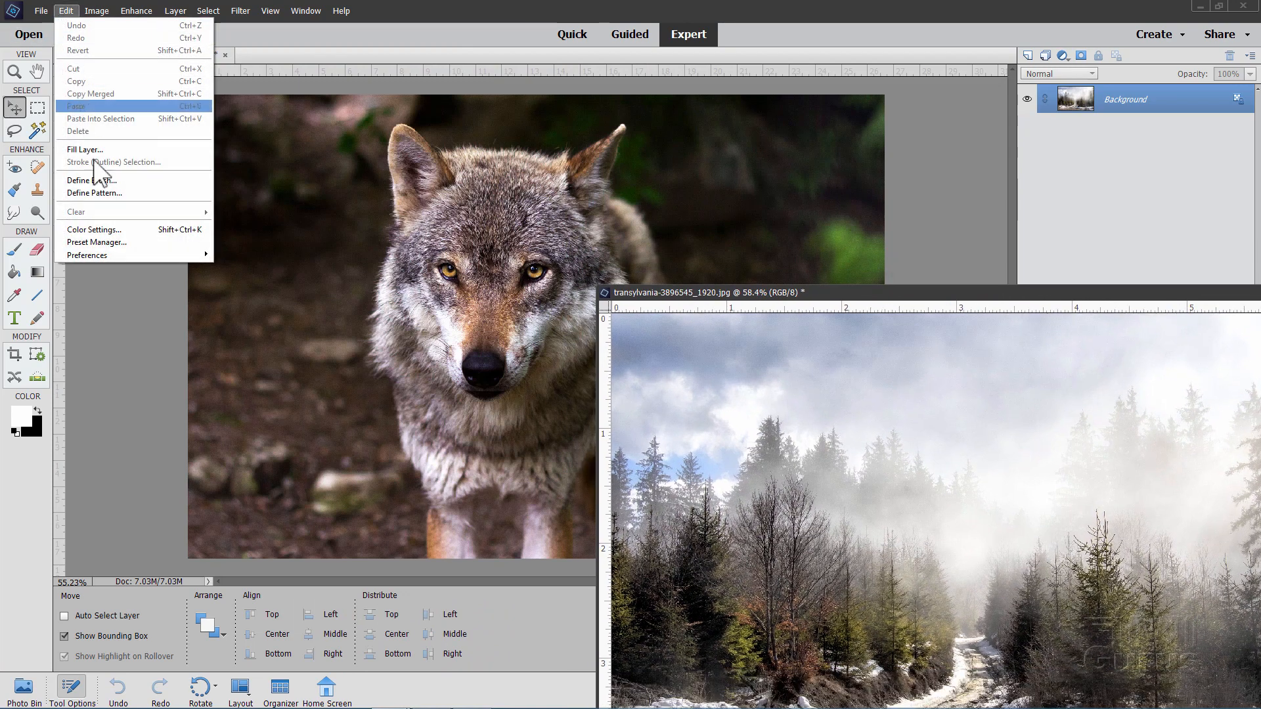
pyautogui.moveTo(109, 250)
pyautogui.click(241, 254)
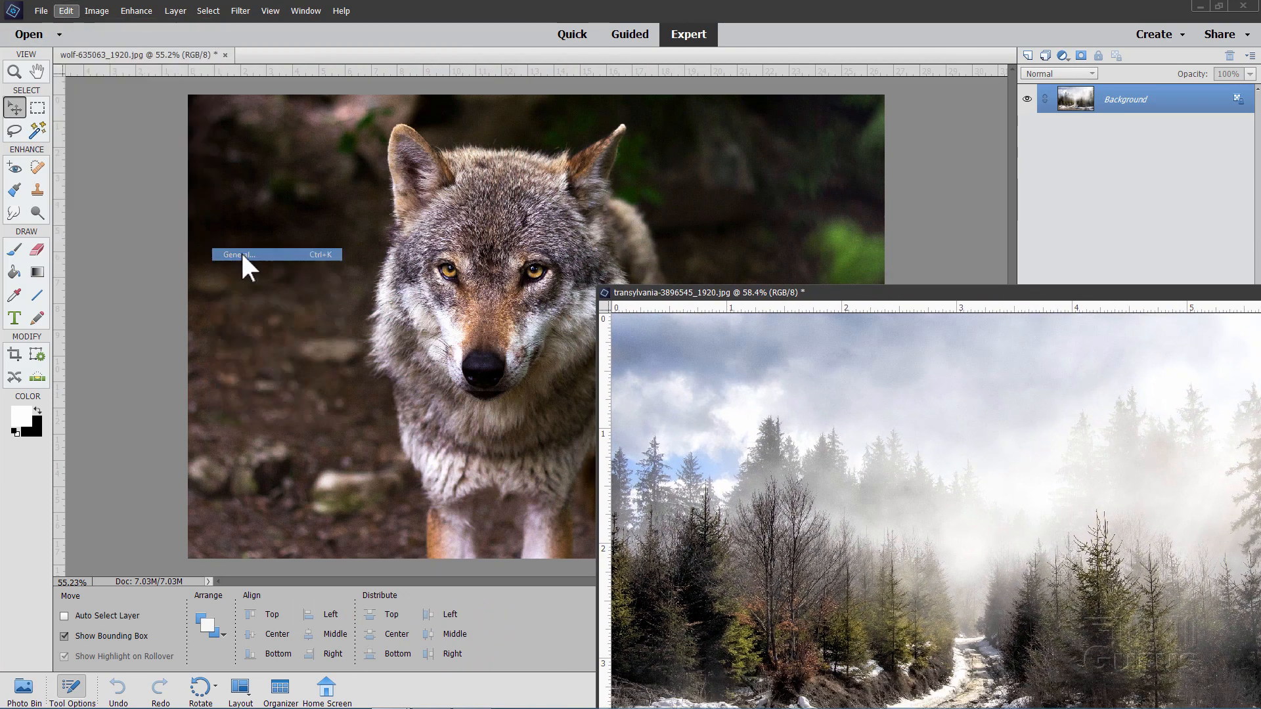
pyautogui.click(510, 266)
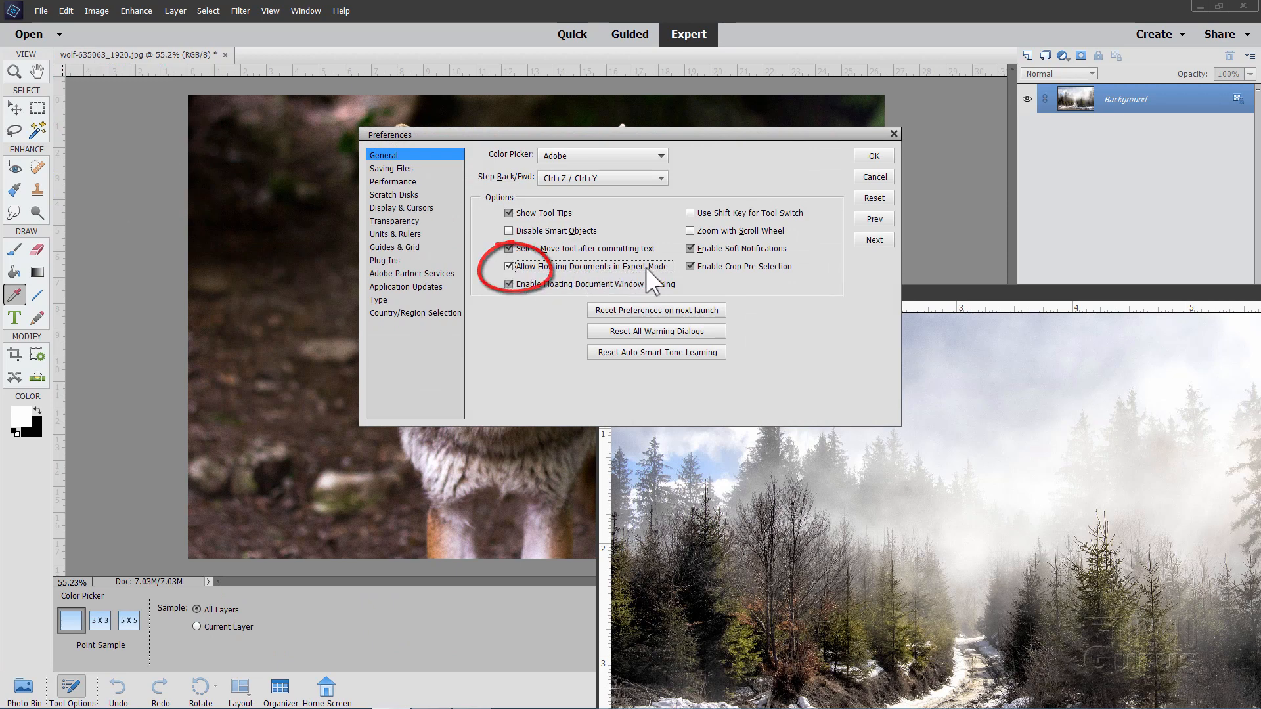
pyautogui.click(875, 158)
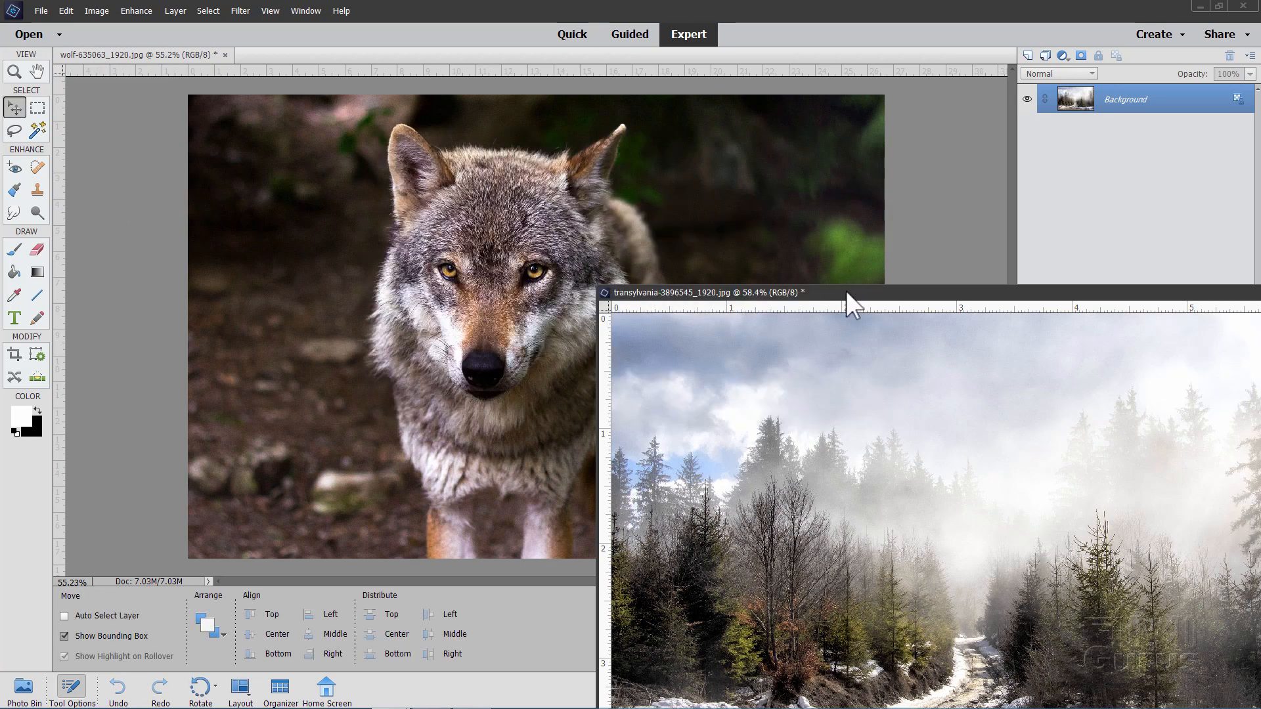
# Move the floating transylvania window aside and copy its Background layer into the wolf document.
pyautogui.moveTo(846, 293); pyautogui.dragTo(487, 206)
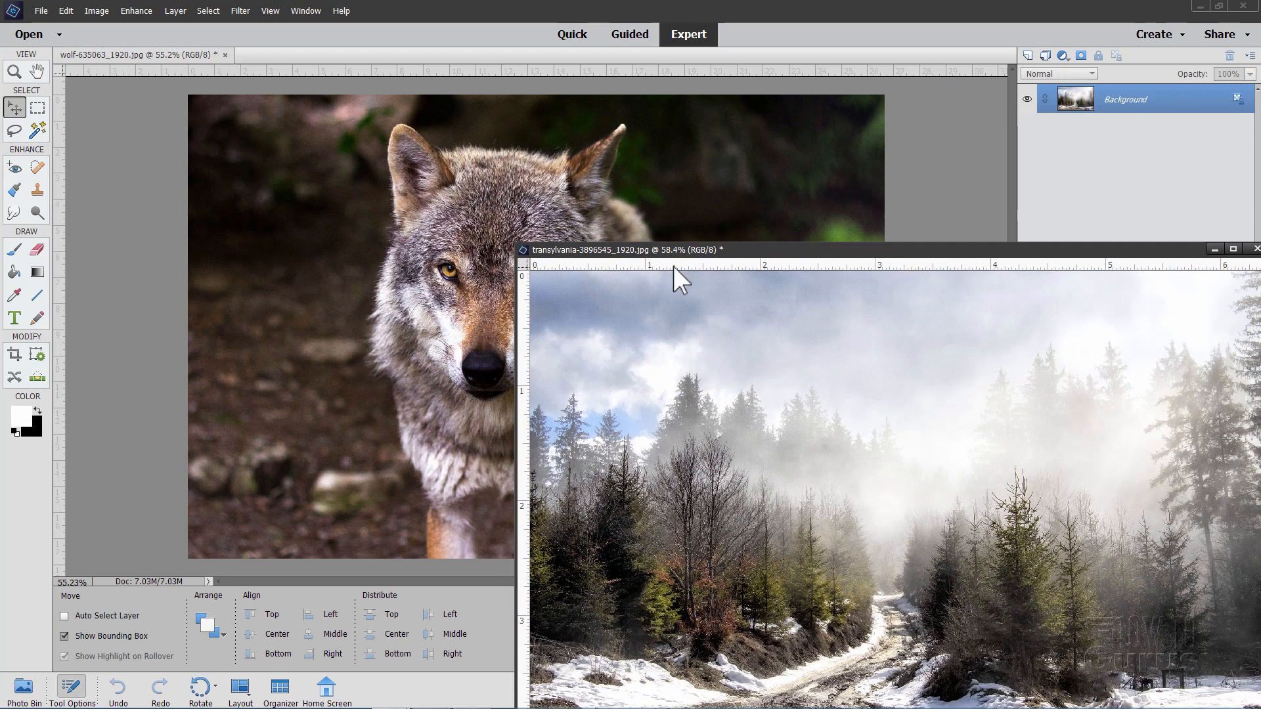
pyautogui.moveTo(750, 252); pyautogui.dragTo(884, 271)
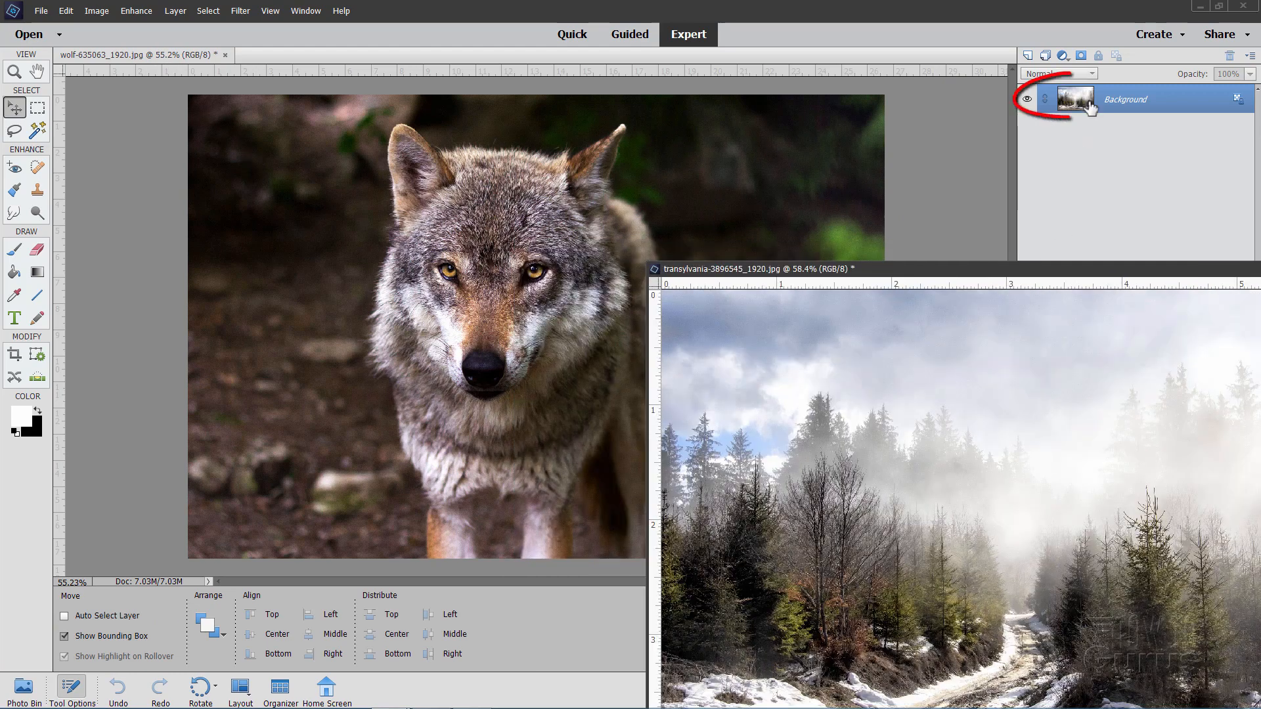
pyautogui.moveTo(1073, 99); pyautogui.dragTo(832, 152)
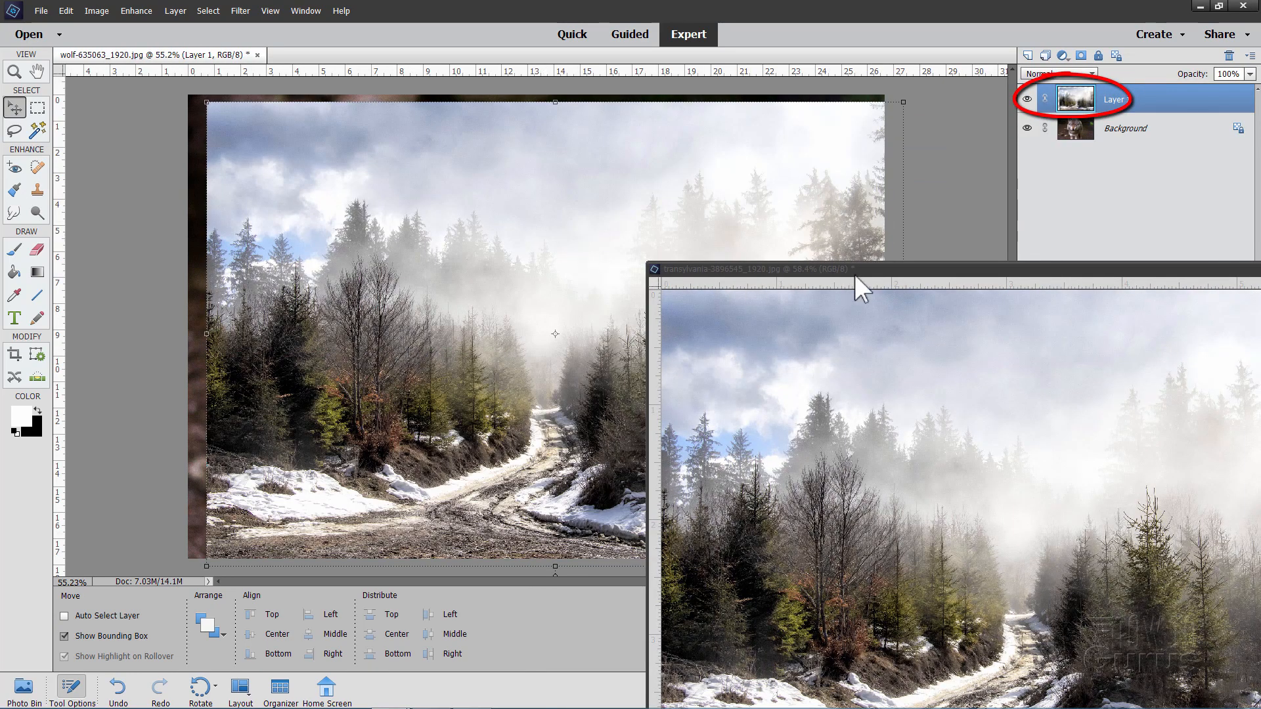
# Close the floating transylvania document and align the forest layer with the edges of the wolf canvas.
pyautogui.click(849, 268)
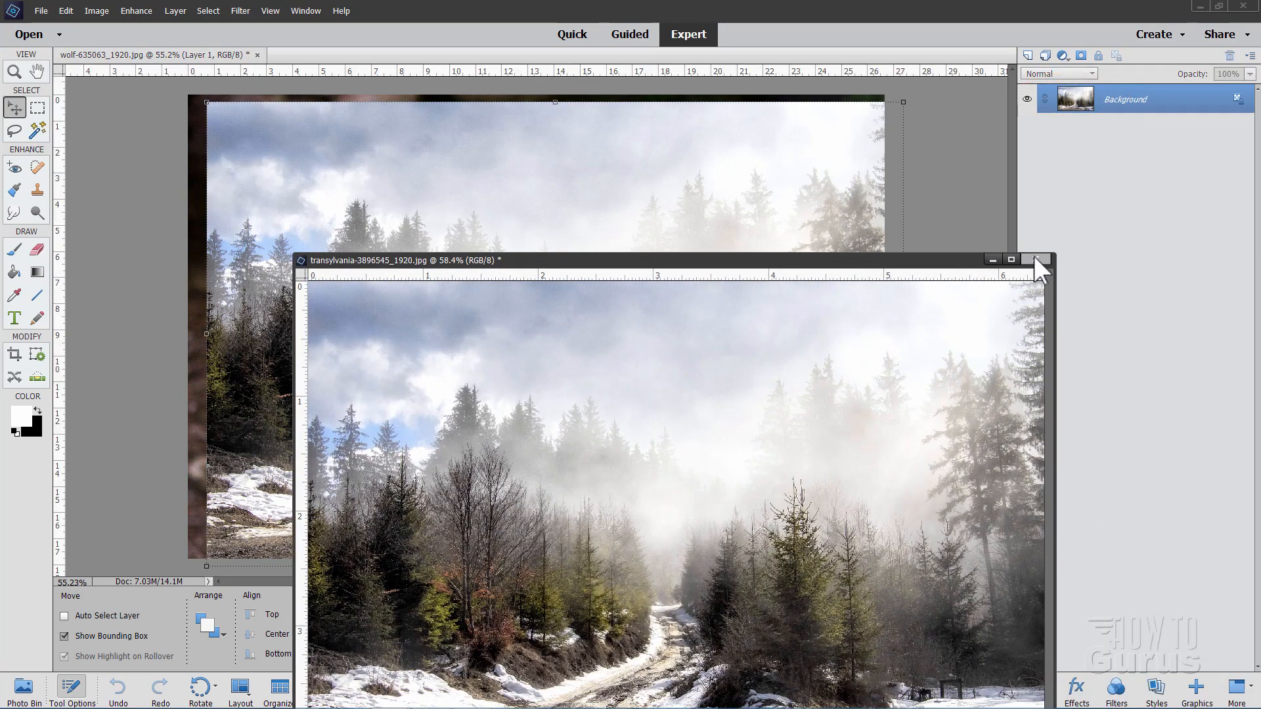
pyautogui.click(1035, 258)
pyautogui.moveTo(651, 363)
pyautogui.mouseDown()
pyautogui.moveTo(612, 360)
pyautogui.moveTo(632, 355)
pyautogui.mouseUp()
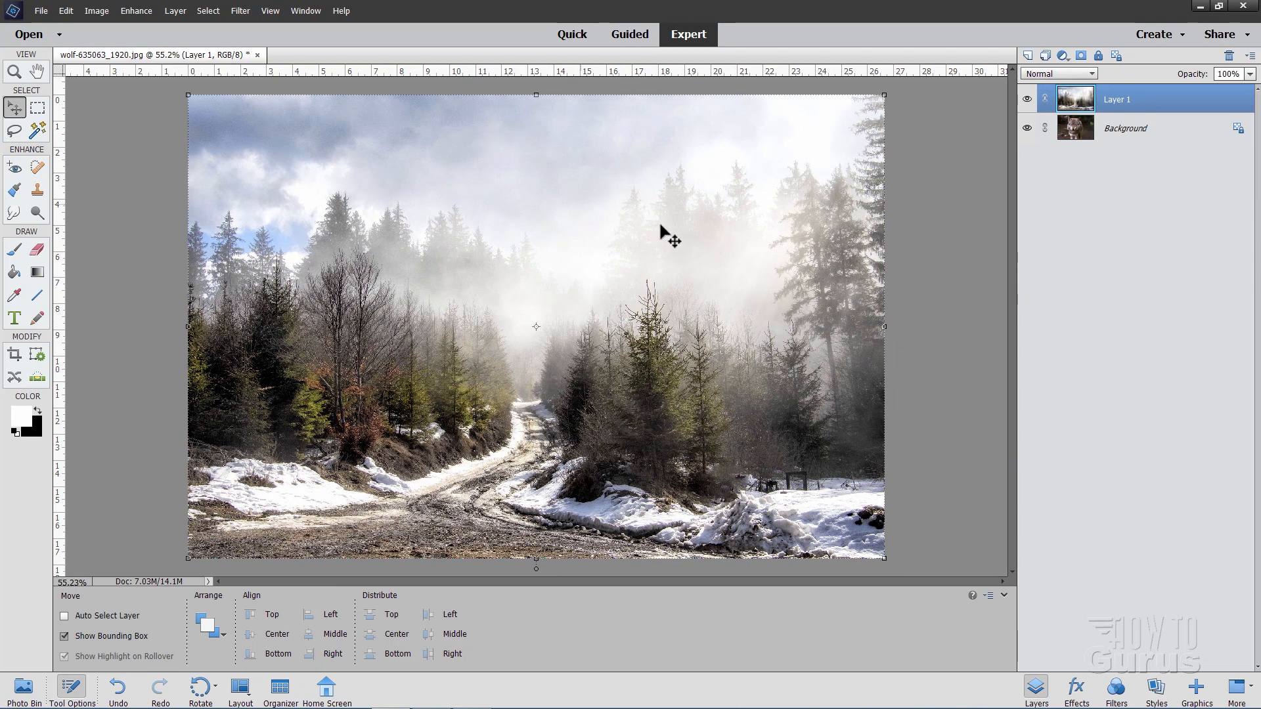
# Hide the forest layer and draw a freehand Lasso selection loosely around the whole wolf on the Background layer.
pyautogui.click(1028, 99)
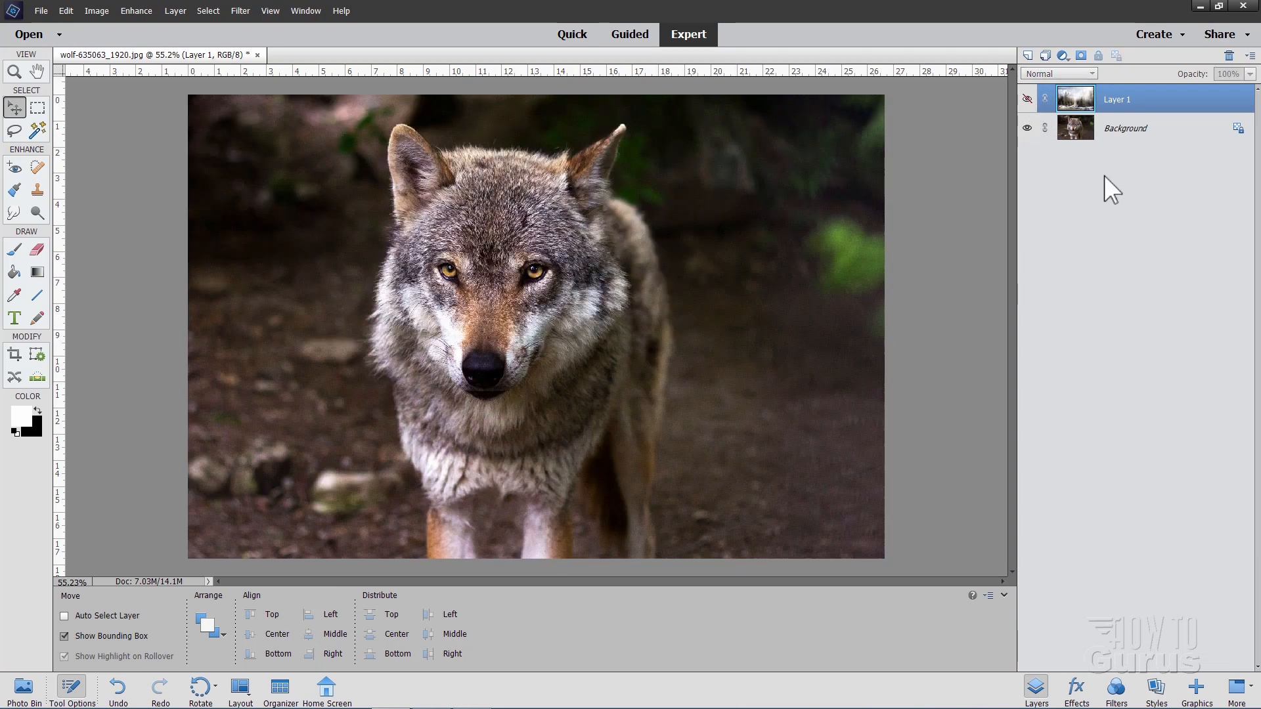
pyautogui.click(1123, 128)
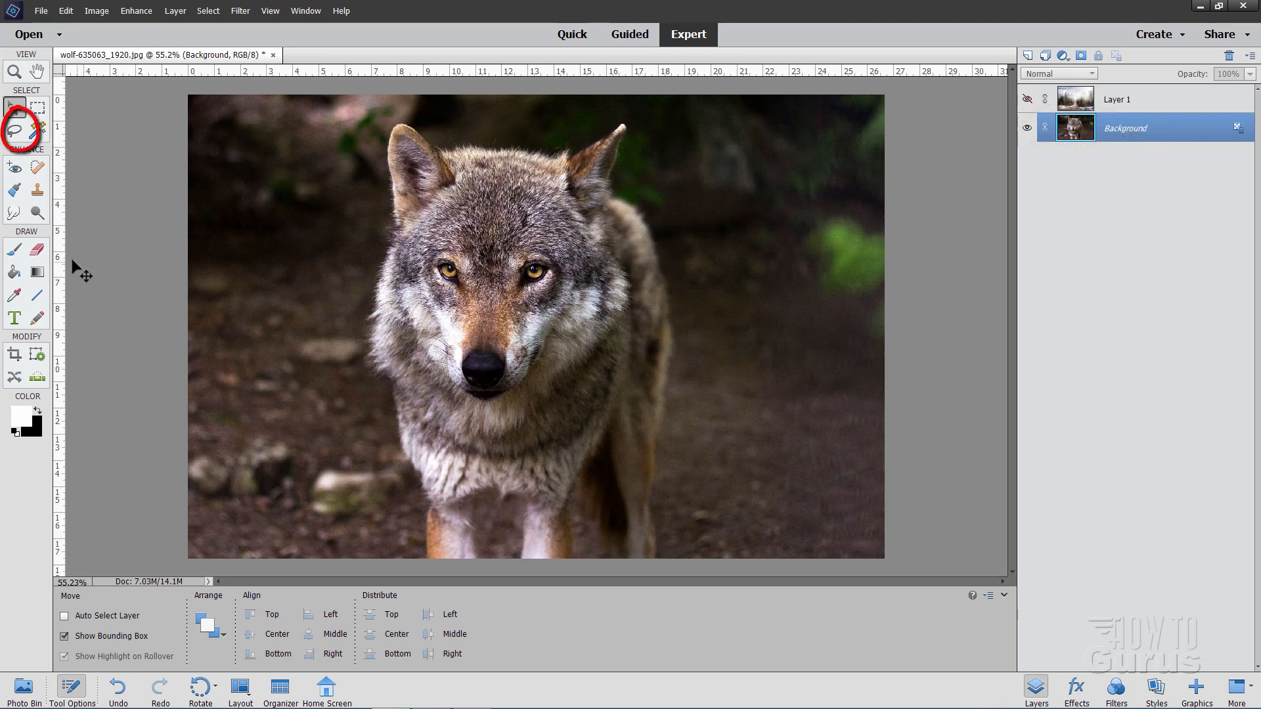
pyautogui.click(14, 130)
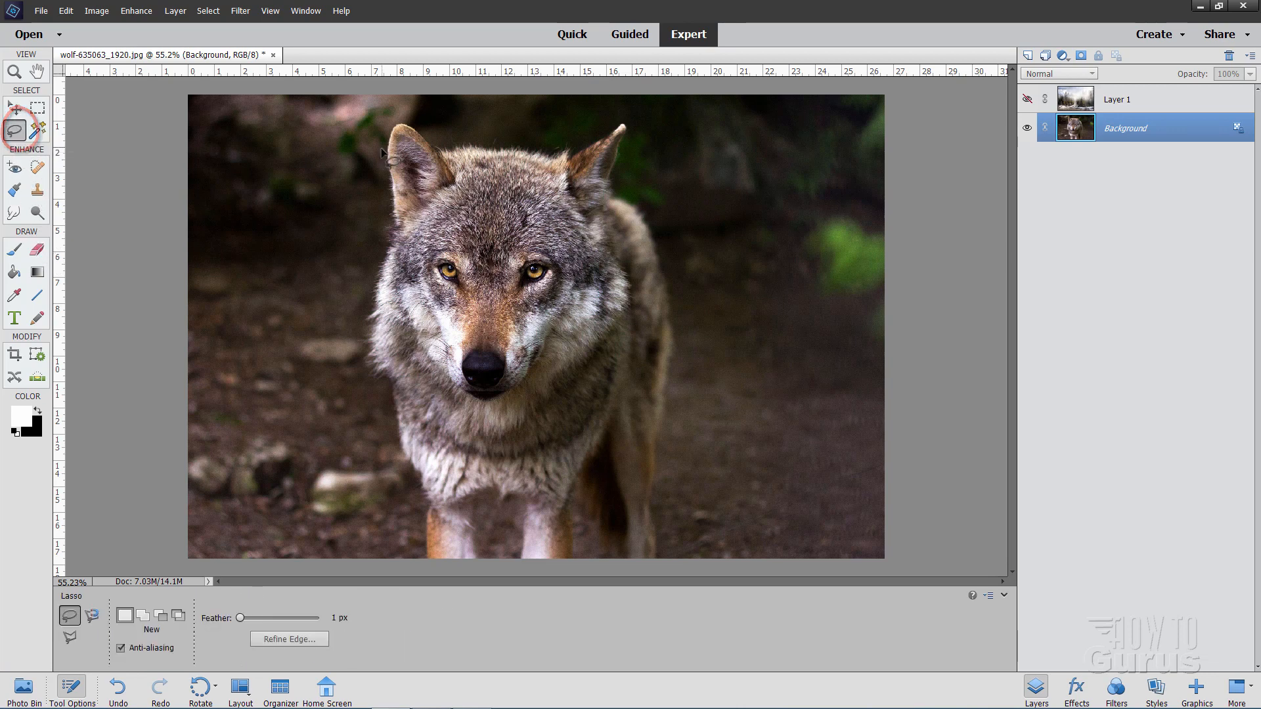
pyautogui.moveTo(382, 151); pyautogui.dragTo(382, 175)
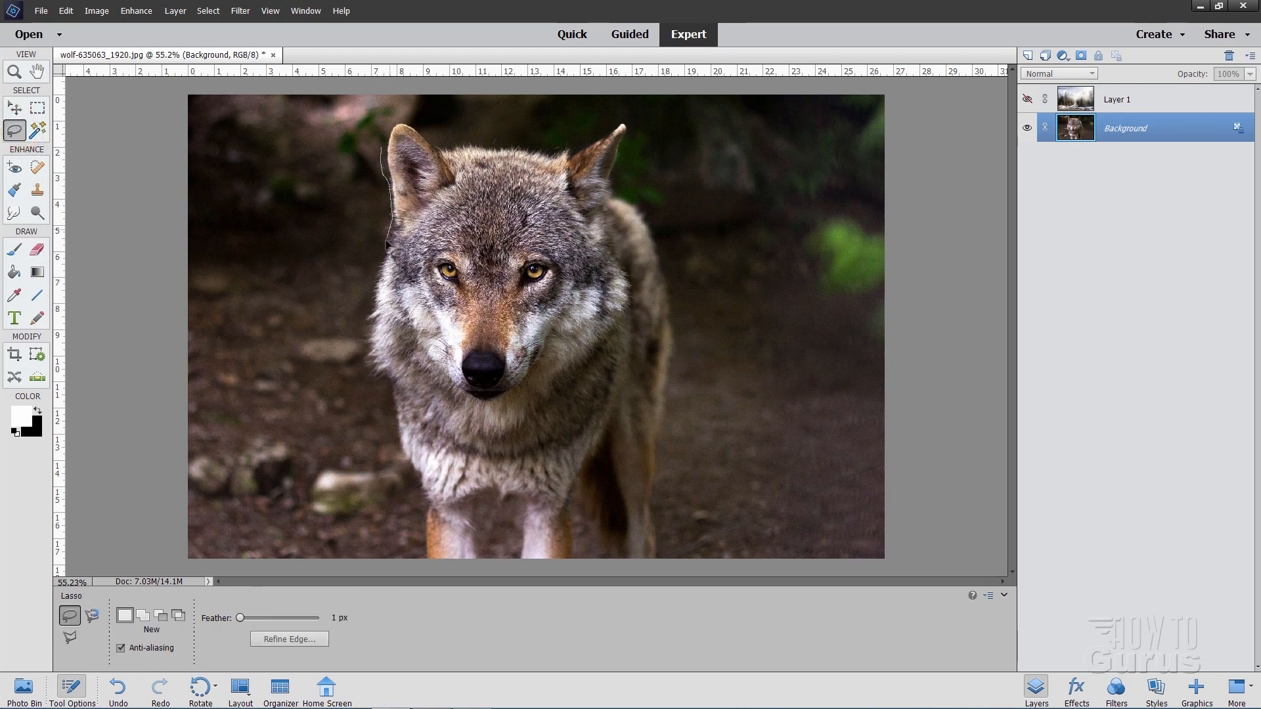
pyautogui.moveTo(371, 303); pyautogui.dragTo(365, 316)
pyautogui.moveTo(451, 567); pyautogui.dragTo(656, 575)
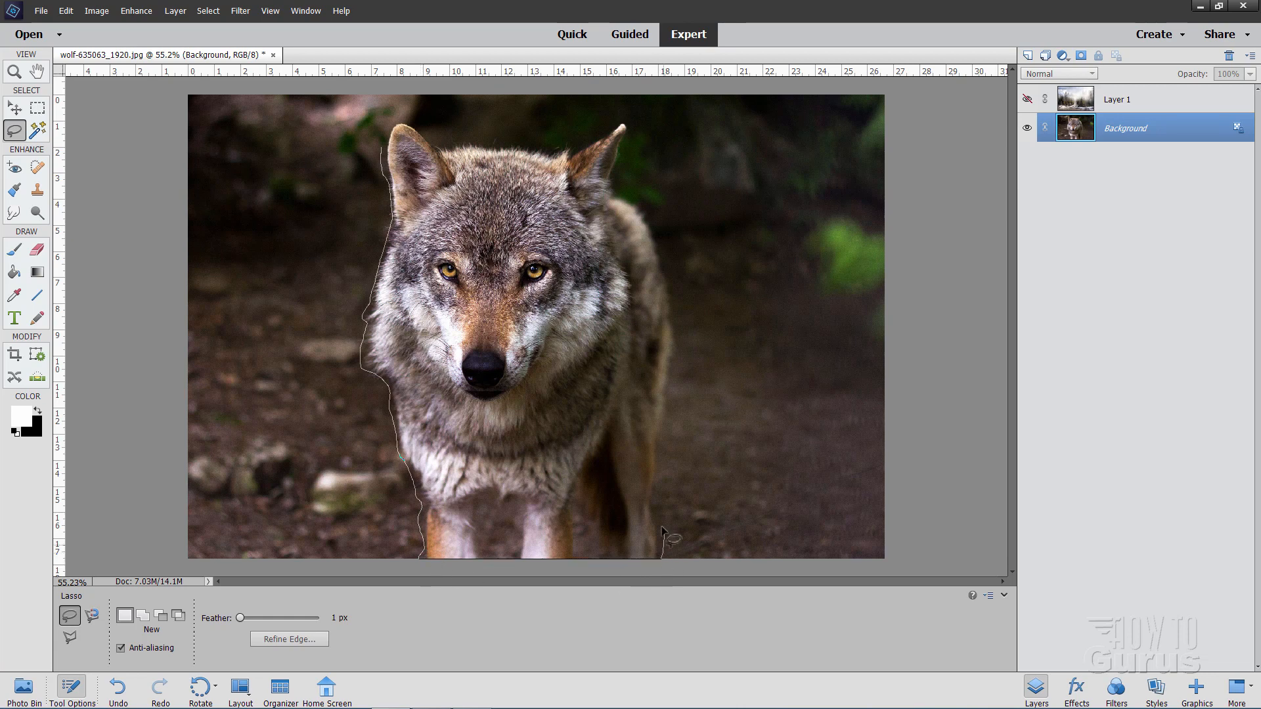
pyautogui.moveTo(660, 462); pyautogui.dragTo(672, 365)
pyautogui.moveTo(675, 320); pyautogui.dragTo(634, 199)
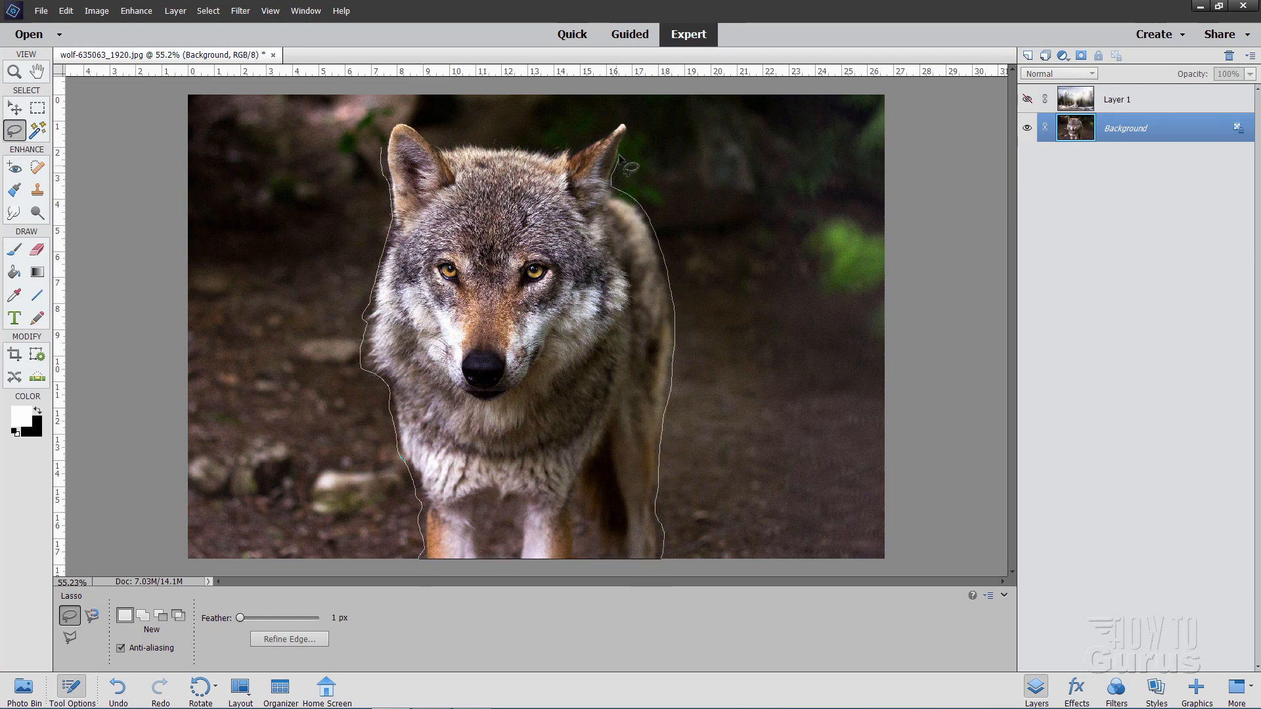
pyautogui.moveTo(619, 156)
pyautogui.mouseDown()
pyautogui.moveTo(605, 134)
pyautogui.moveTo(384, 155)
pyautogui.mouseUp()
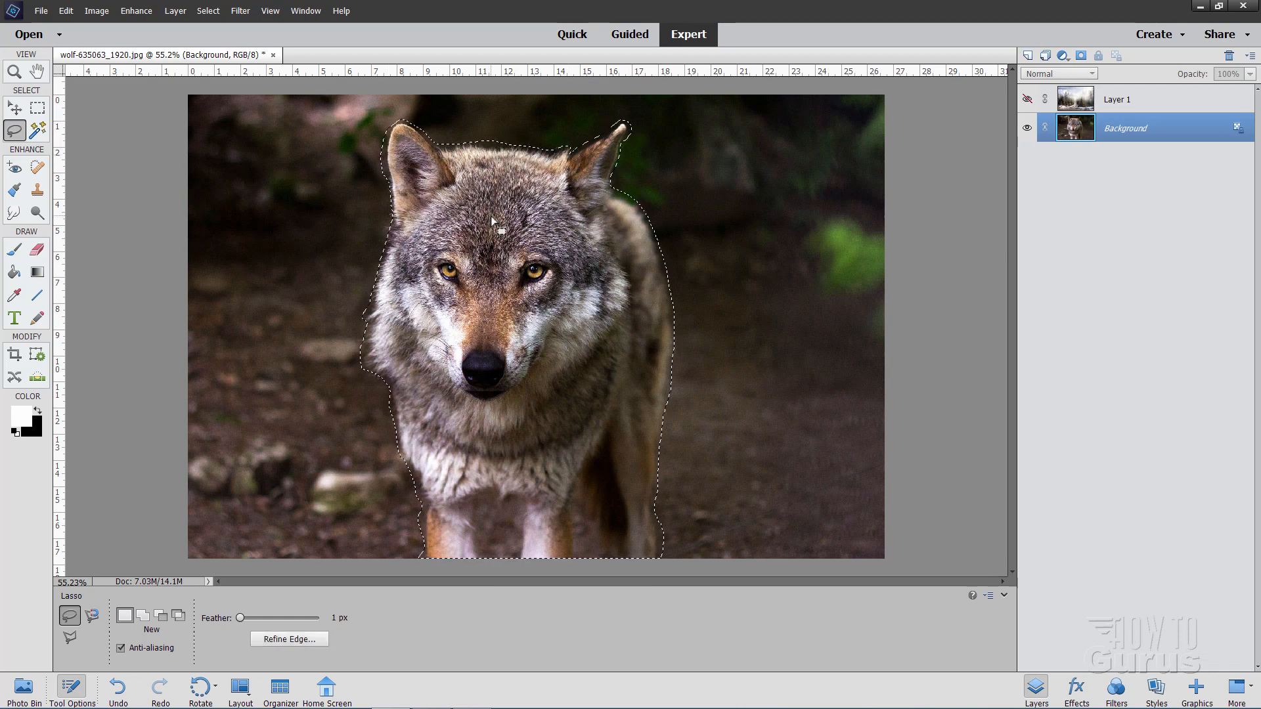
# Start Refine Edge on the wolf selection with the Overlay view and enable Smart Radius.
pyautogui.click(290, 639)
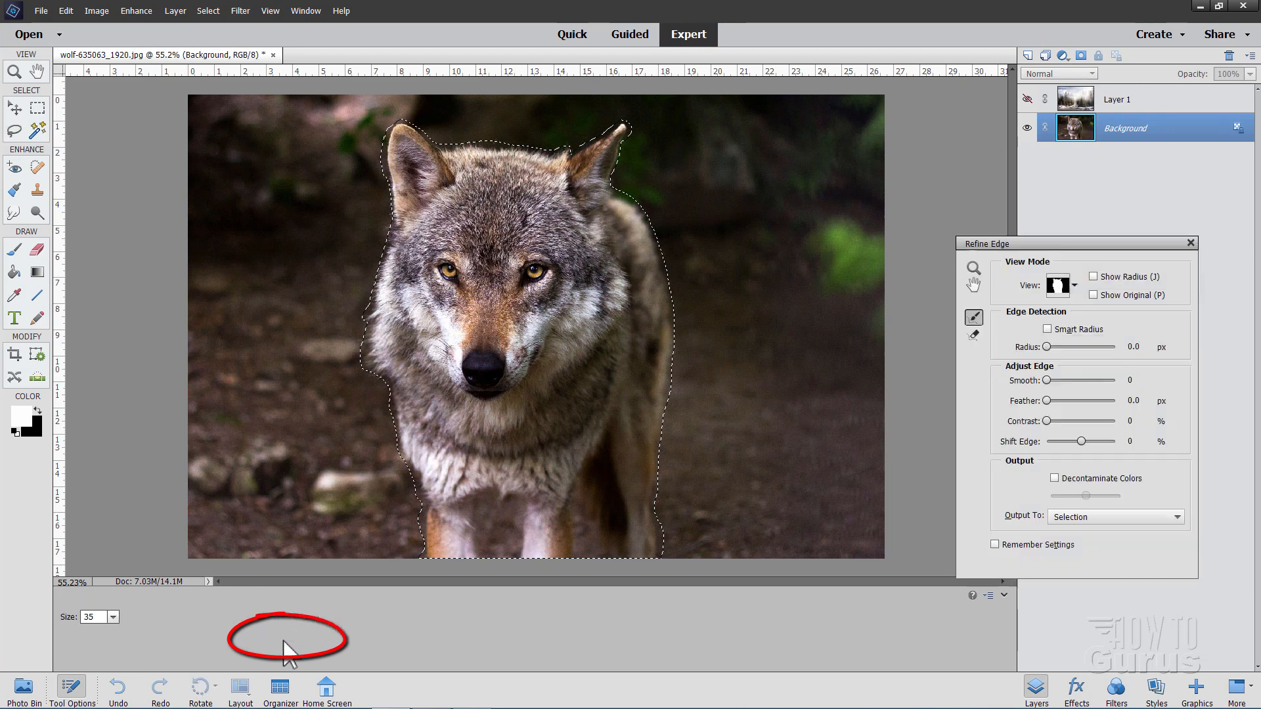
pyautogui.click(1076, 285)
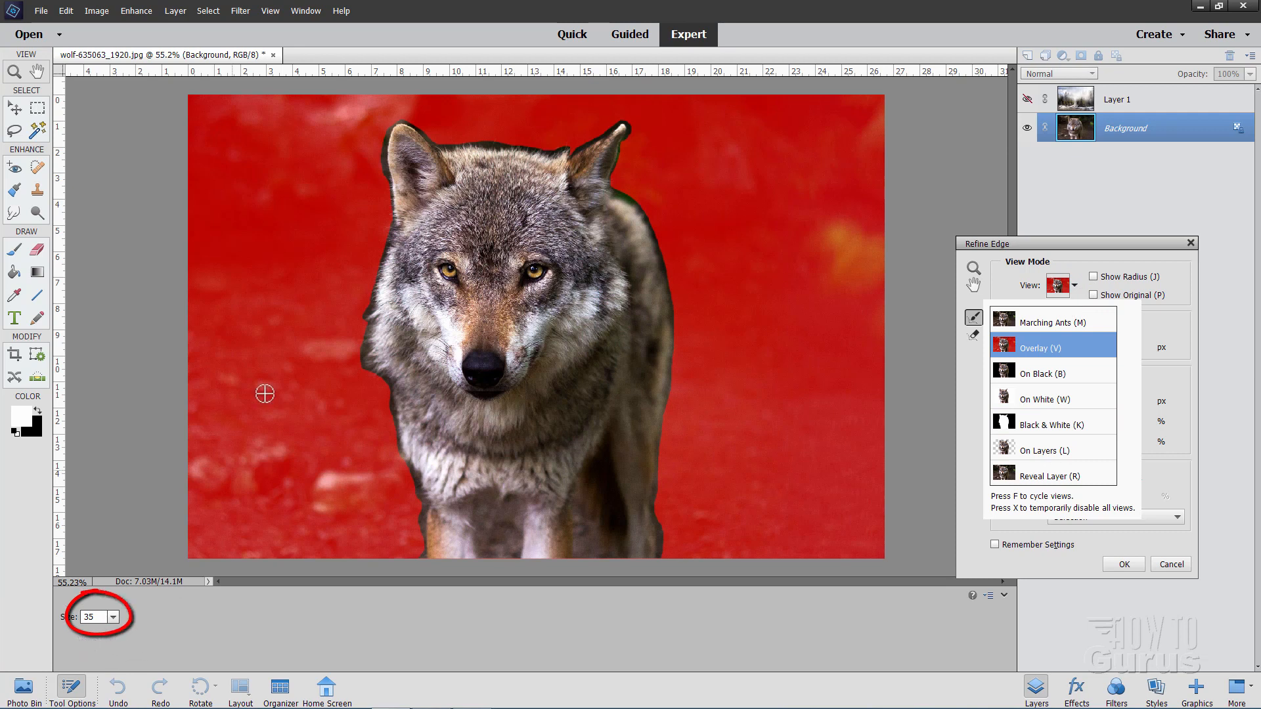
pyautogui.click(1081, 272)
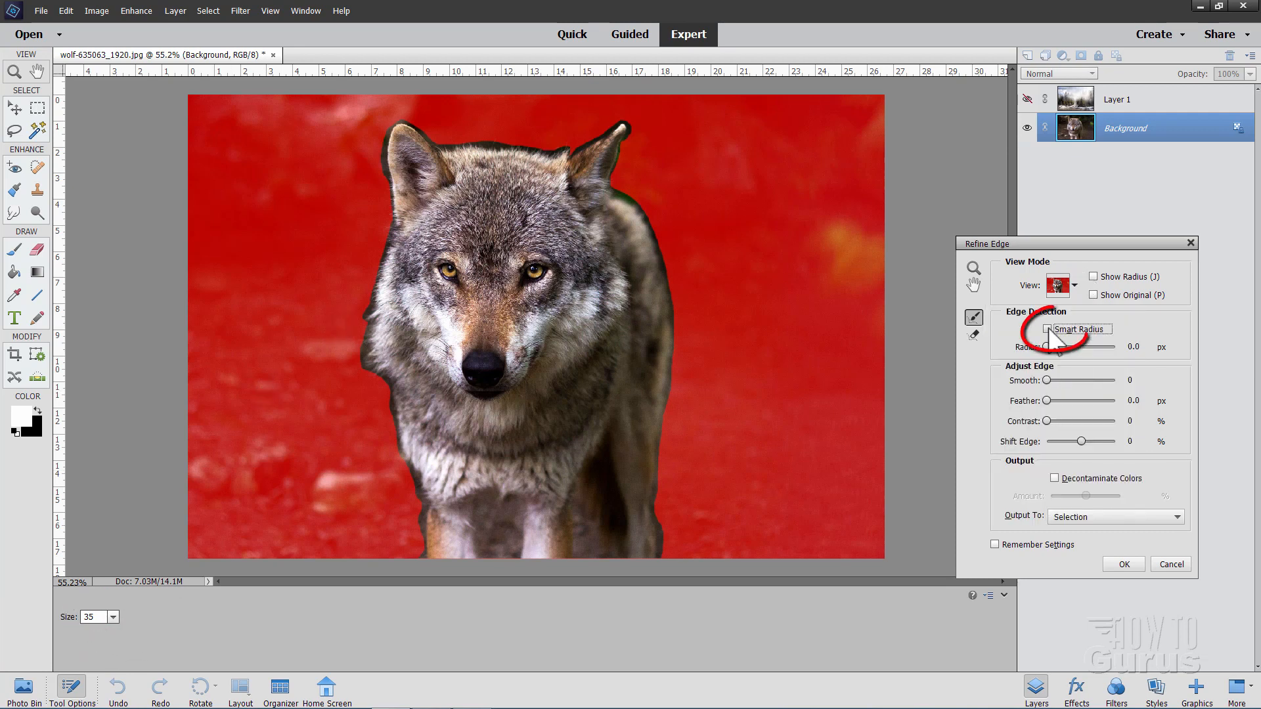
pyautogui.click(1048, 329)
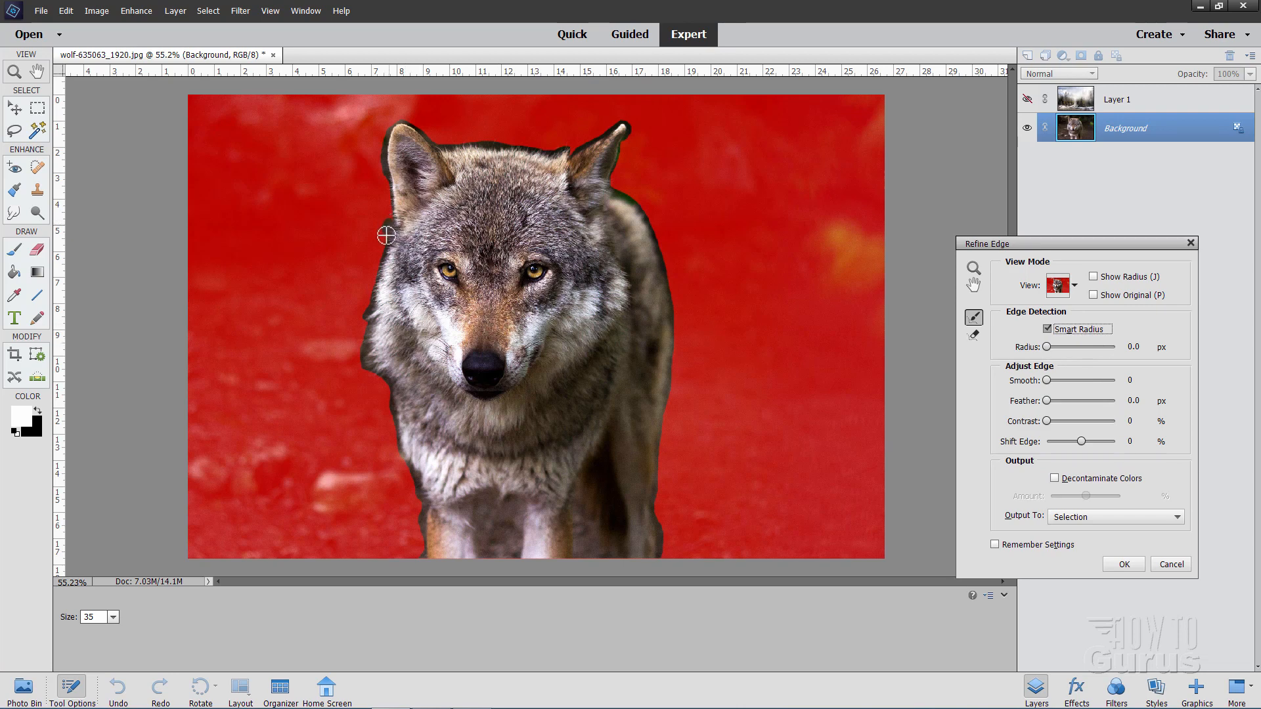
# Brush the refine radius along the wolf's entire outline, from the sides over the ears and back to the legs.
pyautogui.moveTo(387, 235)
pyautogui.mouseDown()
pyautogui.moveTo(369, 285)
pyautogui.moveTo(388, 229)
pyautogui.moveTo(356, 365)
pyautogui.moveTo(366, 325)
pyautogui.mouseUp()
pyautogui.moveTo(372, 369)
pyautogui.mouseDown()
pyautogui.moveTo(373, 320)
pyautogui.moveTo(365, 360)
pyautogui.moveTo(381, 394)
pyautogui.moveTo(364, 342)
pyautogui.moveTo(370, 421)
pyautogui.moveTo(398, 417)
pyautogui.moveTo(427, 556)
pyautogui.mouseUp()
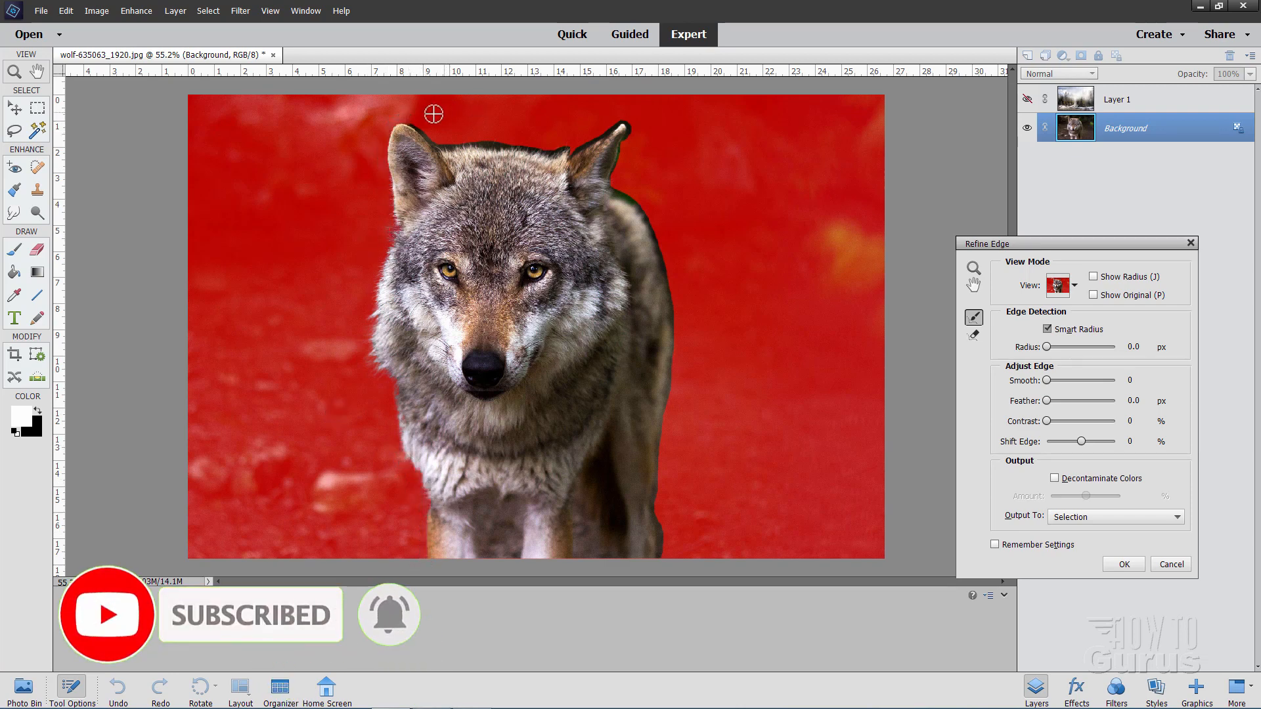
pyautogui.moveTo(411, 118)
pyautogui.mouseDown()
pyautogui.moveTo(439, 147)
pyautogui.moveTo(544, 151)
pyautogui.moveTo(553, 134)
pyautogui.moveTo(569, 148)
pyautogui.moveTo(618, 118)
pyautogui.moveTo(689, 116)
pyautogui.moveTo(635, 125)
pyautogui.mouseUp()
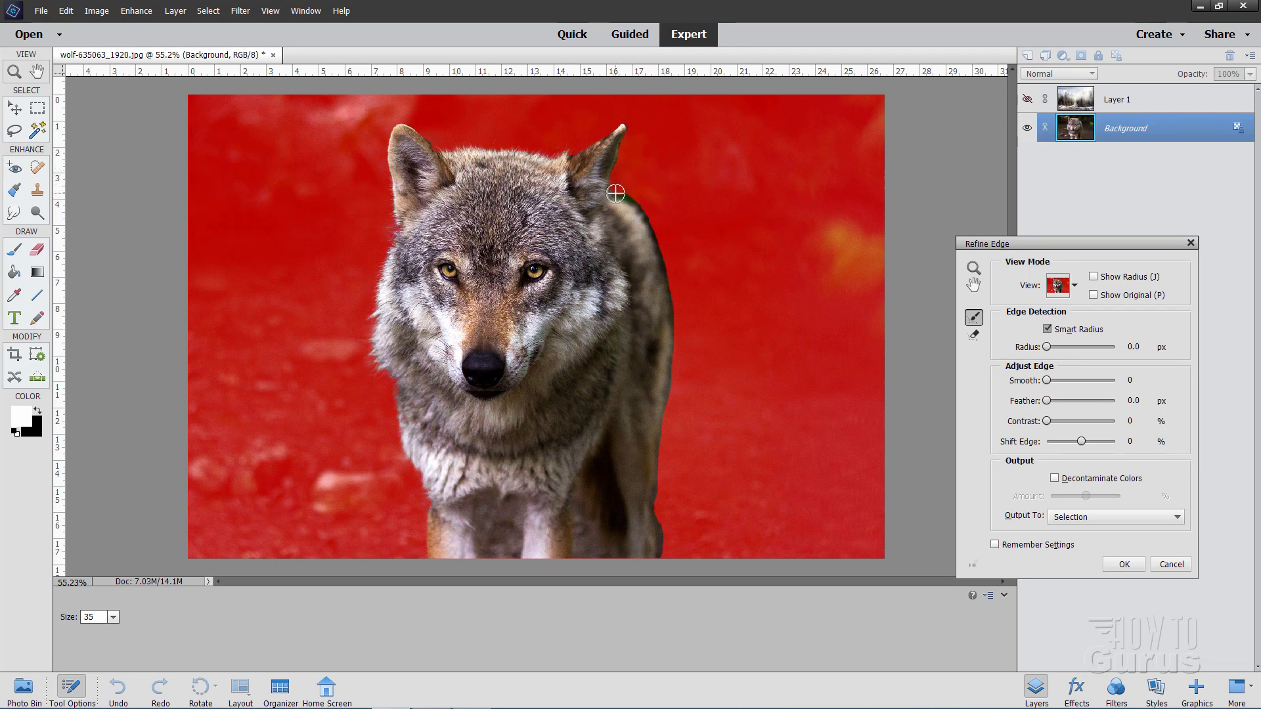
pyautogui.moveTo(617, 195)
pyautogui.mouseDown()
pyautogui.moveTo(660, 247)
pyautogui.moveTo(675, 359)
pyautogui.moveTo(664, 435)
pyautogui.mouseUp()
pyautogui.moveTo(656, 492); pyautogui.dragTo(665, 556)
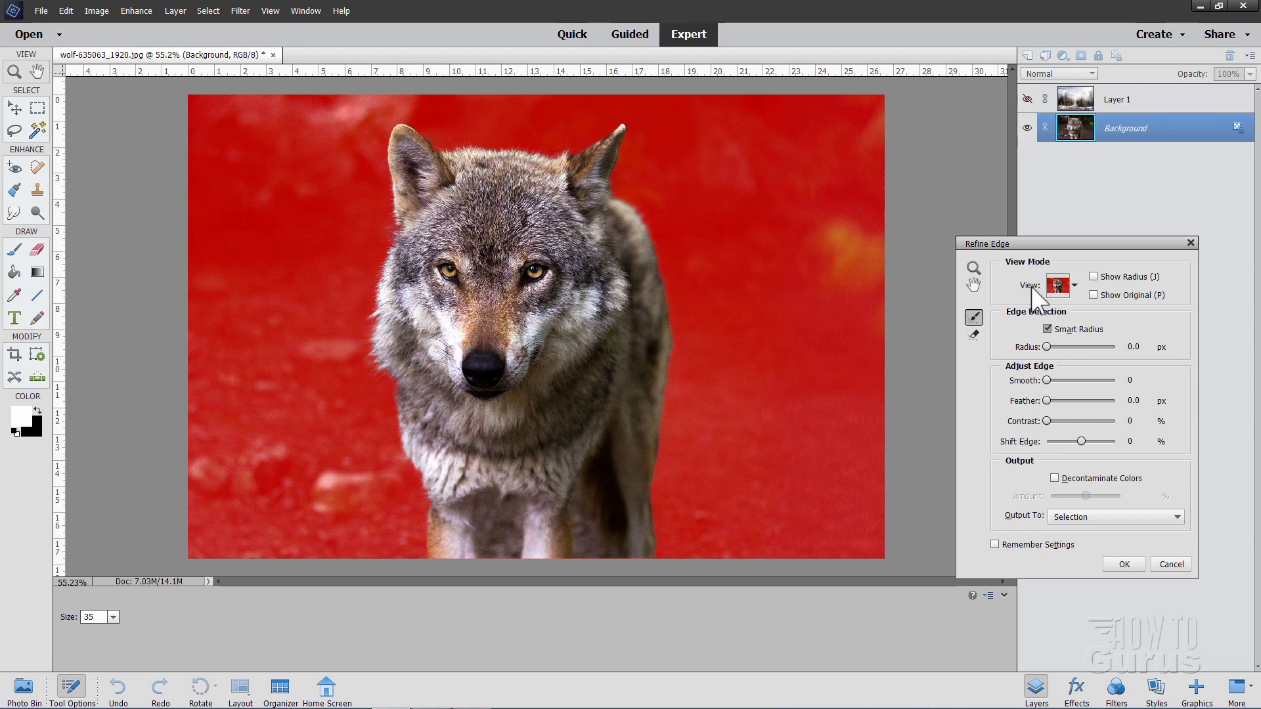
# Switch the Refine Edge preview to Black & White and set the edge Contrast to 33%.
pyautogui.click(1074, 285)
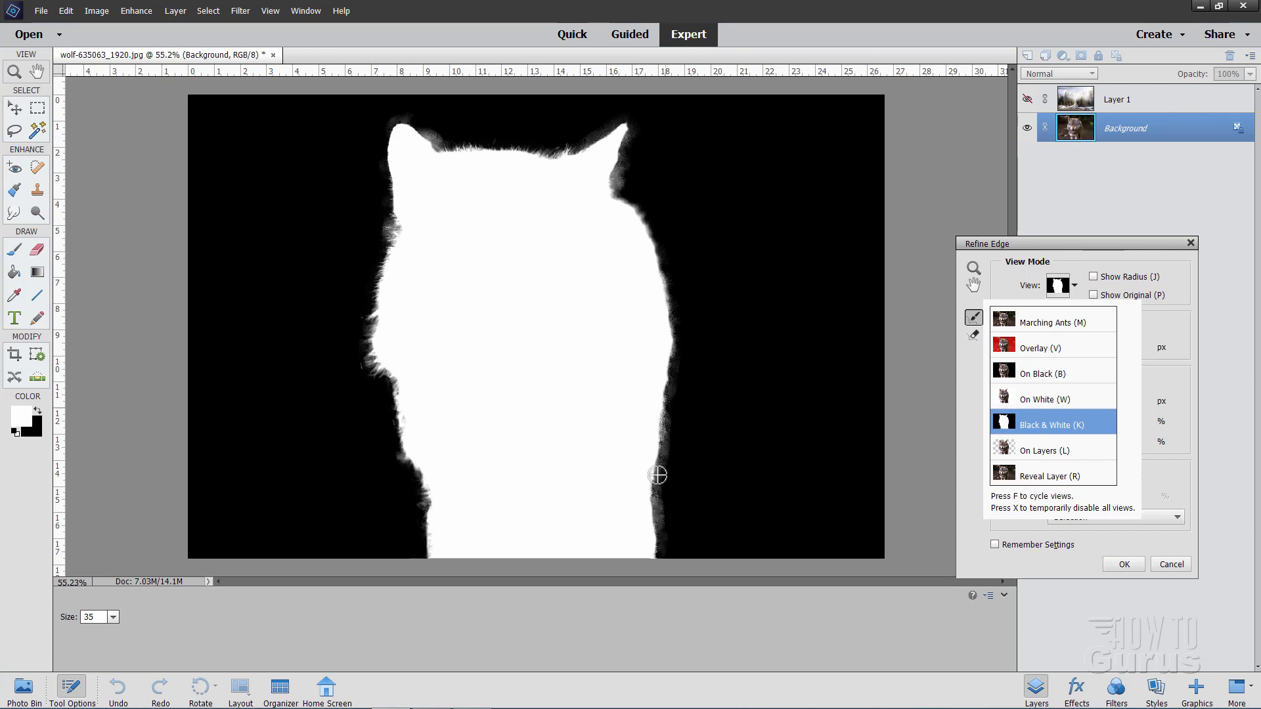
pyautogui.click(1085, 262)
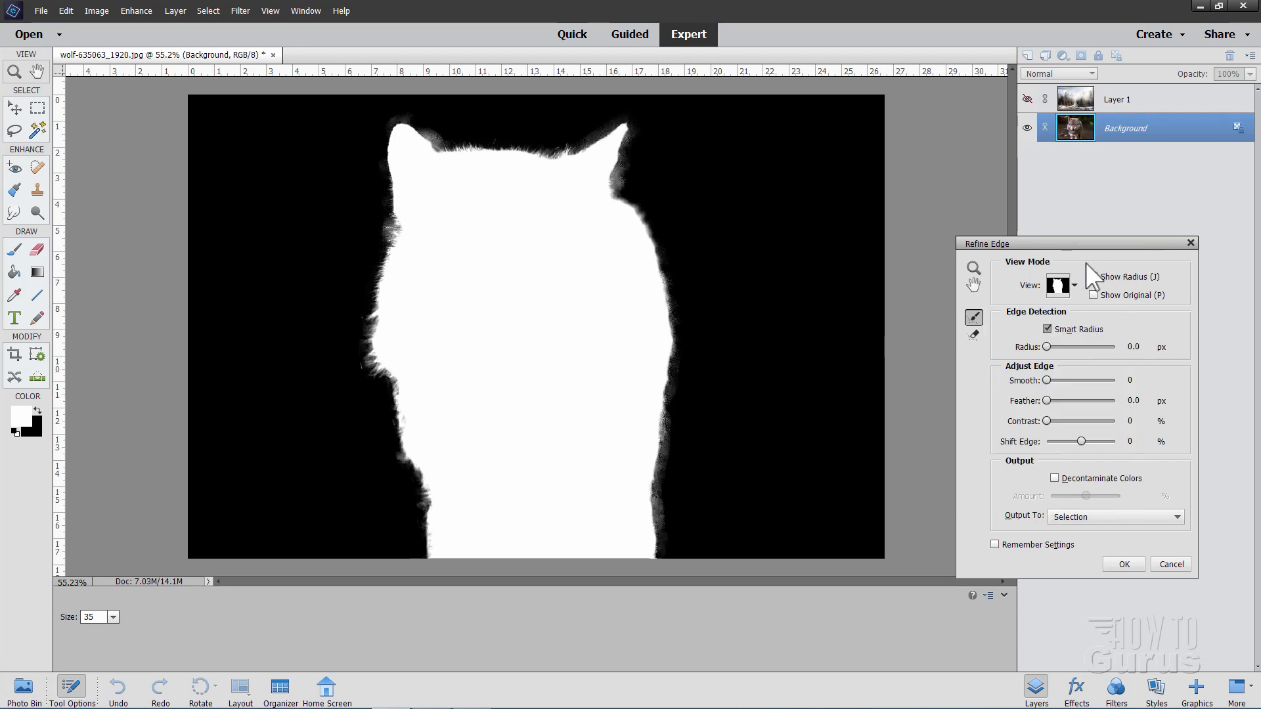
pyautogui.click(1051, 420)
pyautogui.moveTo(1051, 419); pyautogui.dragTo(1100, 412)
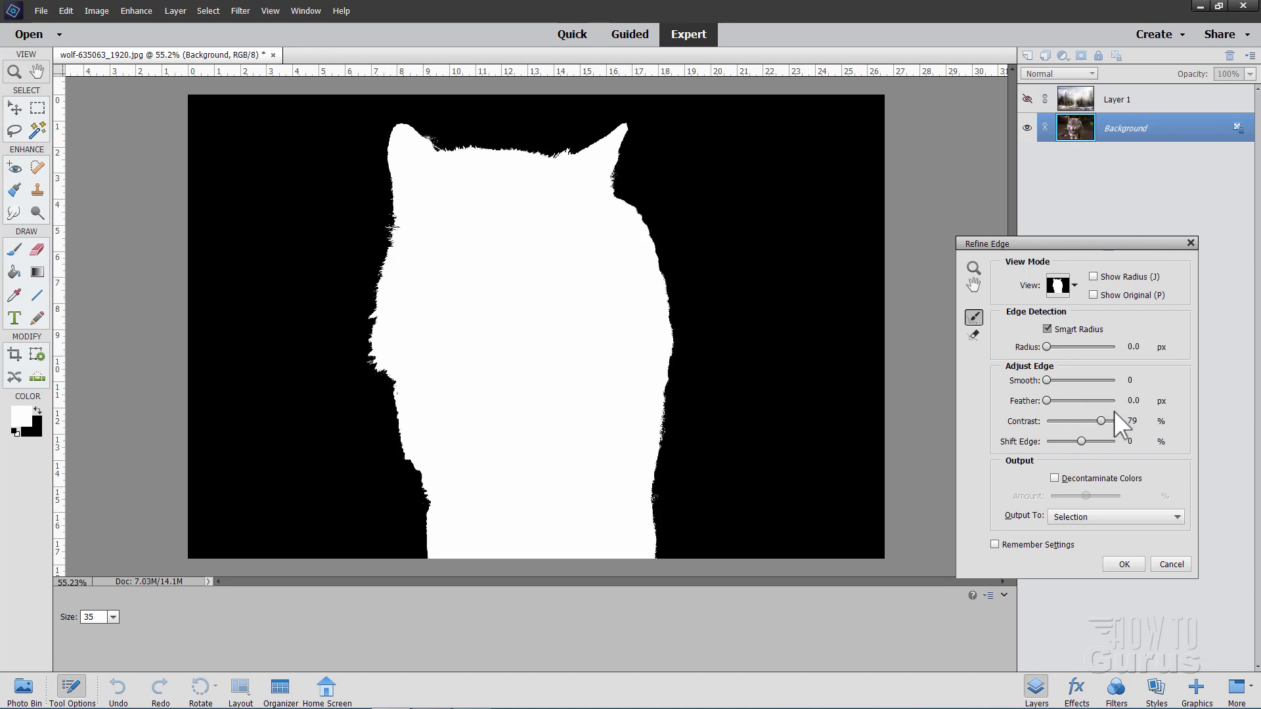
pyautogui.moveTo(1101, 421); pyautogui.dragTo(1072, 432)
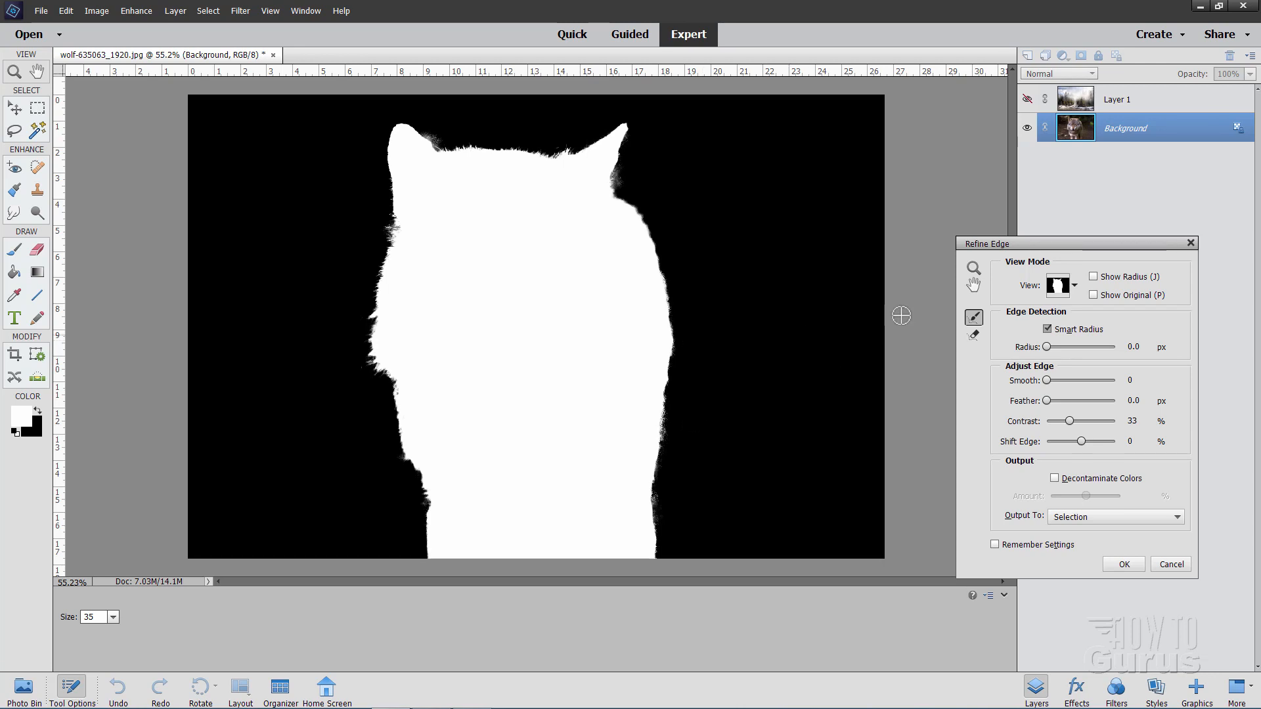
# Output the refined wolf selection to a new layer with a layer mask.
pyautogui.click(1098, 517)
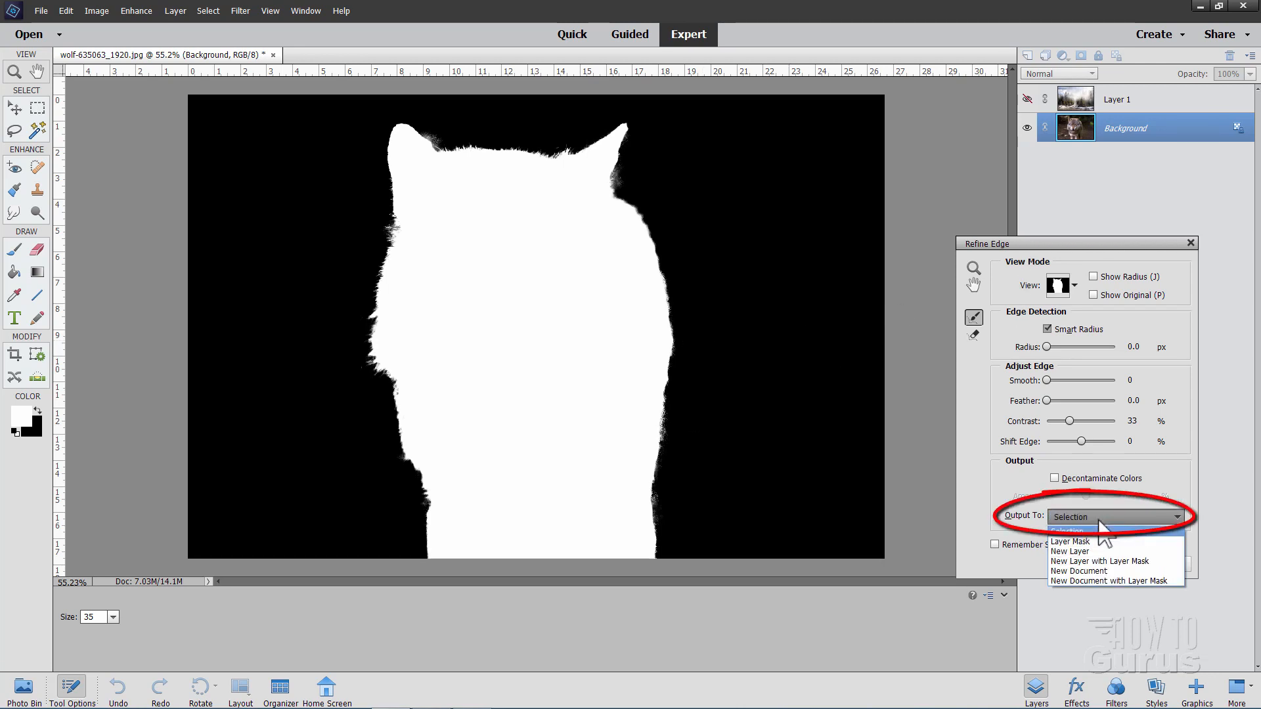
pyautogui.click(1108, 561)
pyautogui.click(1126, 564)
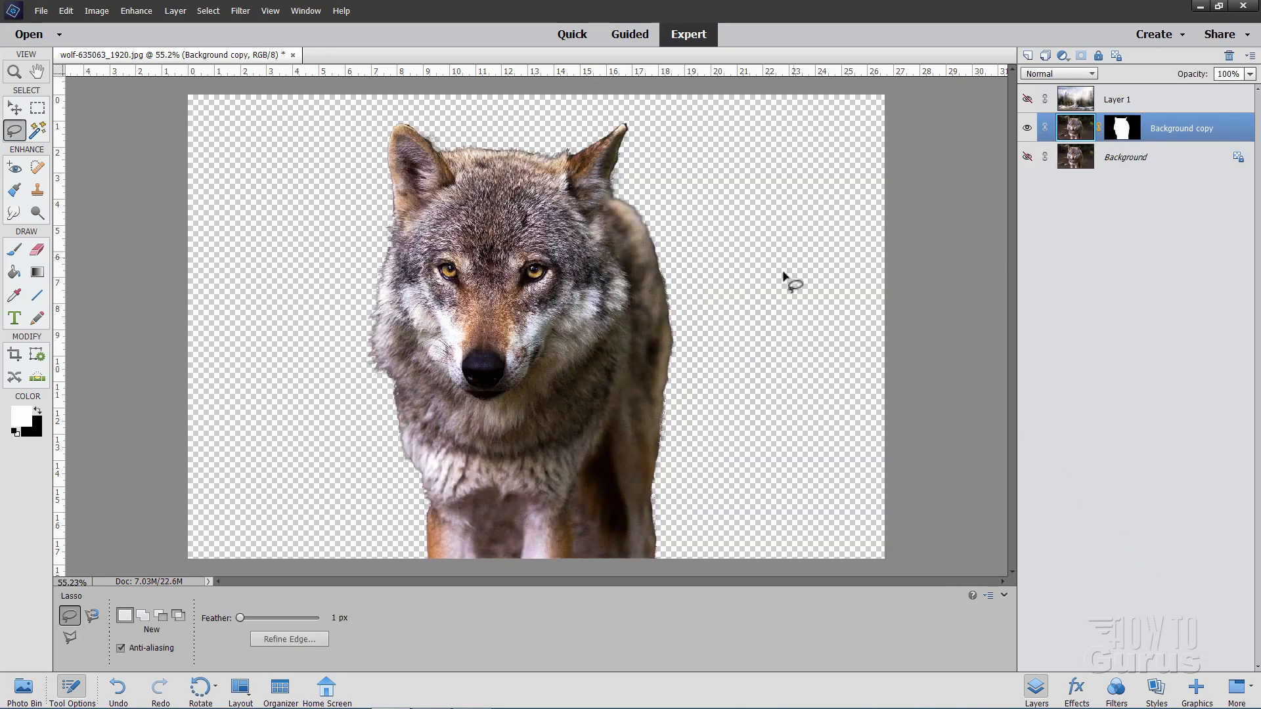
# Add a pure white Solid Color fill layer directly above the Background layer, beneath the wolf cutout.
pyautogui.click(1066, 161)
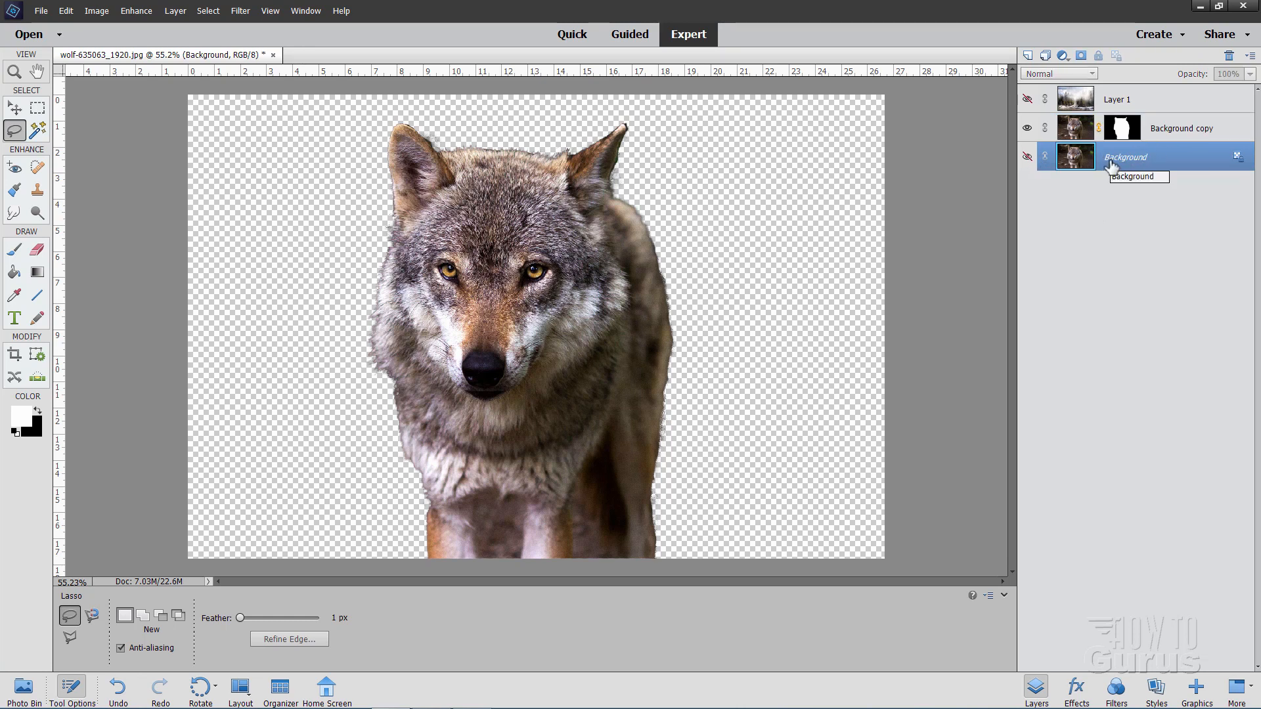
pyautogui.click(173, 14)
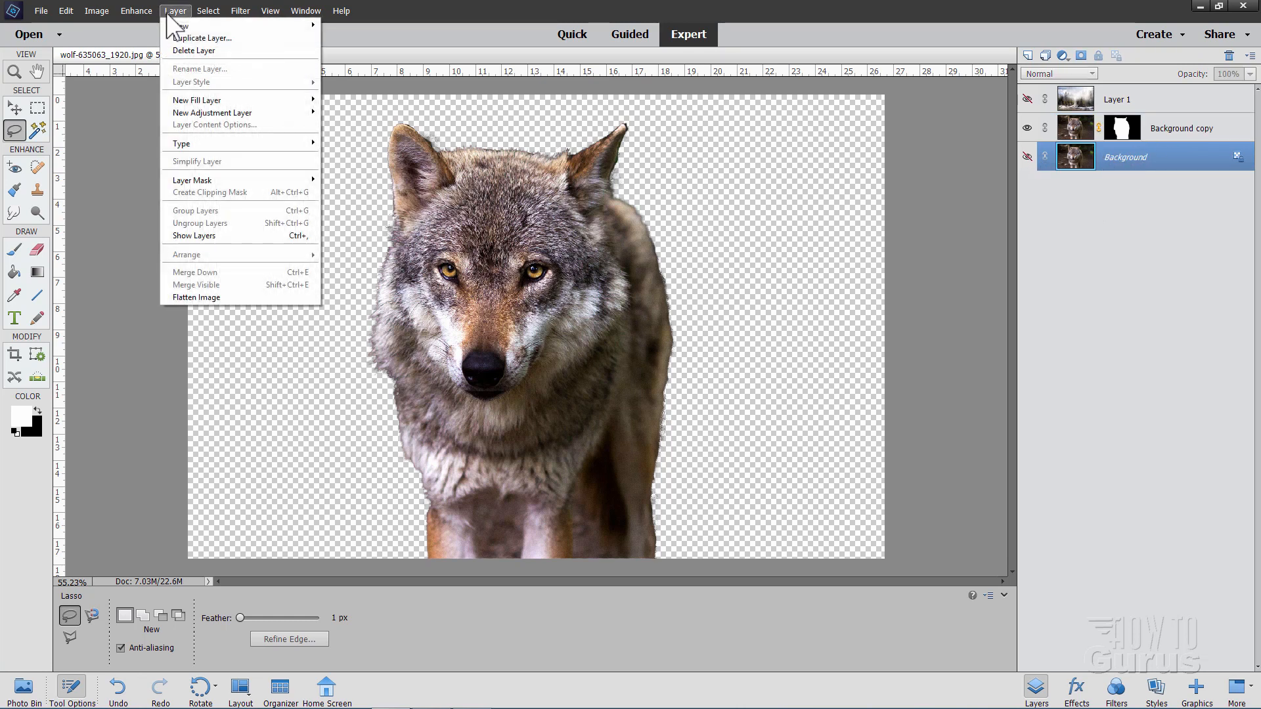
pyautogui.moveTo(208, 100)
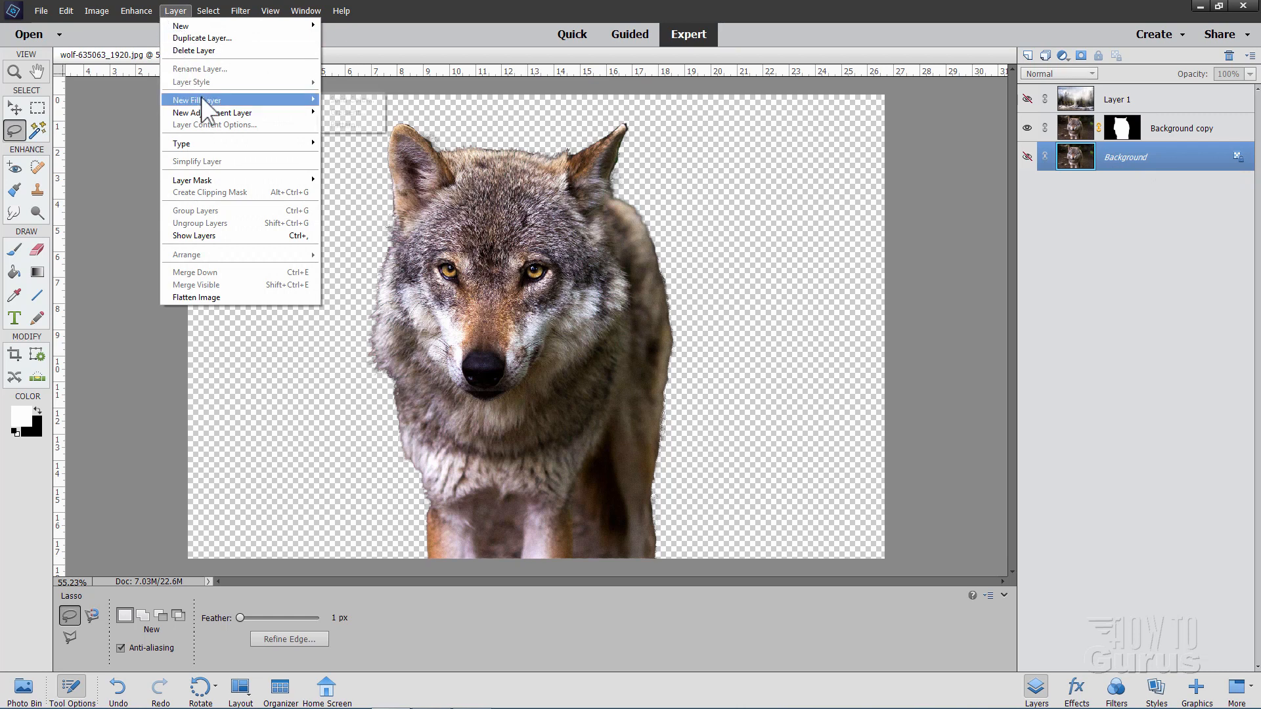
pyautogui.click(335, 99)
pyautogui.click(745, 222)
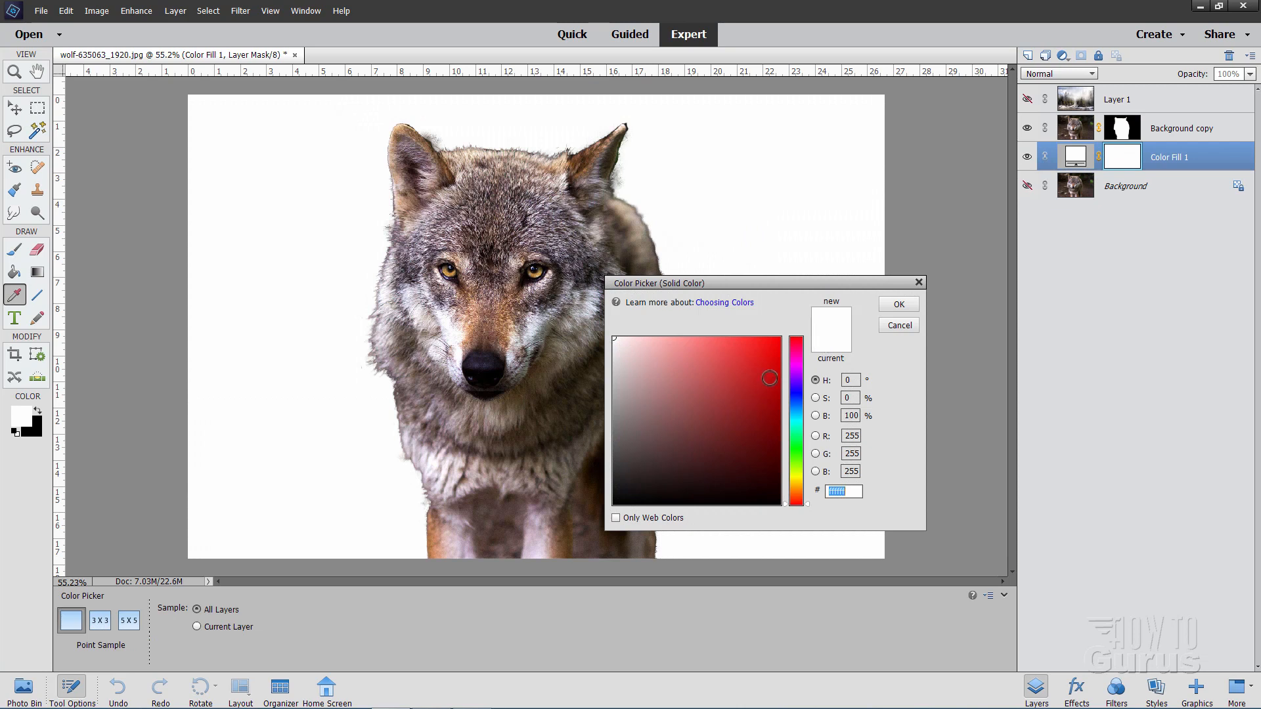
pyautogui.moveTo(685, 410); pyautogui.dragTo(608, 331)
pyautogui.click(898, 304)
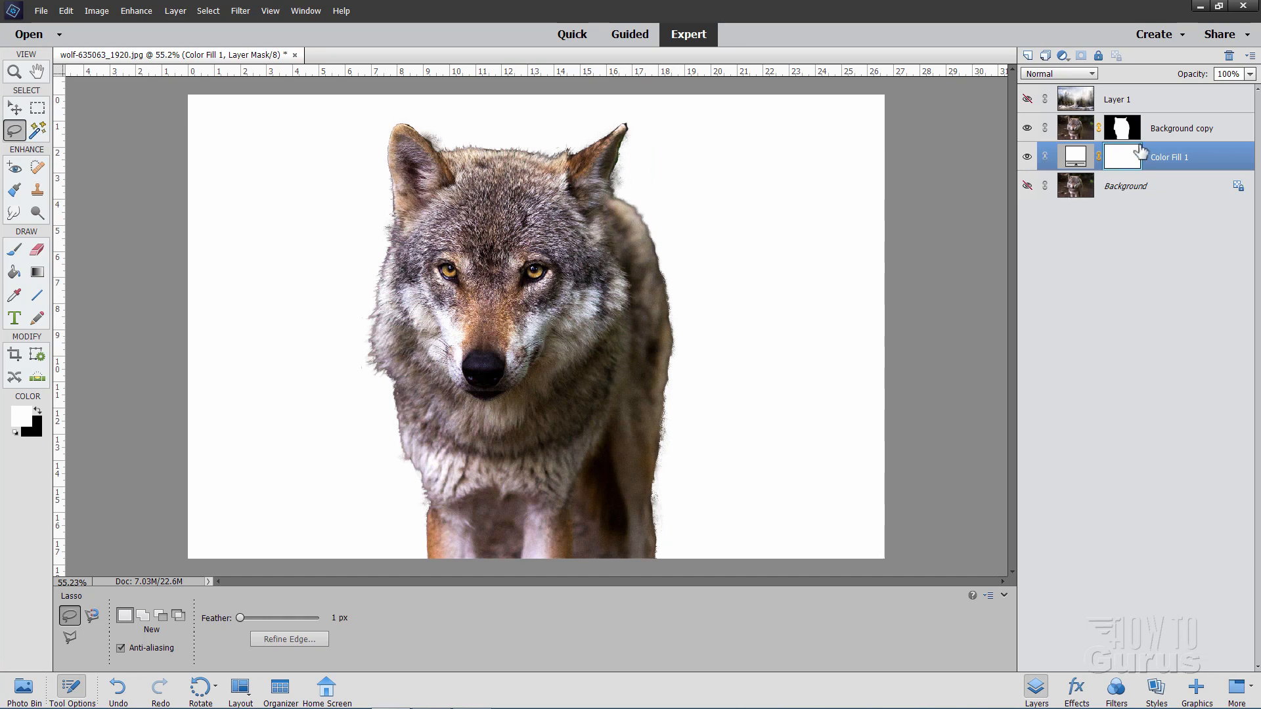
# Paint black with a 50 px brush on the wolf cutout's layer mask to clean the stray fringe along its rear leg edge.
pyautogui.click(1122, 134)
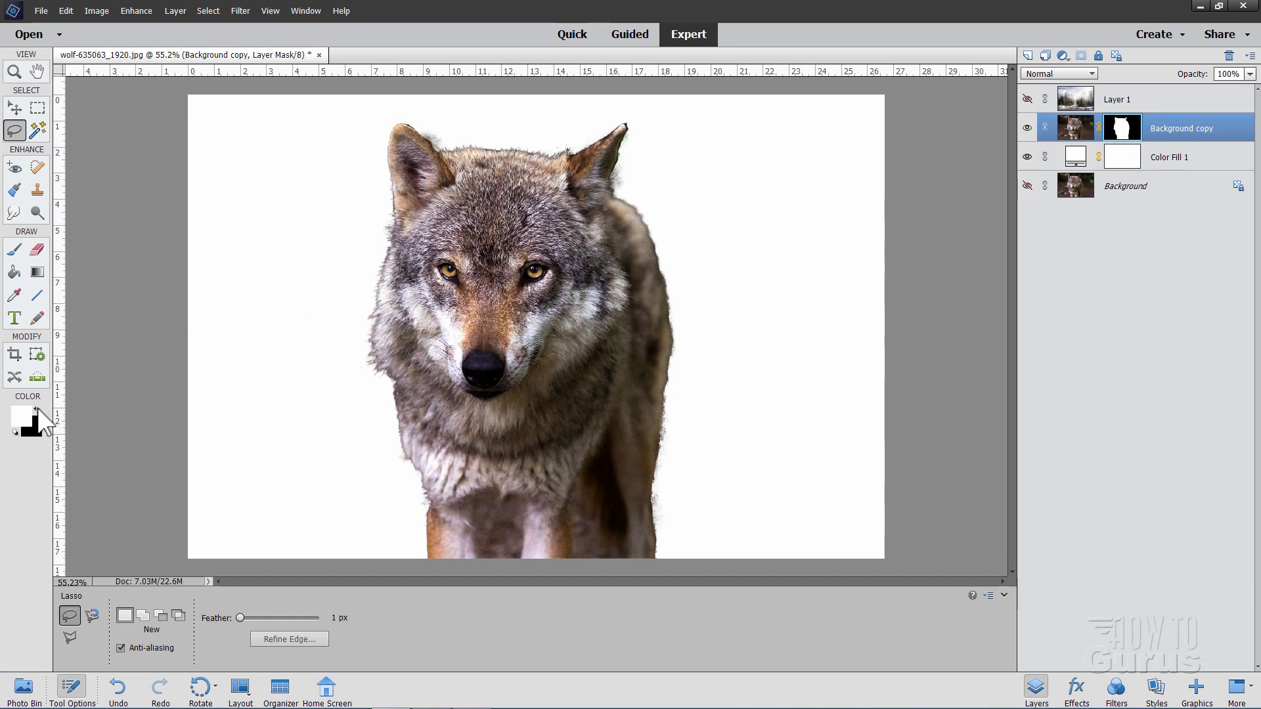
pyautogui.click(38, 411)
pyautogui.click(15, 251)
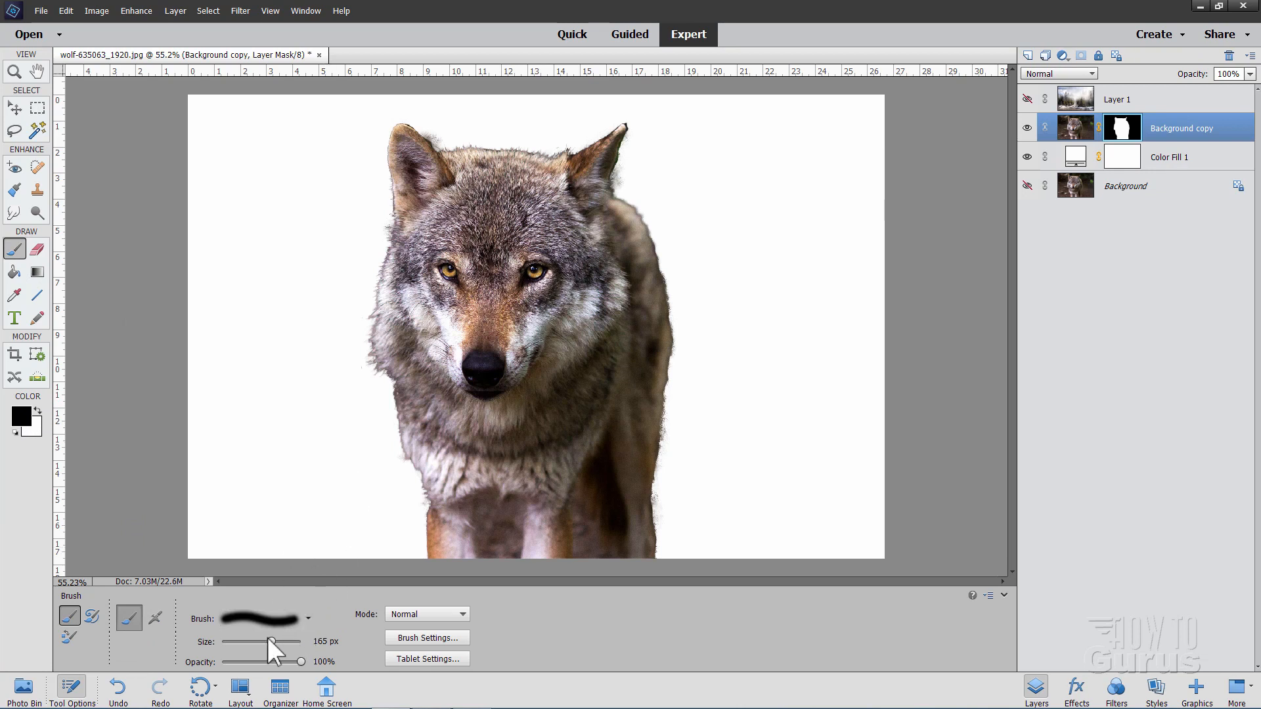
pyautogui.moveTo(250, 641); pyautogui.dragTo(243, 641)
pyautogui.click(338, 640)
pyautogui.write('50')
pyautogui.press('Return')
pyautogui.moveTo(668, 450); pyautogui.dragTo(662, 533)
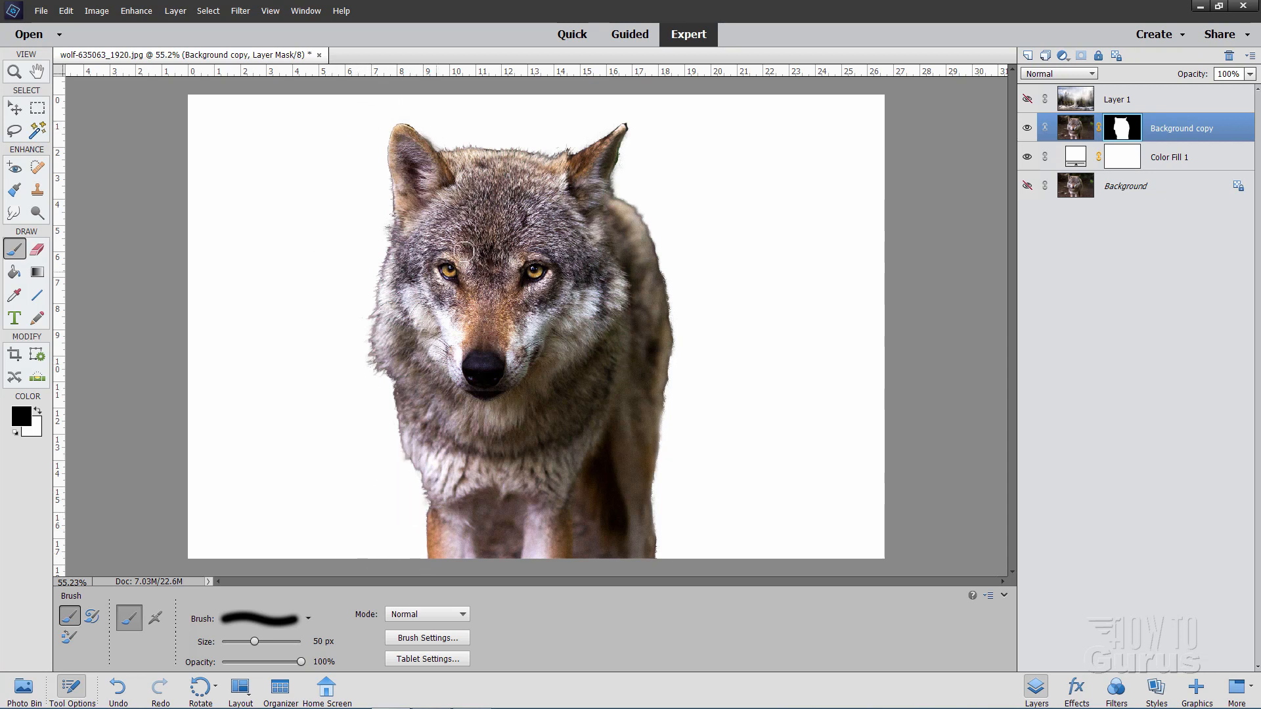
# Shift the wolf cutout slightly right and crop the image at the 4 x 6 in ratio, trimming the canvas at its top and left.
pyautogui.click(14, 107)
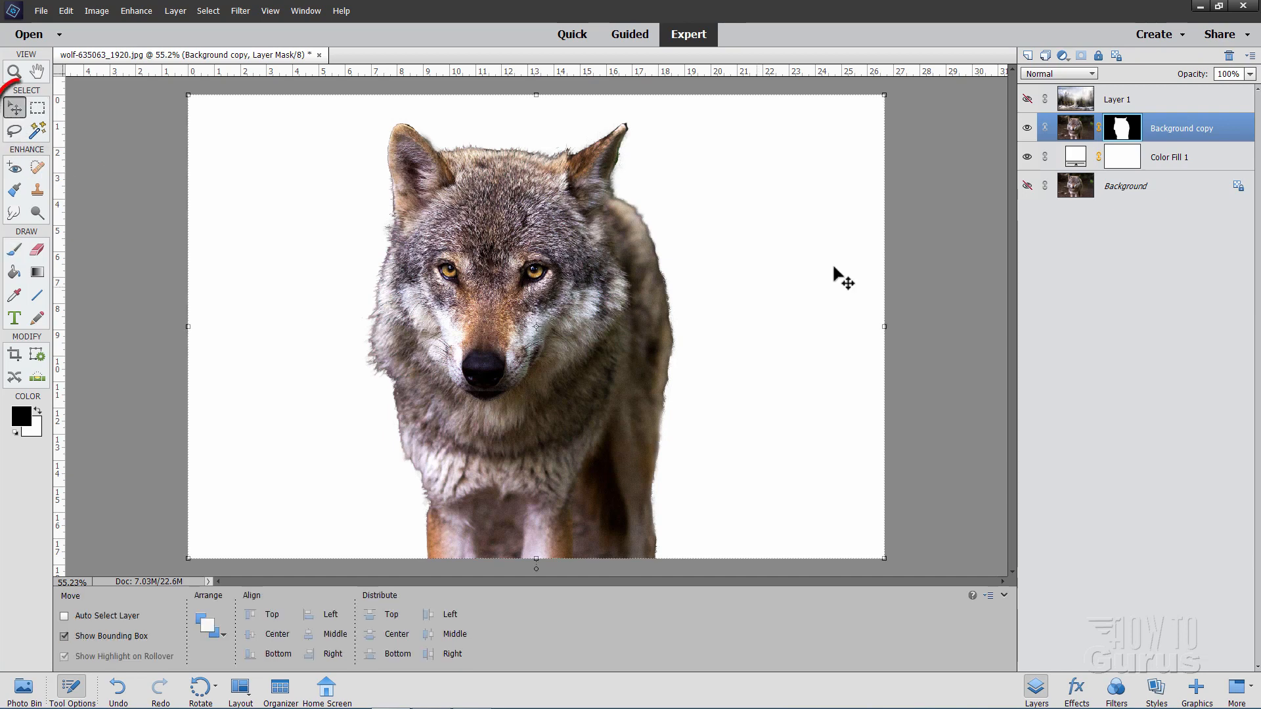
pyautogui.moveTo(576, 351); pyautogui.dragTo(608, 380)
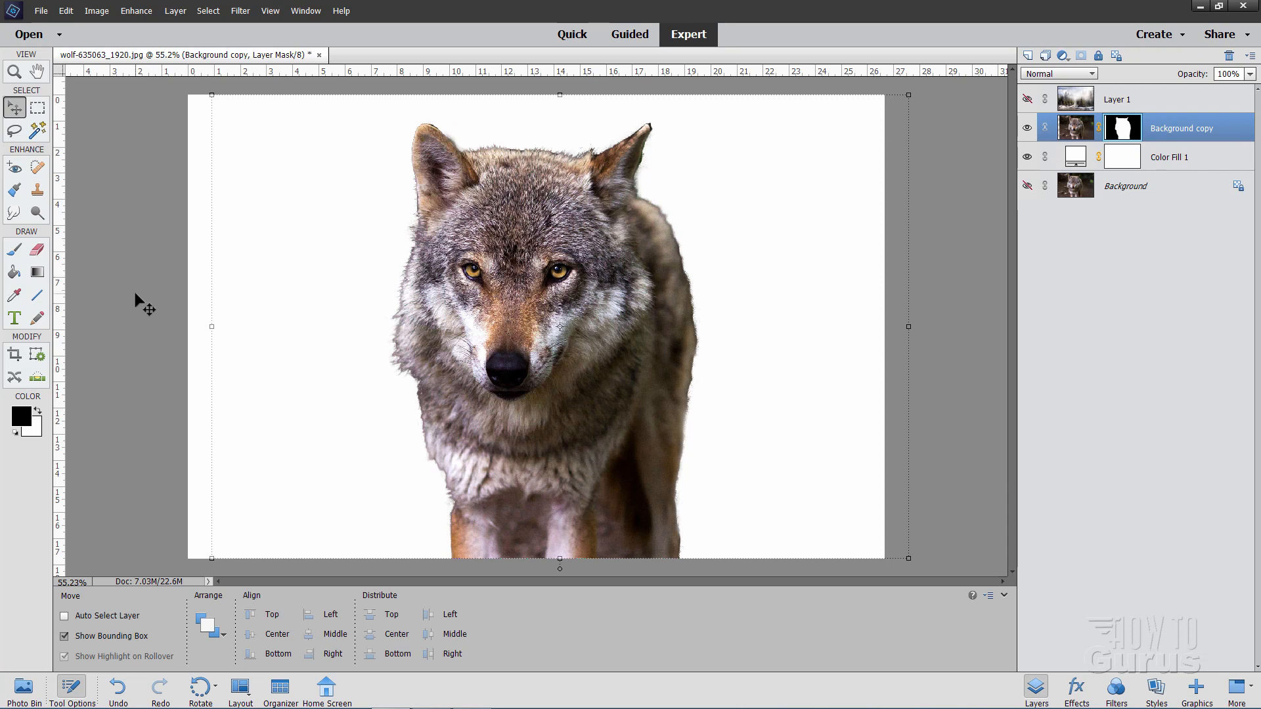
pyautogui.click(14, 355)
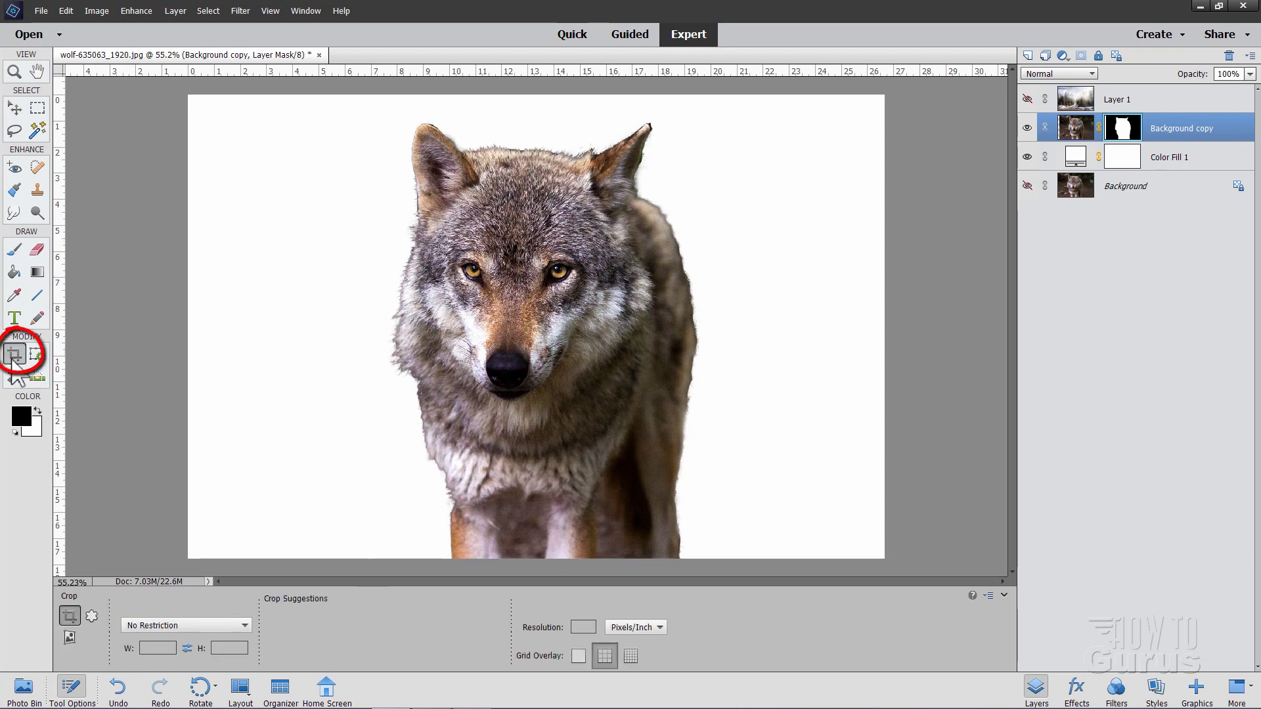
pyautogui.click(222, 624)
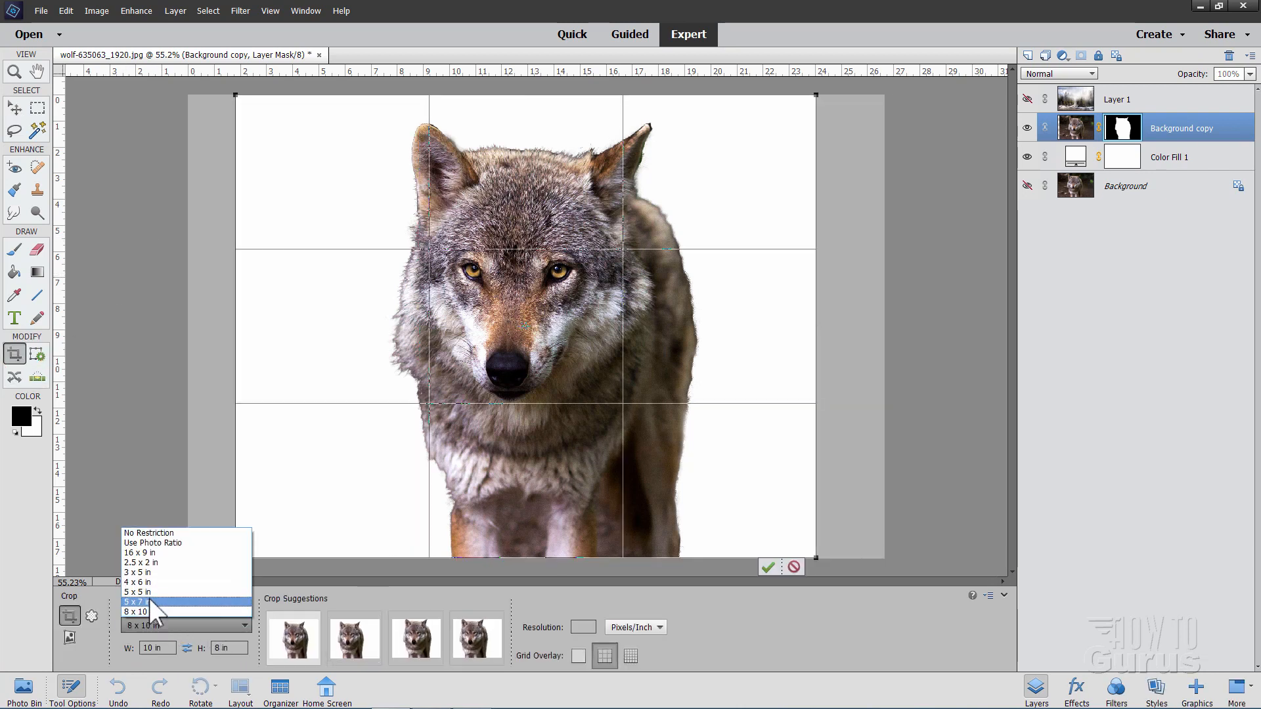
pyautogui.click(147, 583)
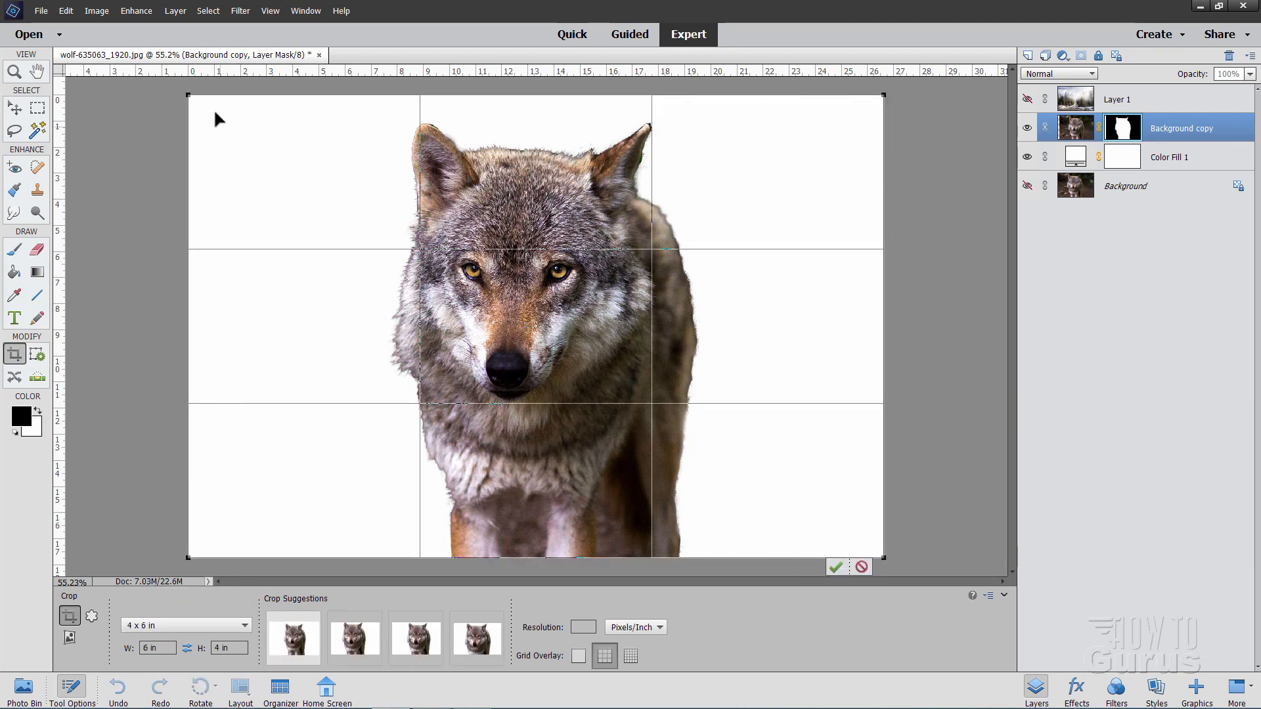
pyautogui.moveTo(190, 97); pyautogui.dragTo(220, 115)
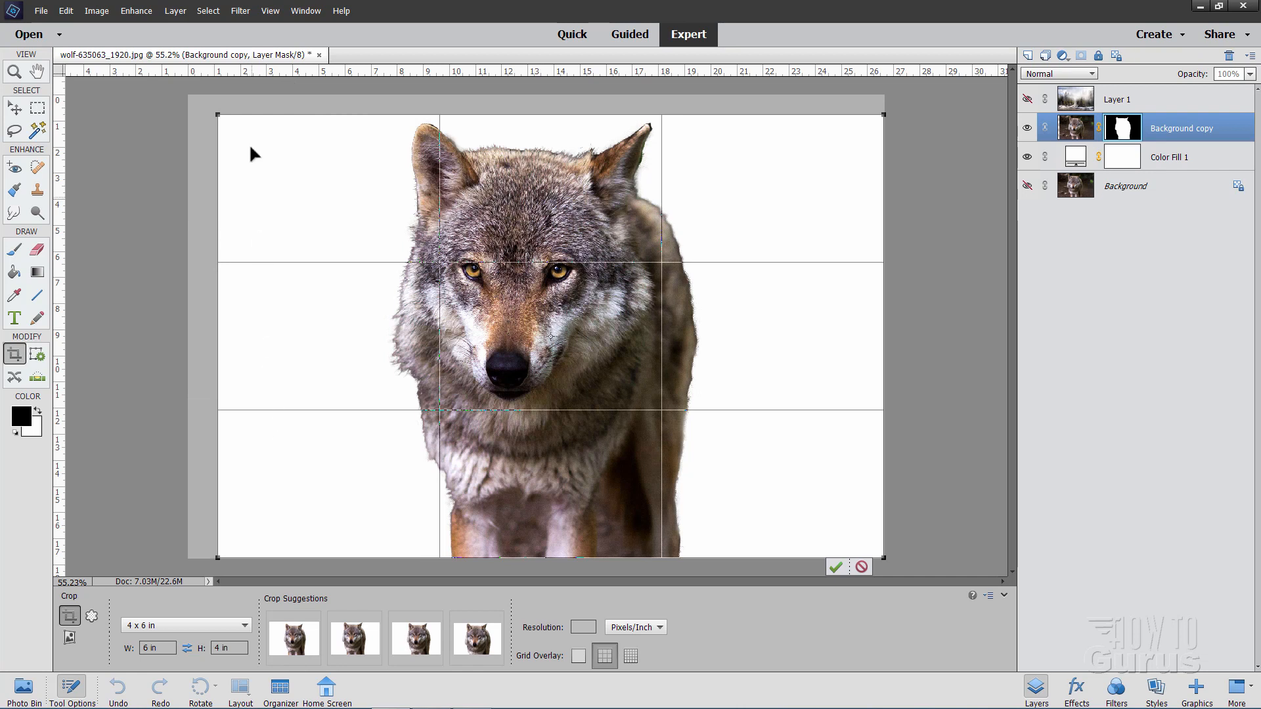
pyautogui.click(834, 568)
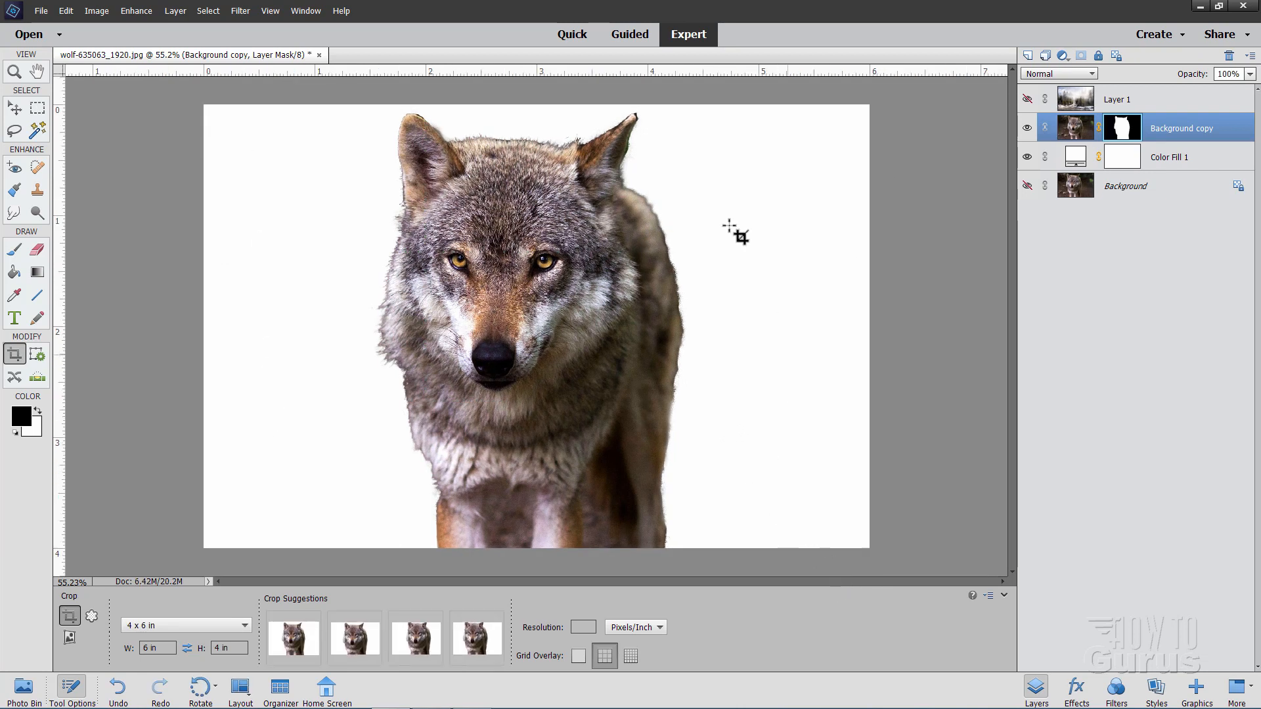
# Move the wolf cutout slightly right toward the centre of the cropped canvas and duplicate its masked layer.
pyautogui.click(15, 109)
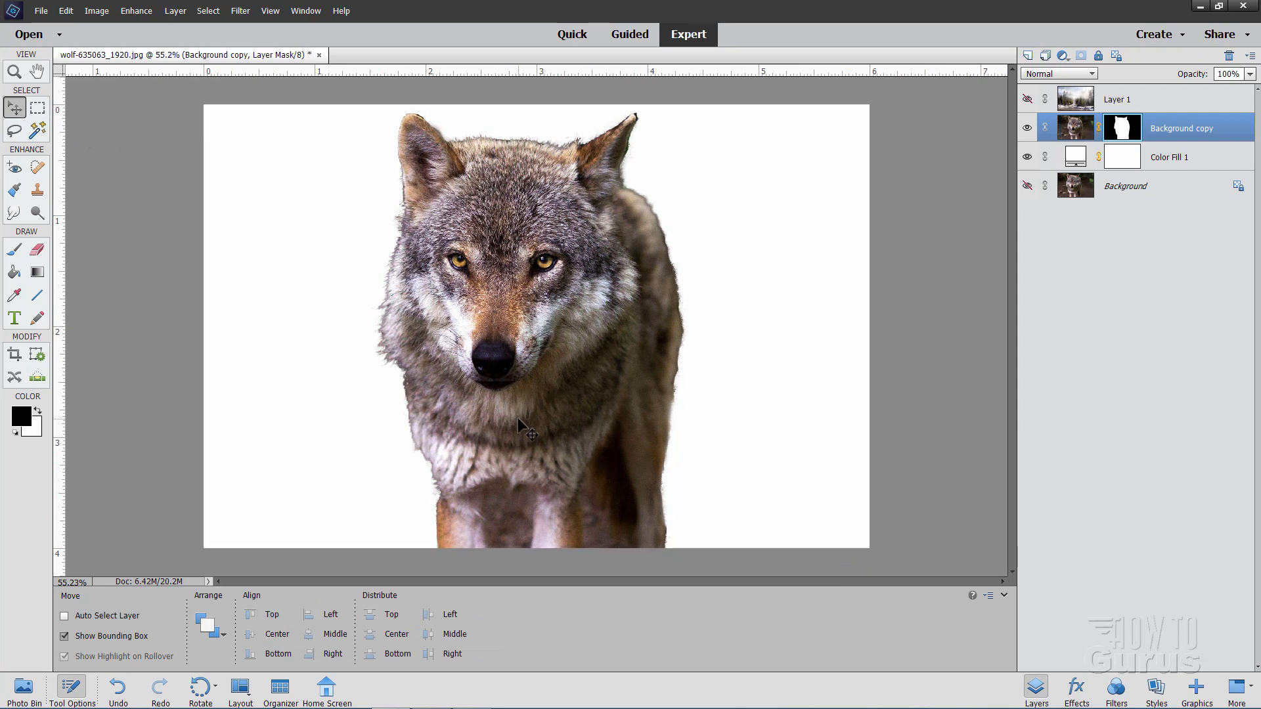
pyautogui.moveTo(519, 421); pyautogui.dragTo(533, 419)
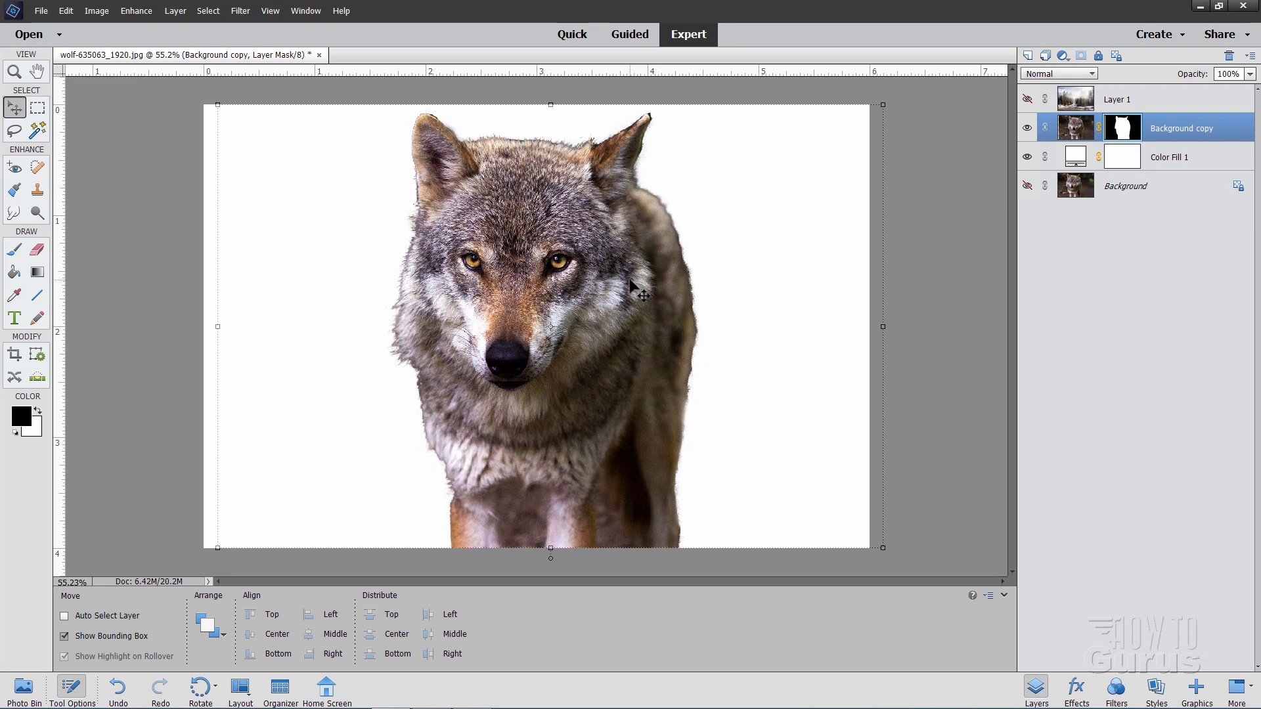
pyautogui.rightClick(1170, 136)
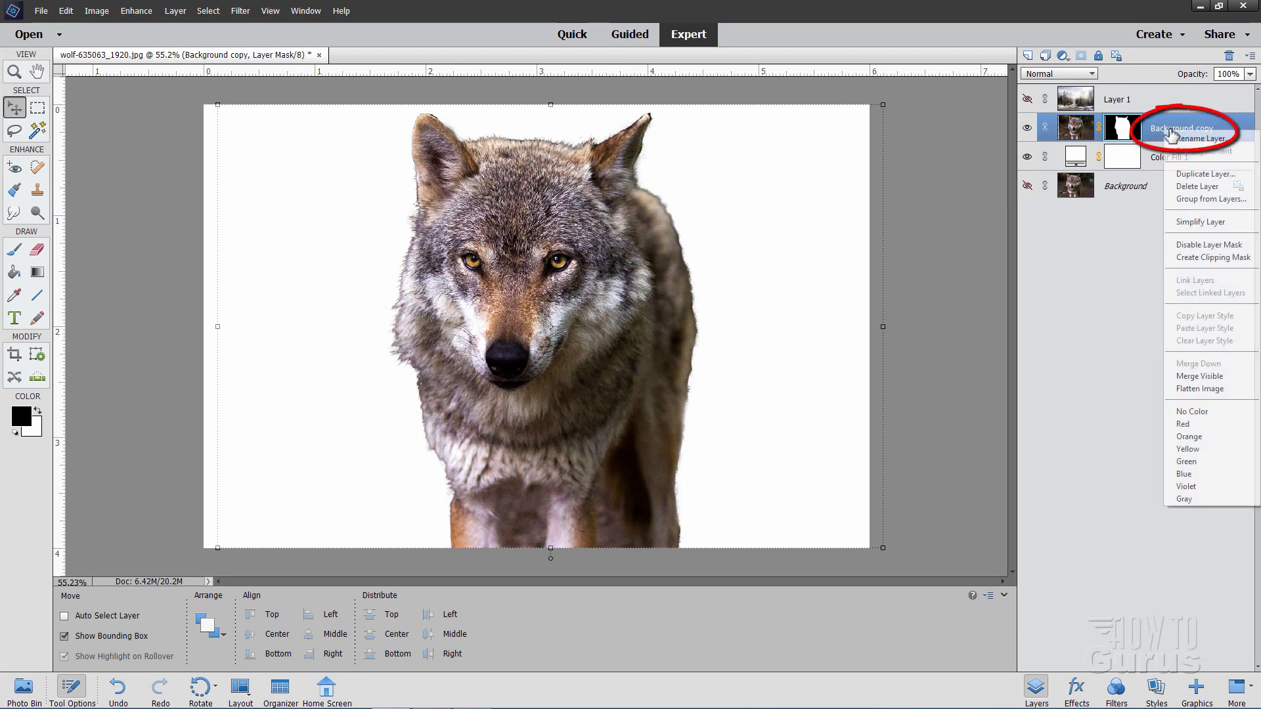
pyautogui.click(1202, 174)
pyautogui.click(750, 216)
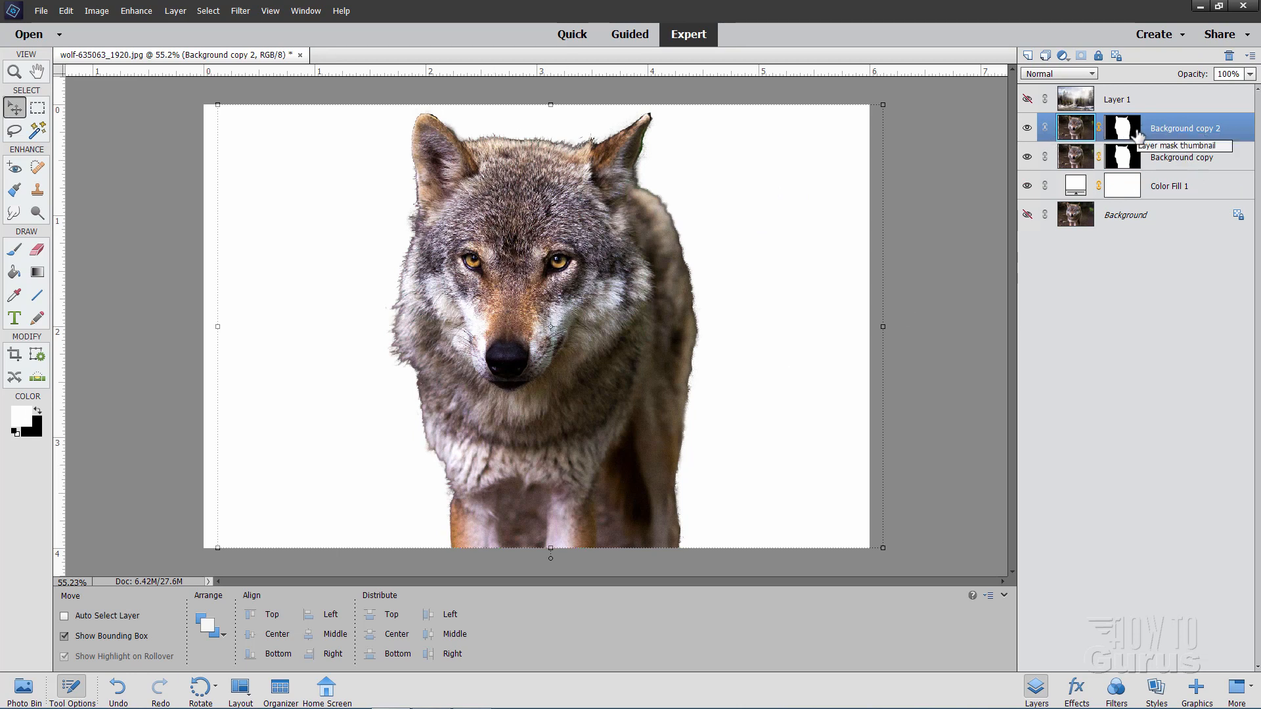
# Set the duplicated wolf layer to Screen blending at 50% opacity and toggle its visibility to compare the brightening.
pyautogui.click(1060, 74)
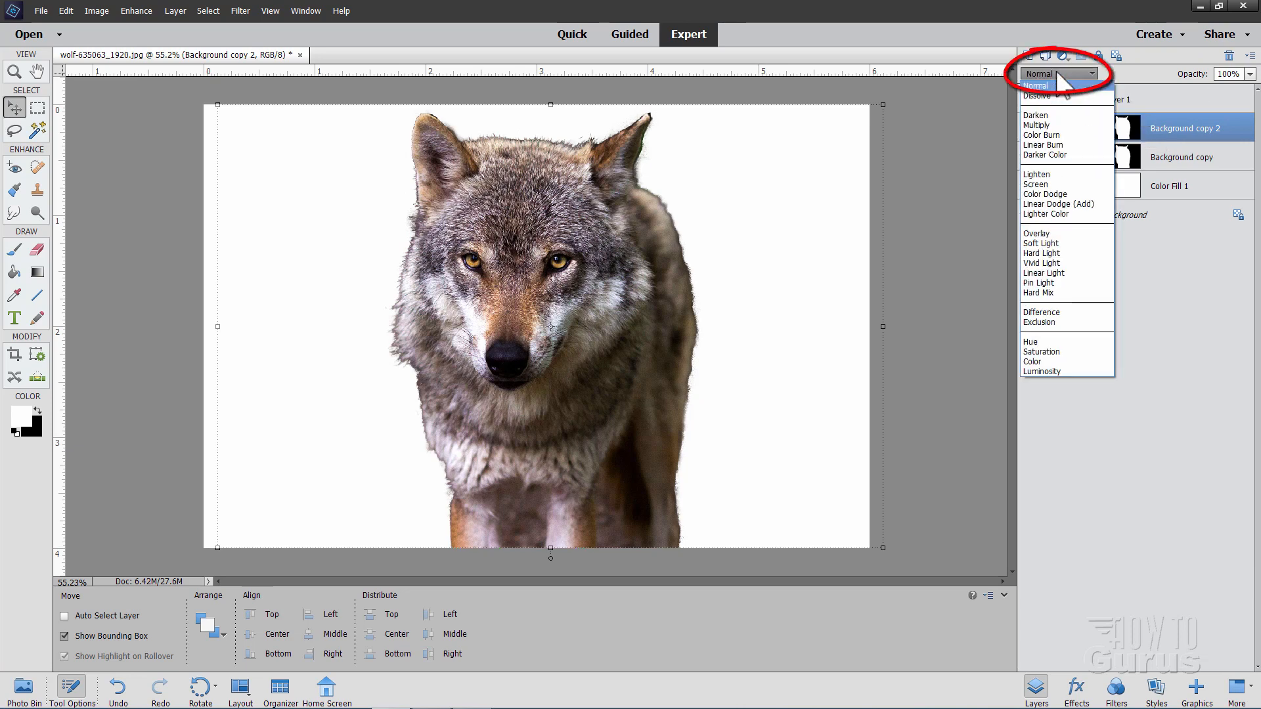
pyautogui.click(1056, 186)
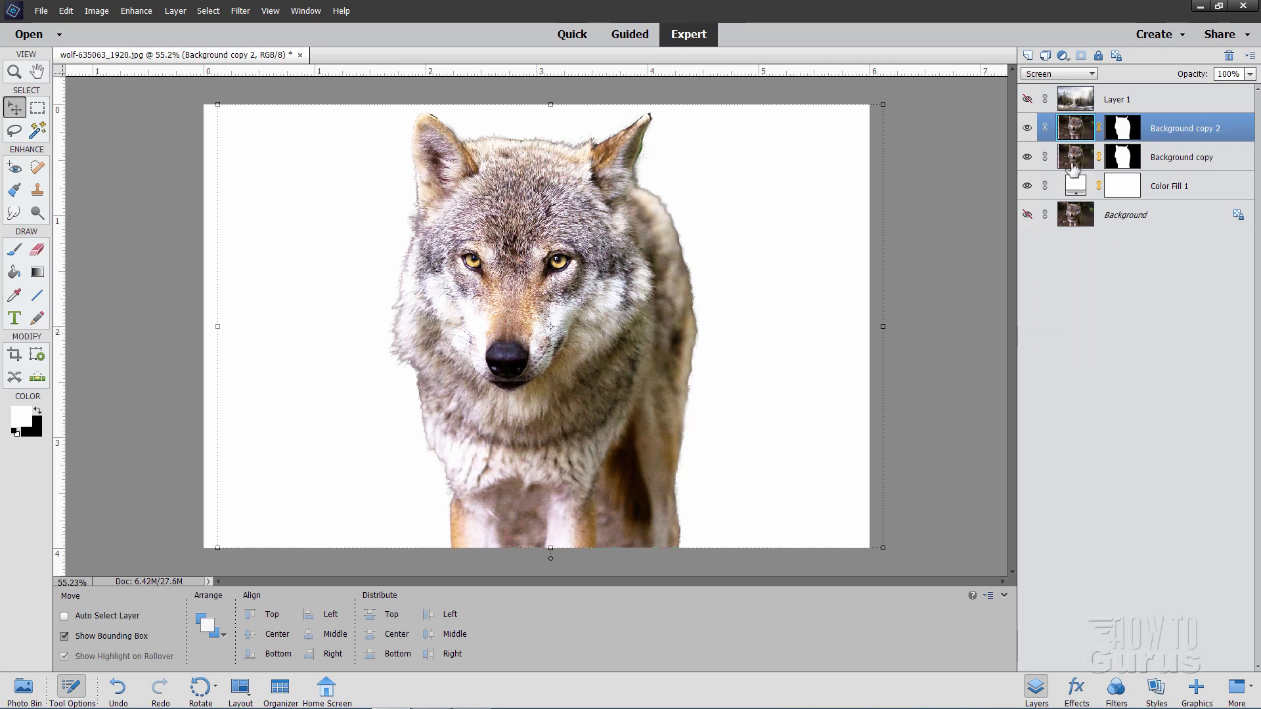
pyautogui.click(1221, 74)
pyautogui.write('50')
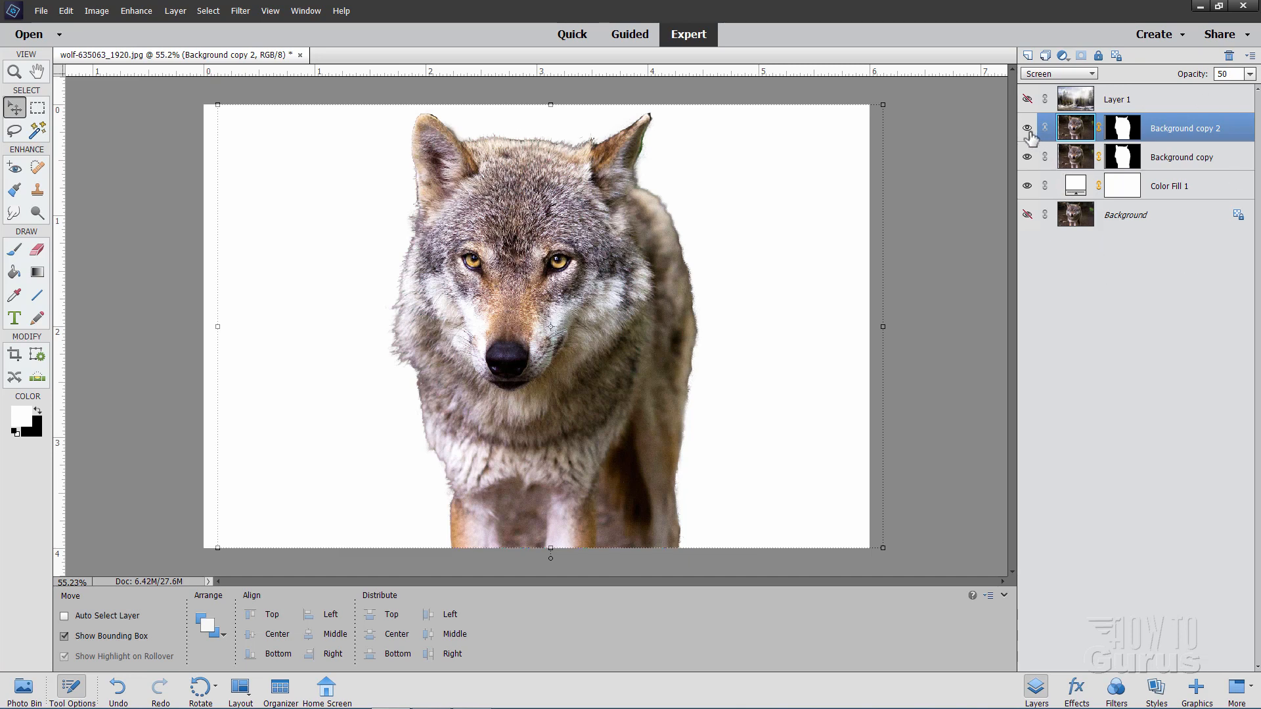
pyautogui.press('Return')
pyautogui.click(1028, 129)
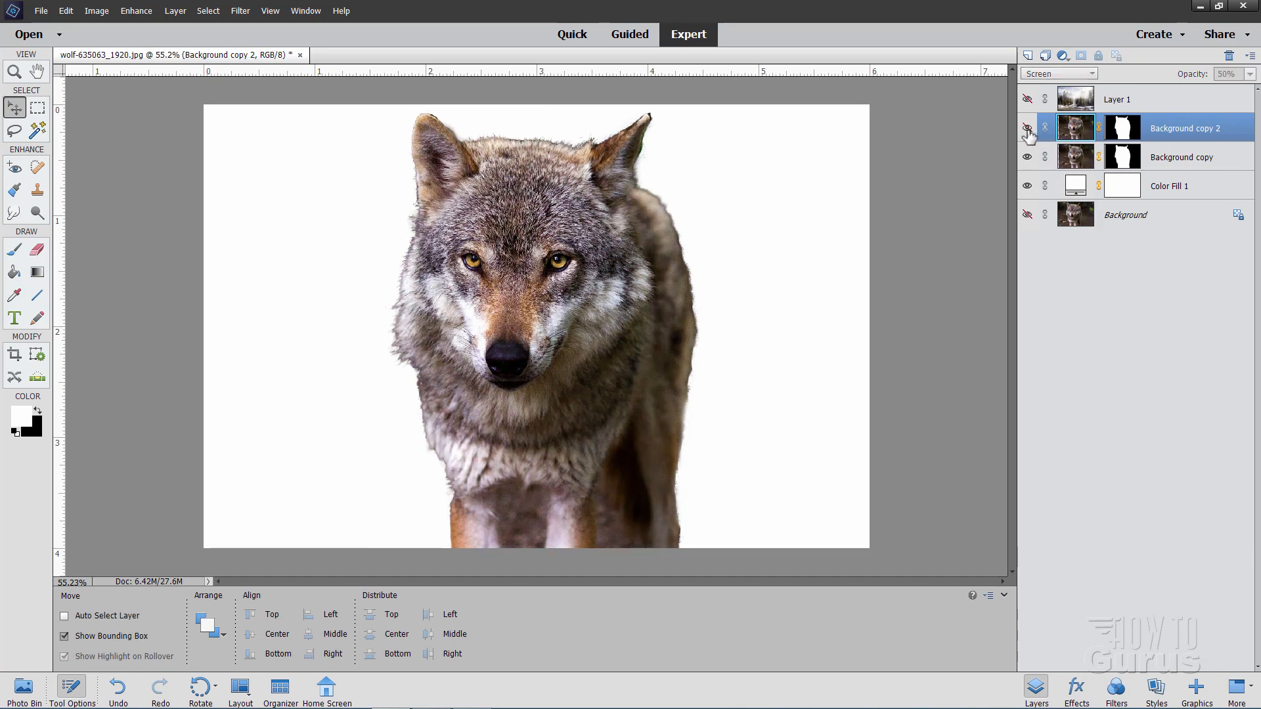
pyautogui.click(1028, 130)
pyautogui.click(1028, 129)
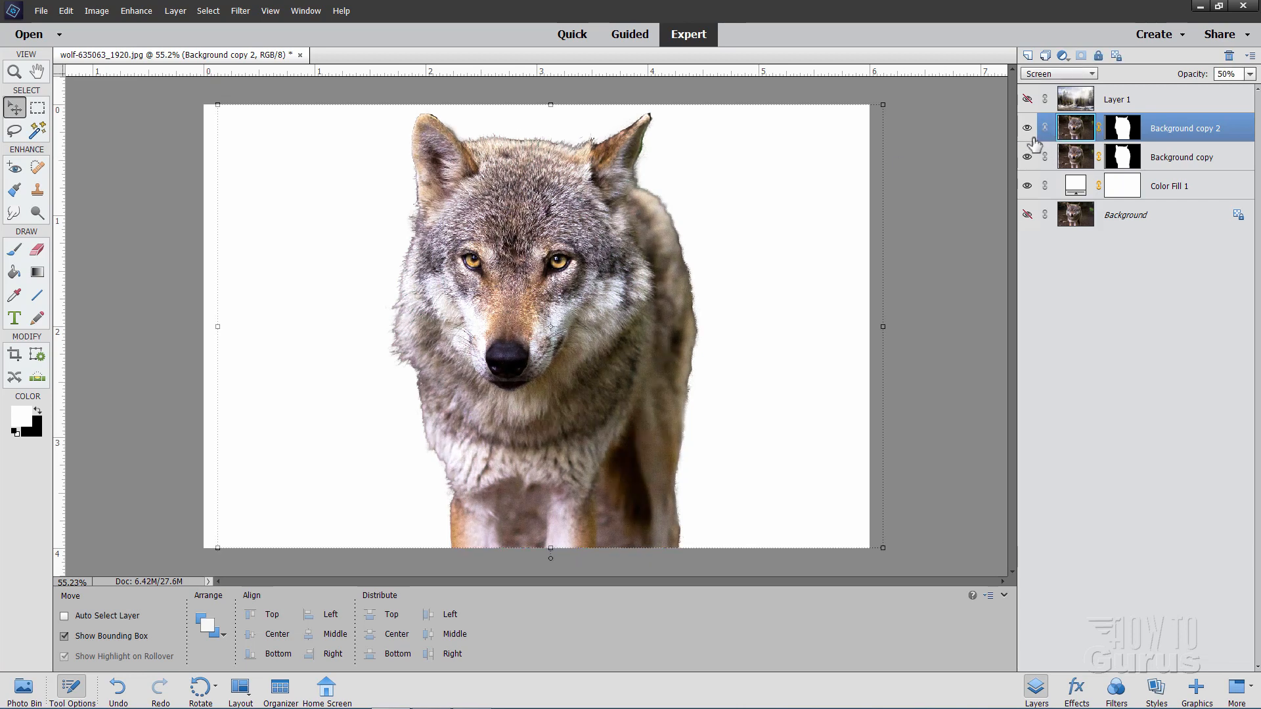
# Add a Levels adjustment layer above the duplicated wolf layer and move its settings clear of the image.
pyautogui.click(175, 11)
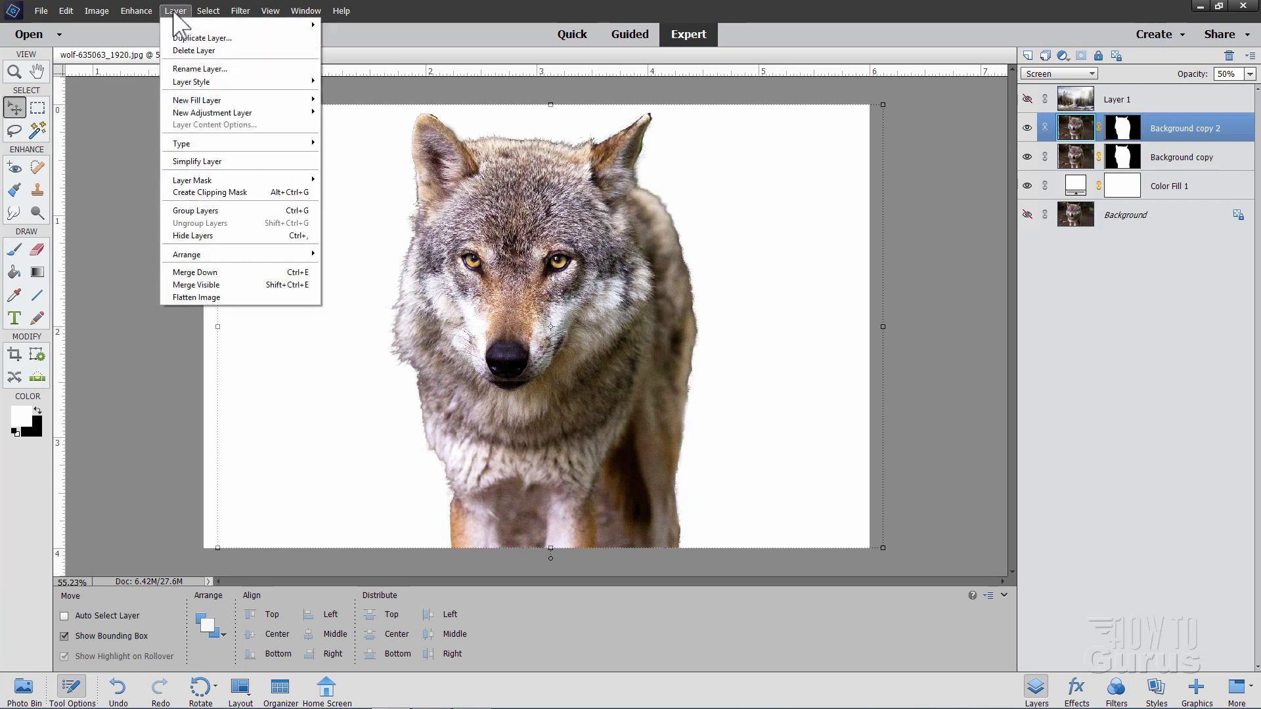
pyautogui.moveTo(212, 113)
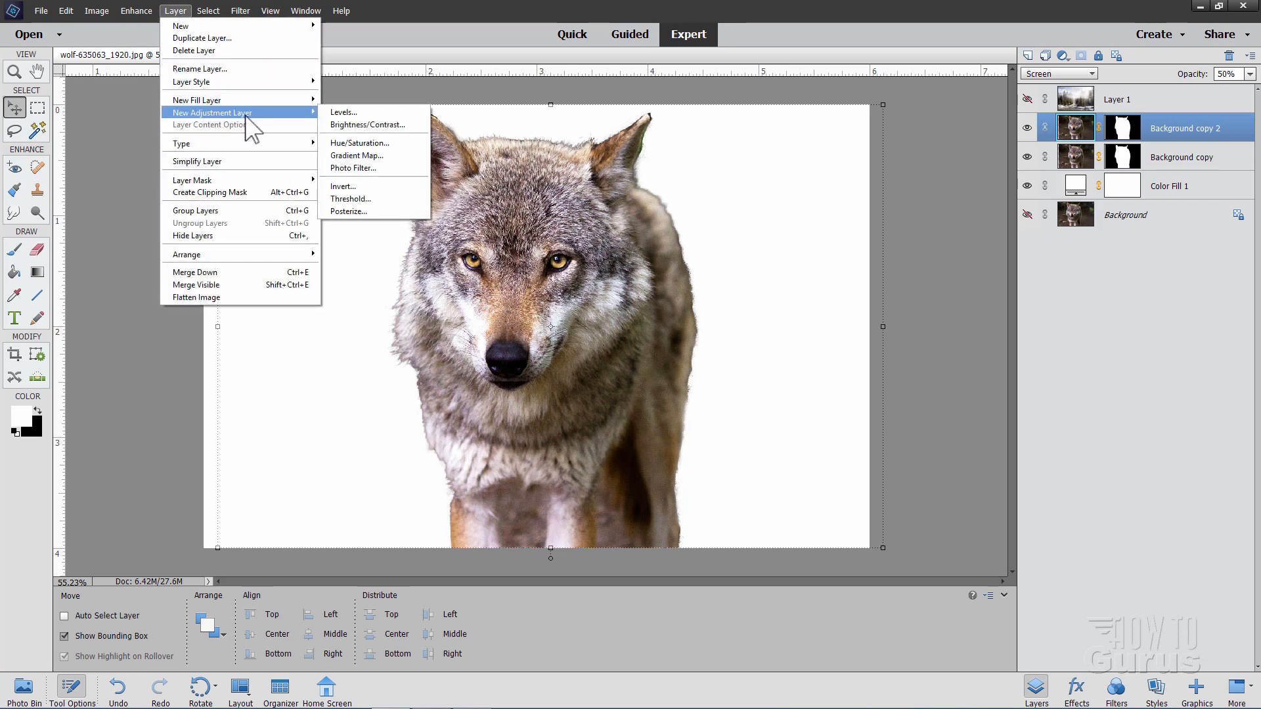
pyautogui.click(338, 113)
pyautogui.click(742, 217)
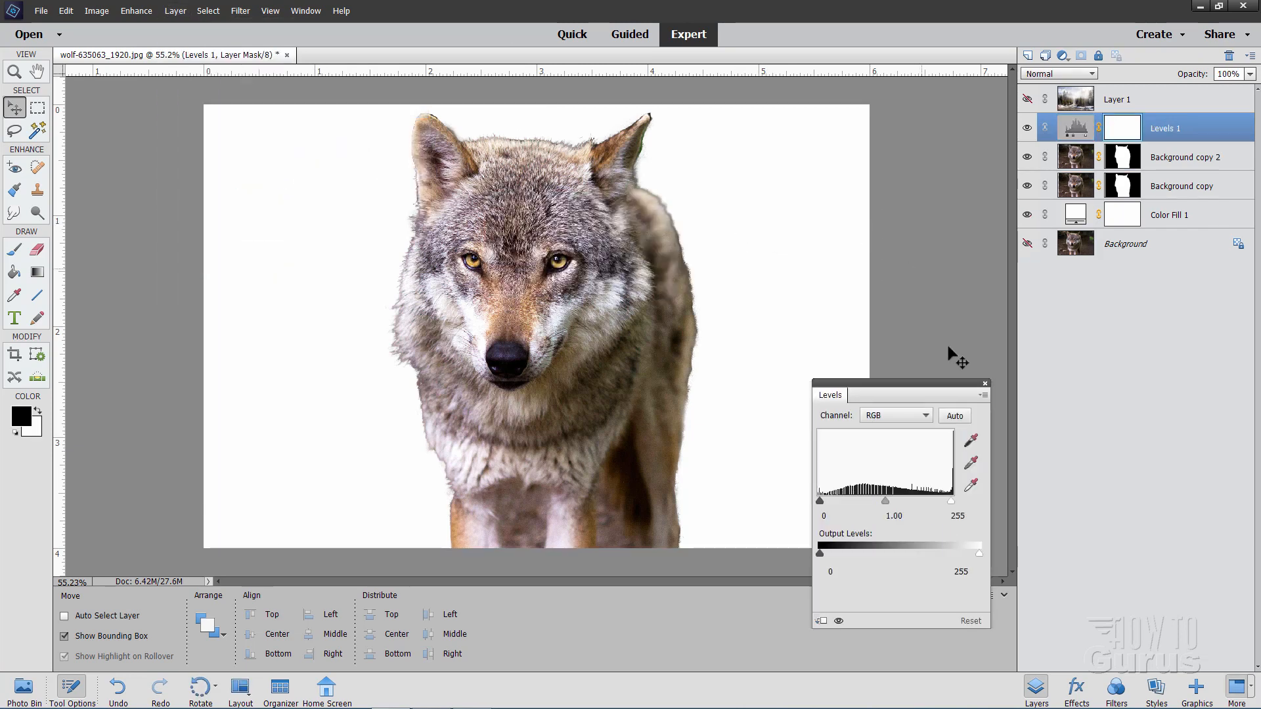
pyautogui.moveTo(915, 379); pyautogui.dragTo(1008, 341)
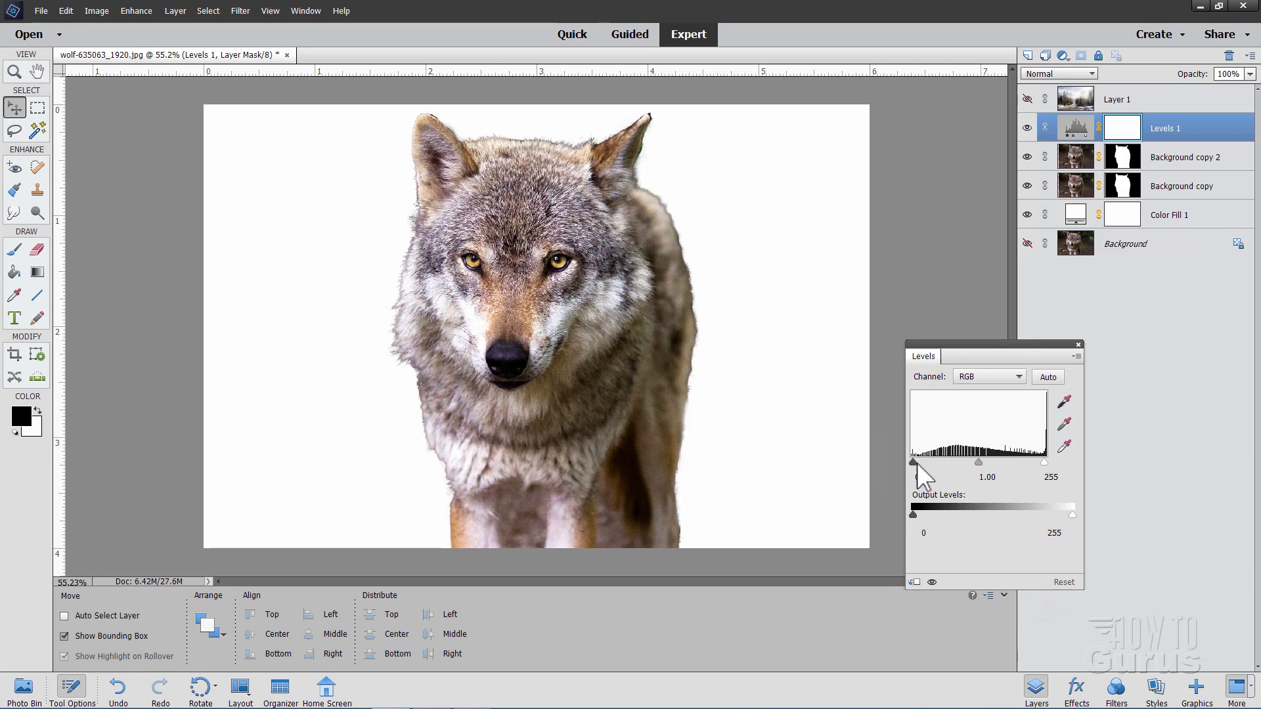
# Set the Levels input values to 110 for shadows, 1.44 for midtones and 237 for highlights.
pyautogui.moveTo(914, 461); pyautogui.dragTo(935, 461)
pyautogui.moveTo(1045, 464); pyautogui.dragTo(1035, 462)
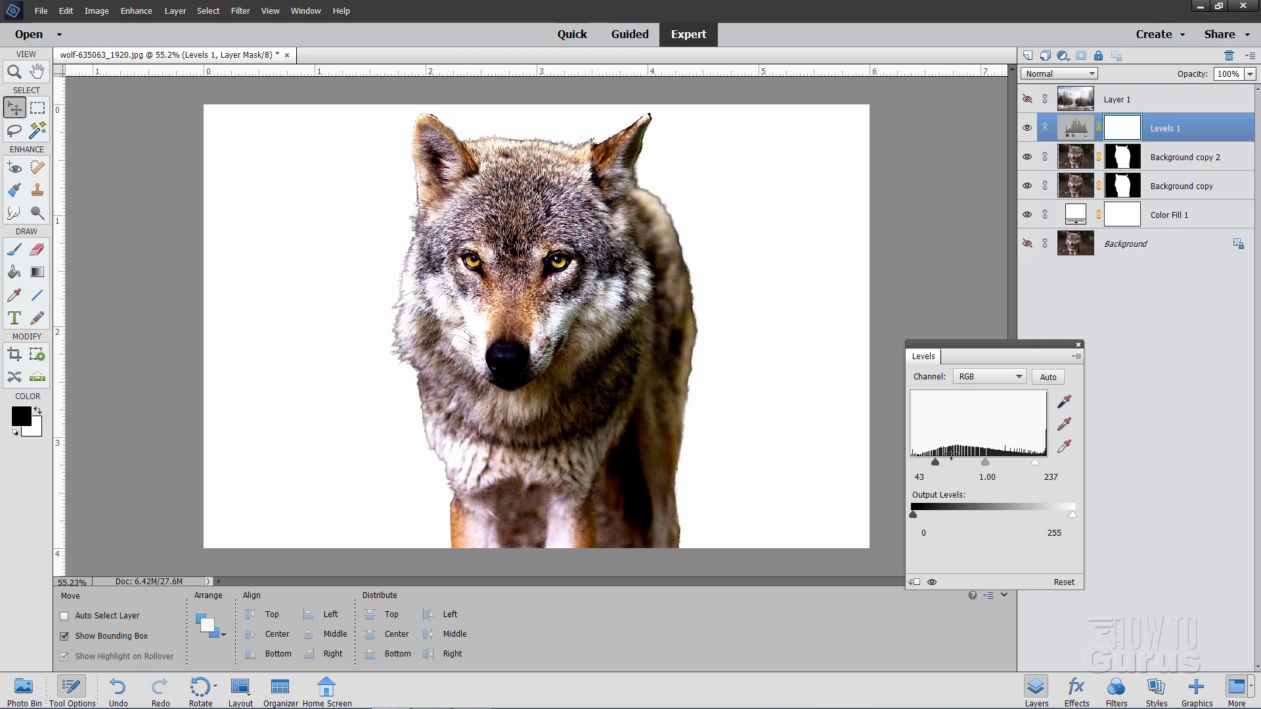
pyautogui.moveTo(935, 462); pyautogui.dragTo(960, 462)
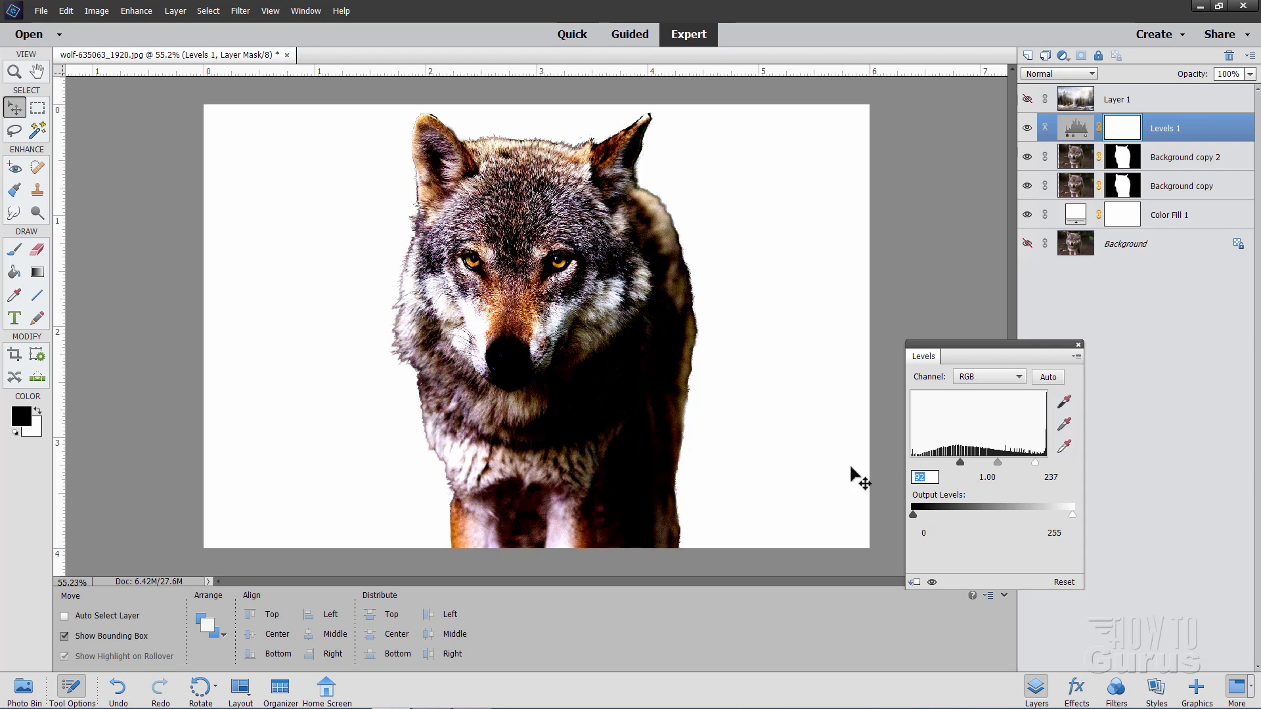
pyautogui.write('110')
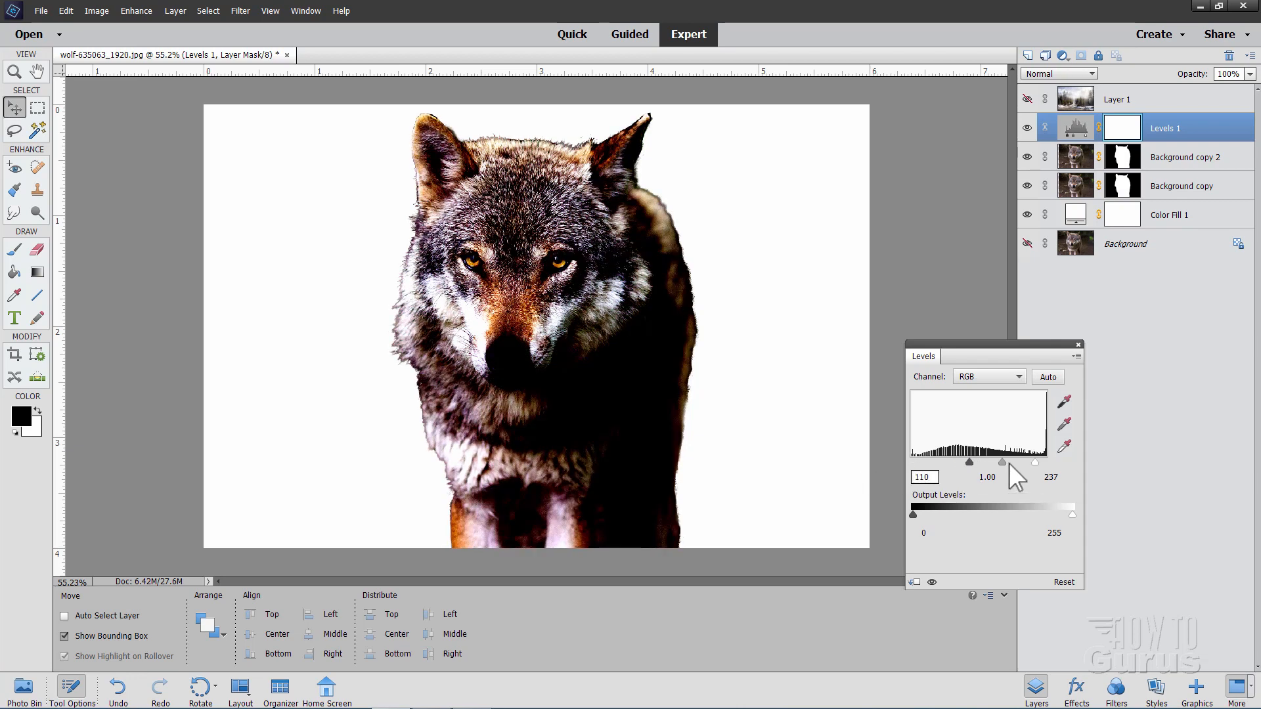
pyautogui.moveTo(1002, 462); pyautogui.dragTo(997, 460)
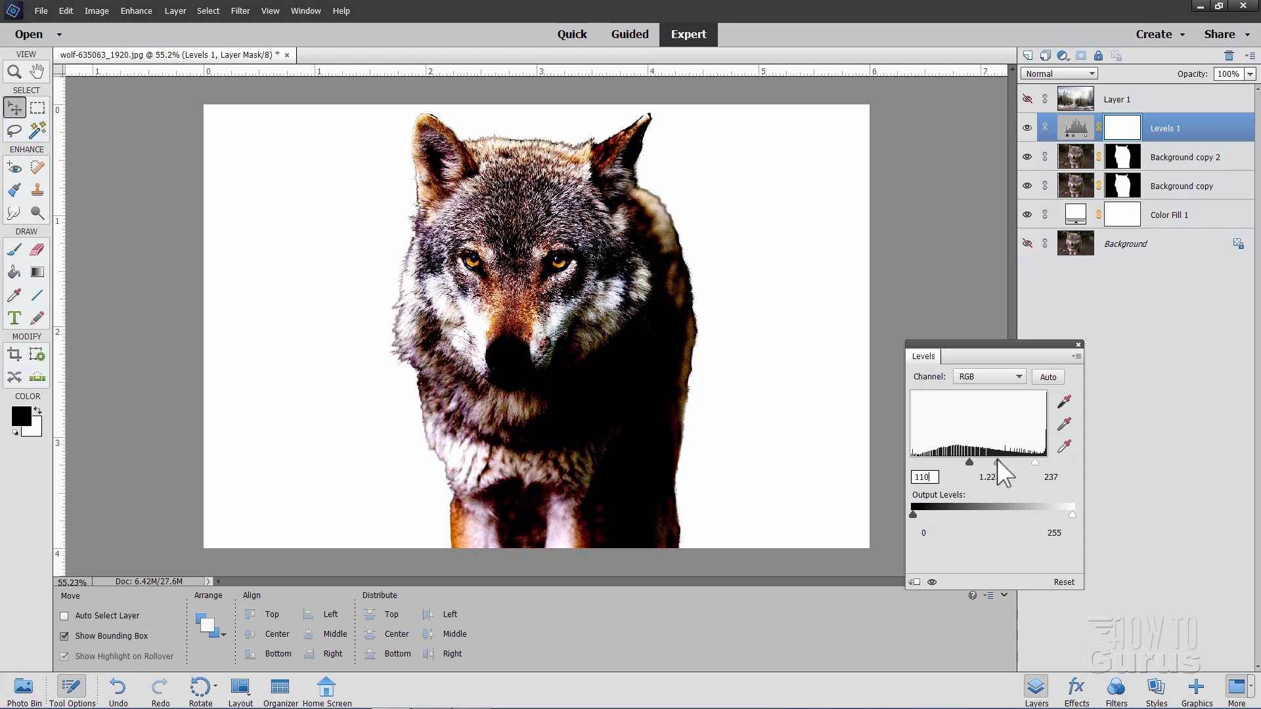
pyautogui.click(999, 480)
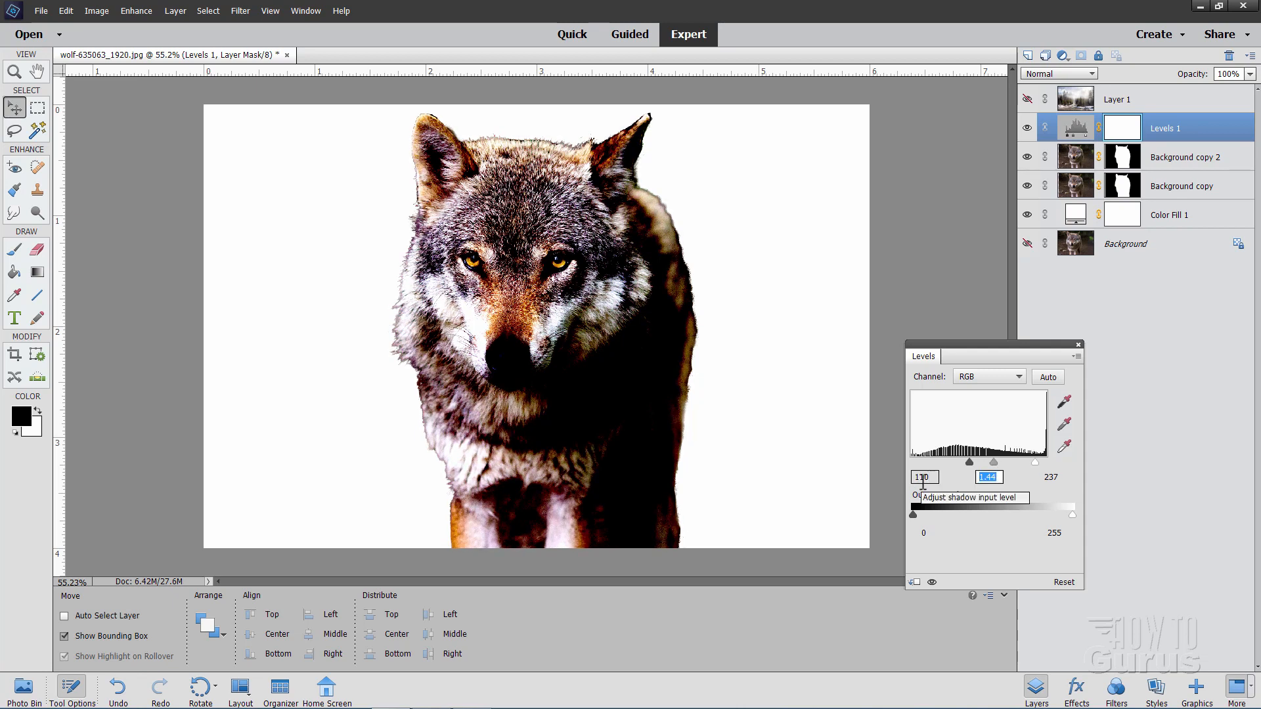
# Set the Levels 1 midtone input value to 1.24 and close its settings.
pyautogui.write('1.24')
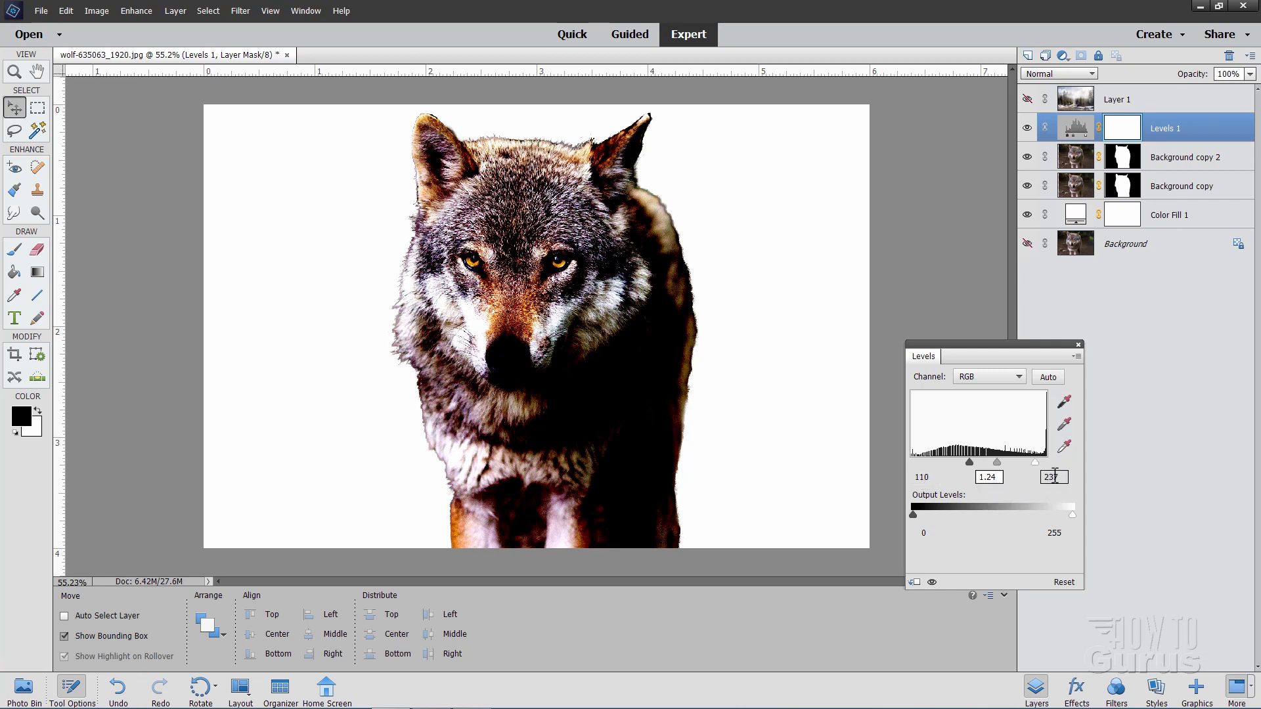
pyautogui.click(1051, 478)
pyautogui.click(1079, 344)
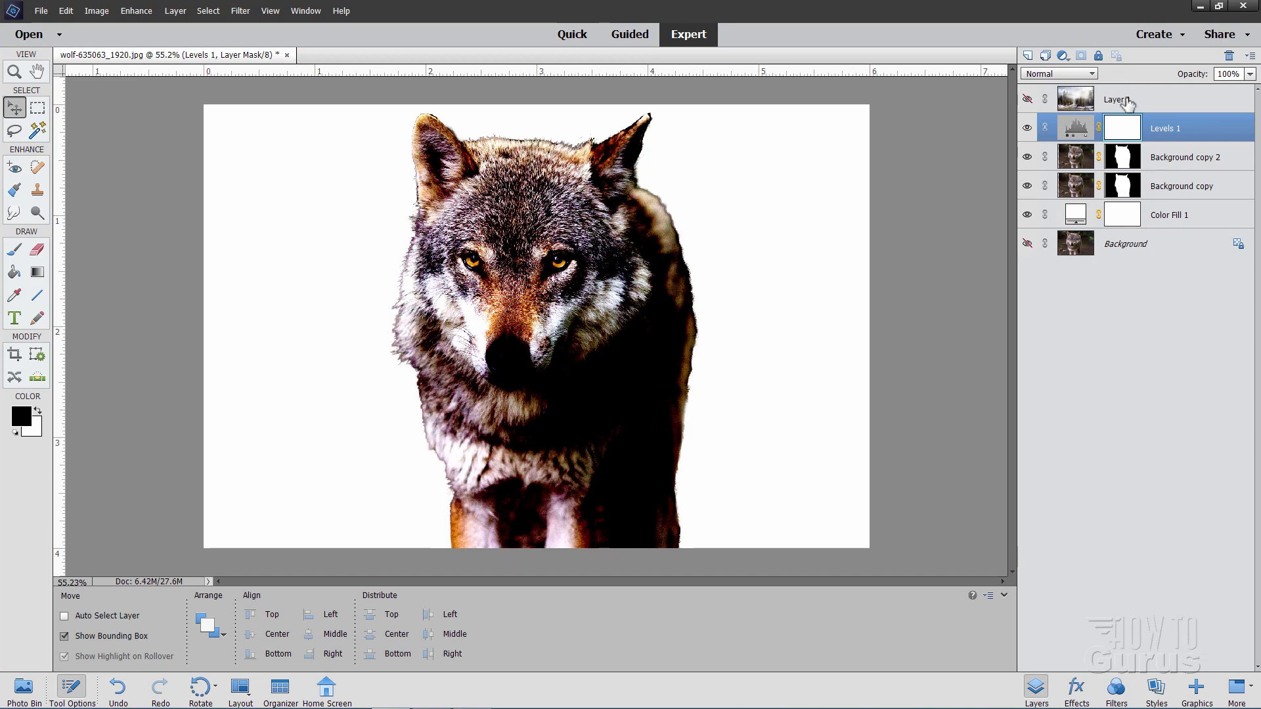
# Show the forest layer and copy the wolf silhouette mask from Background copy 2 onto it.
pyautogui.click(1026, 99)
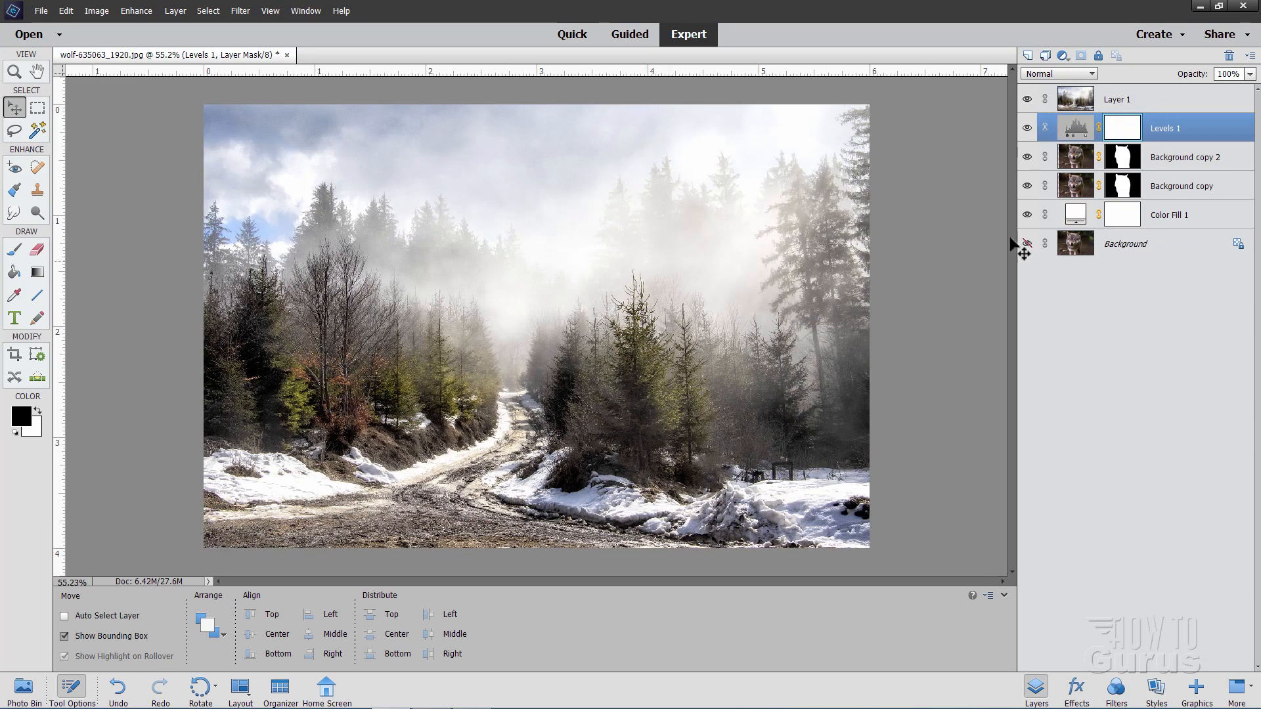
pyautogui.click(1124, 165)
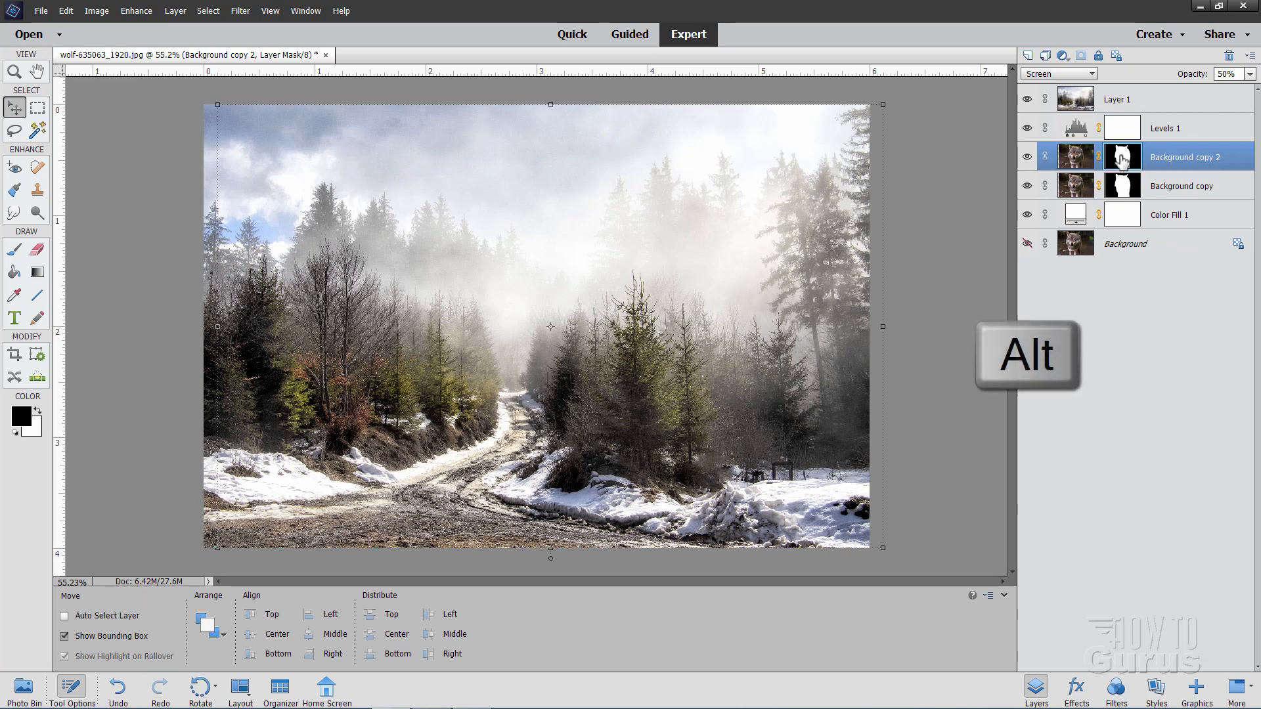
pyautogui.moveTo(1122, 158); pyautogui.dragTo(1125, 107)
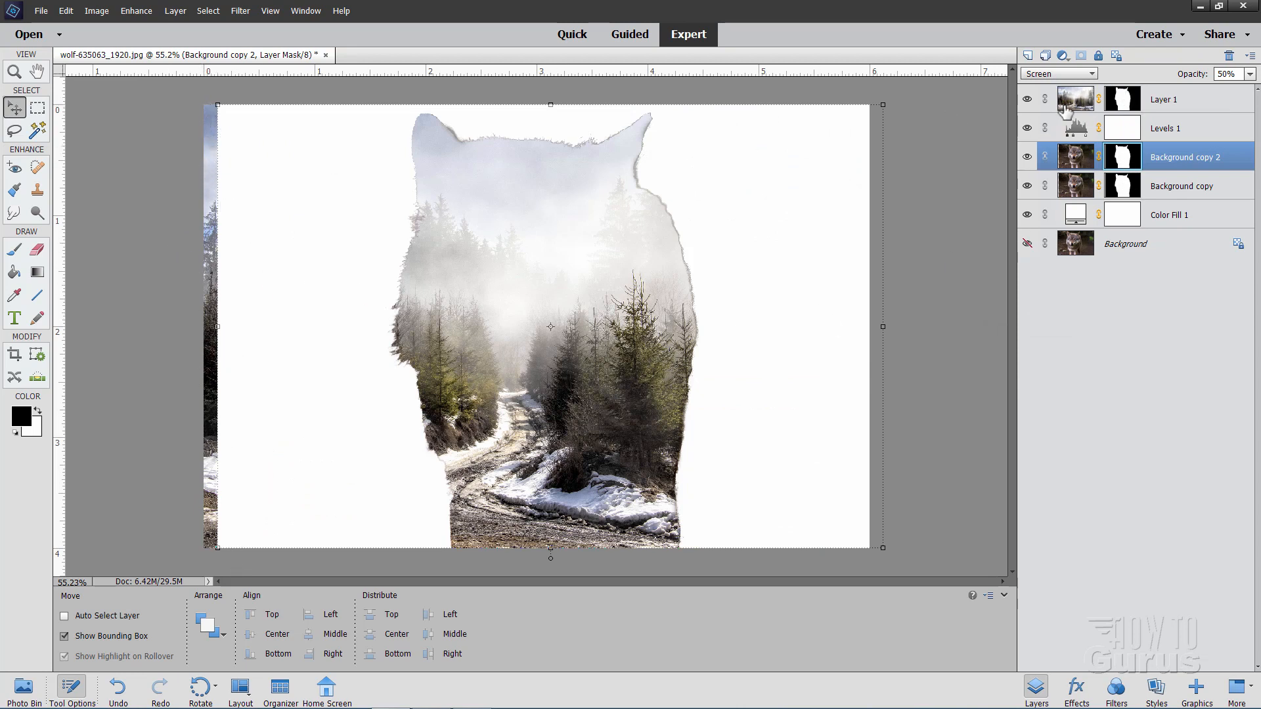
# Paint black with the Brush on the forest layer's mask to hide the leftover strip along the image's left edge.
pyautogui.click(1122, 102)
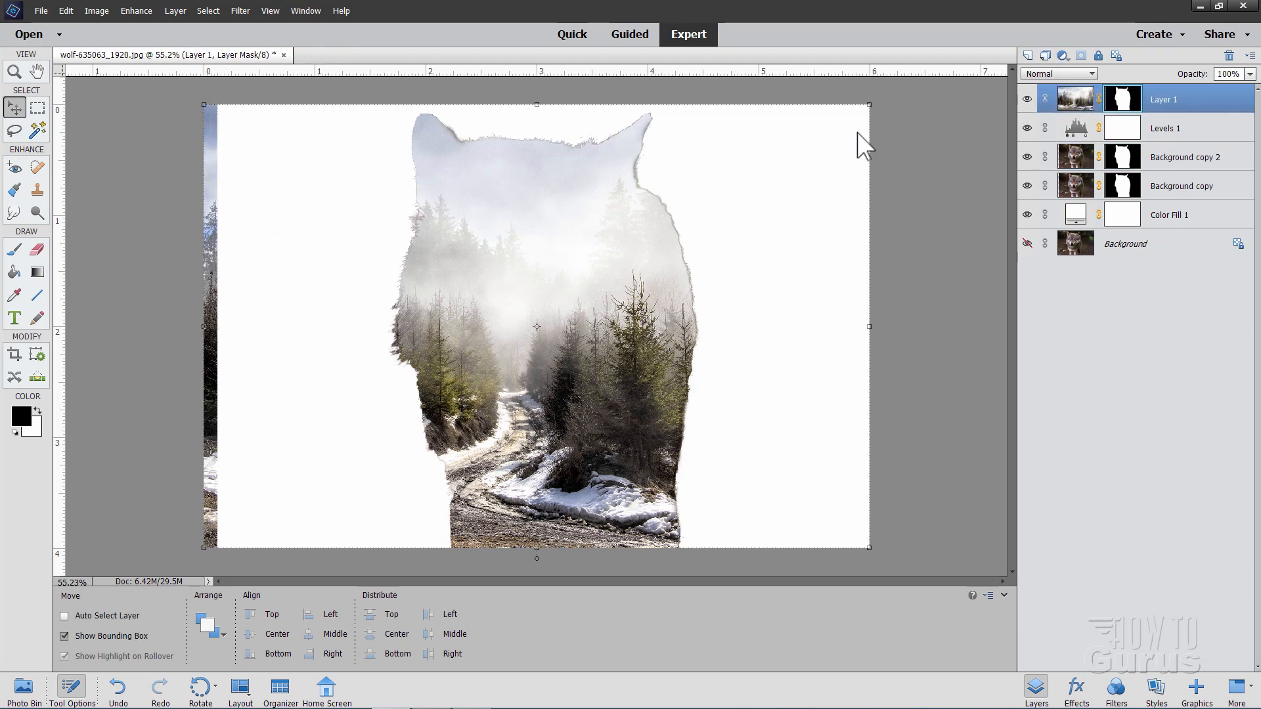
pyautogui.click(15, 249)
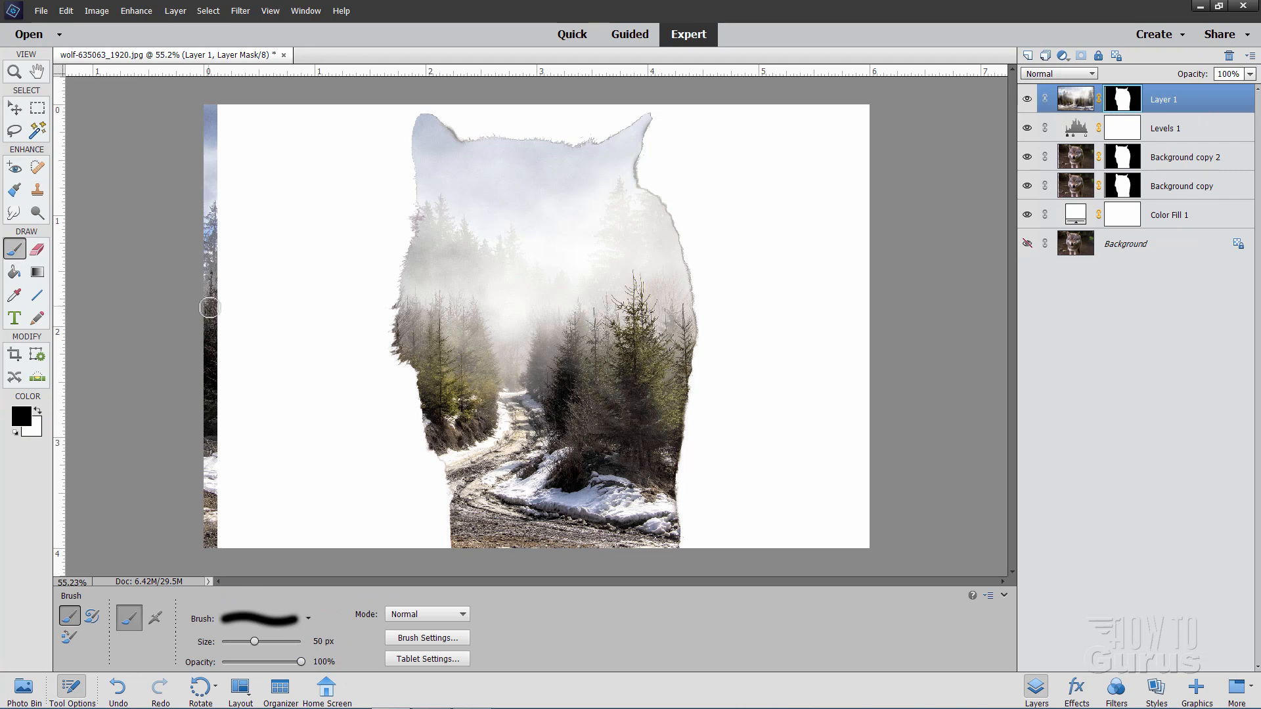
pyautogui.moveTo(213, 241)
pyautogui.mouseDown()
pyautogui.moveTo(214, 298)
pyautogui.moveTo(211, 104)
pyautogui.moveTo(211, 539)
pyautogui.mouseUp()
pyautogui.click(15, 111)
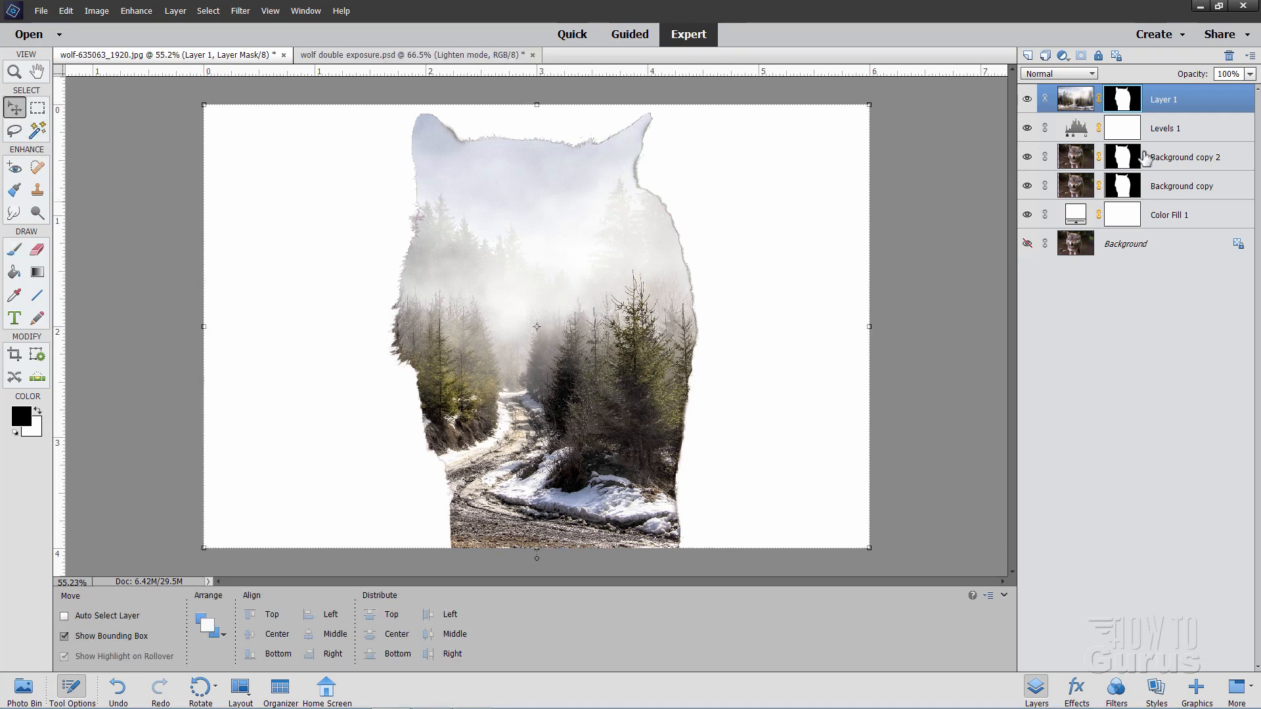
# Unlink the forest photo from its mask and move it right until its left edge lies just outside the wolf silhouette.
pyautogui.click(1098, 100)
pyautogui.click(1070, 104)
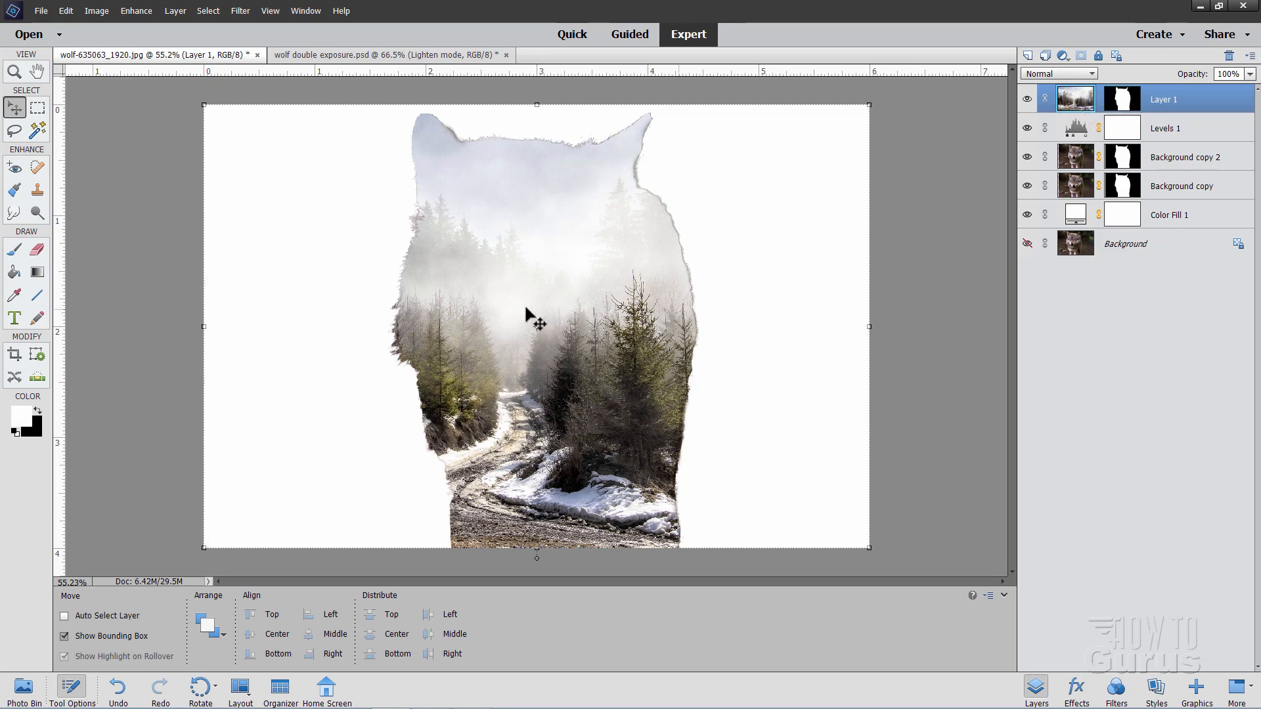
pyautogui.moveTo(467, 393); pyautogui.dragTo(610, 393)
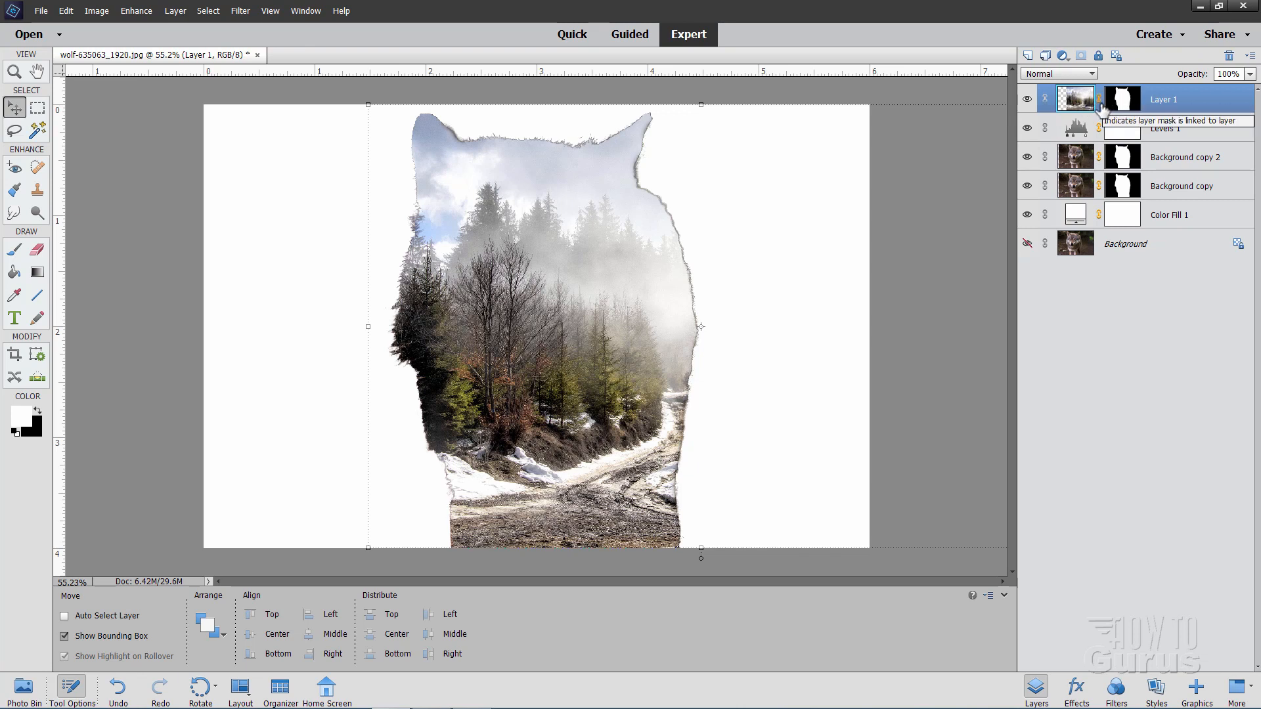
# Set the forest layer to Lighten blending at 75% opacity.
pyautogui.click(1074, 75)
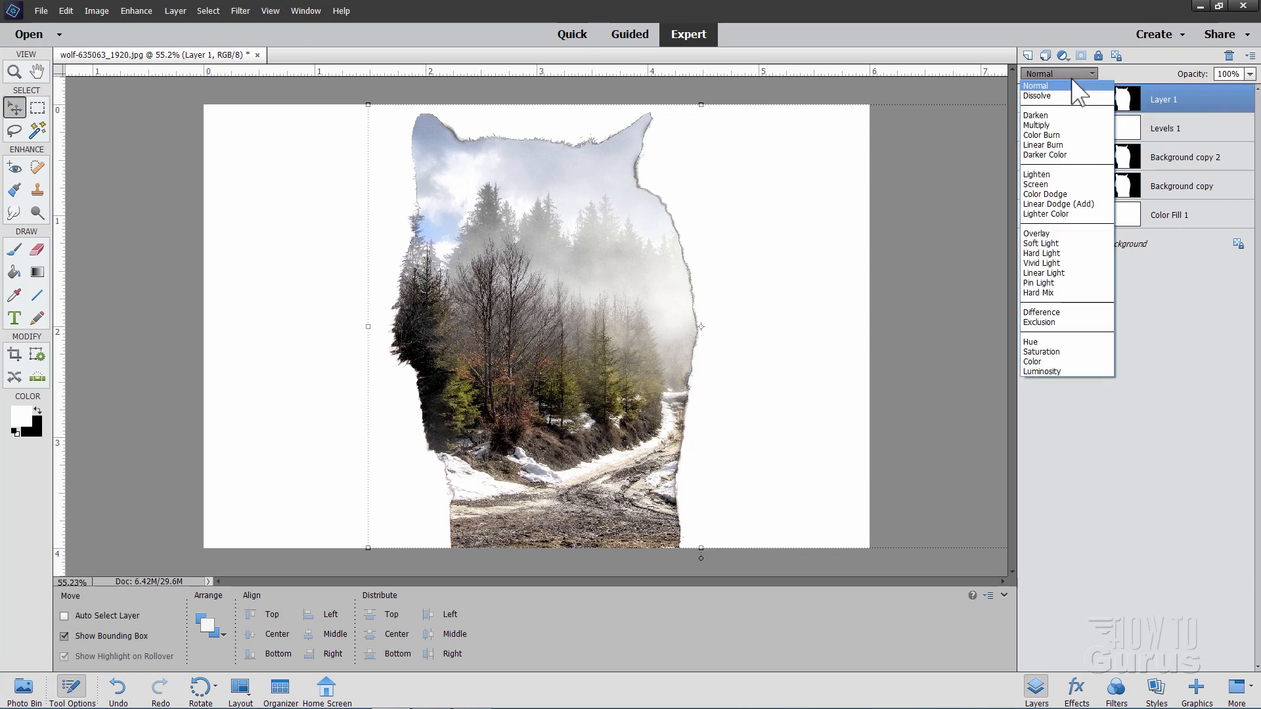
pyautogui.click(1053, 174)
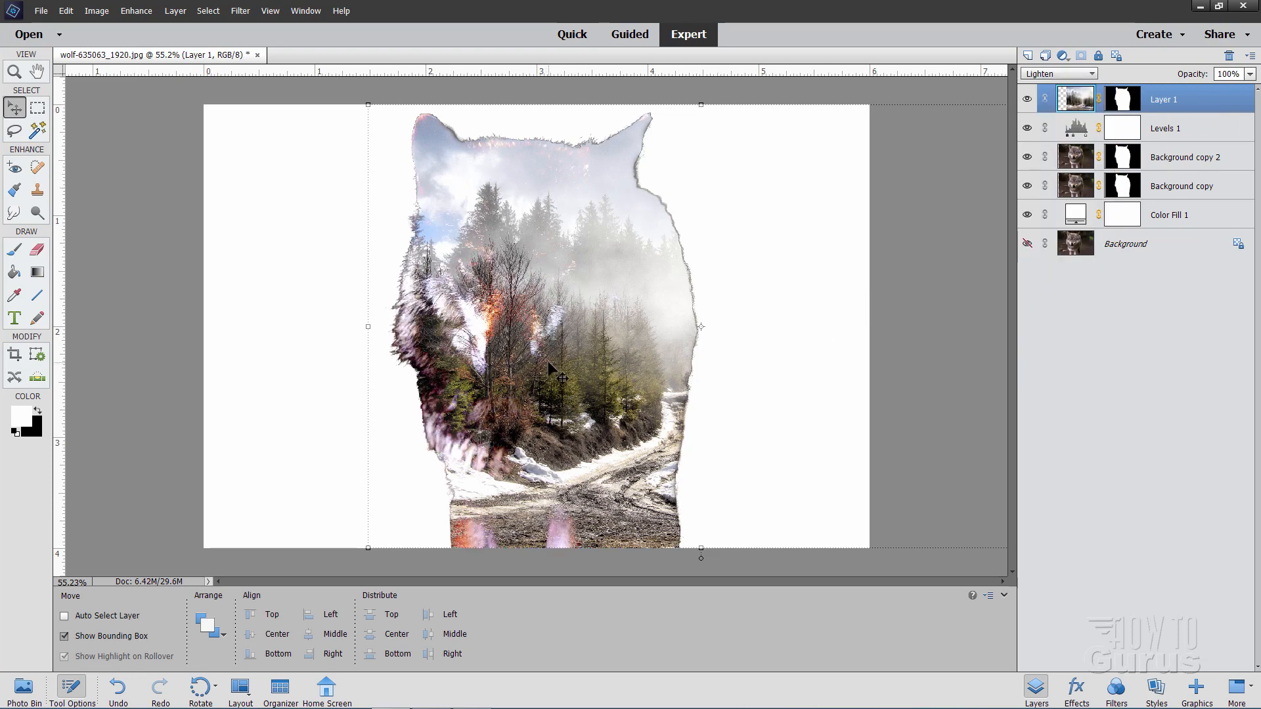
pyautogui.click(1240, 74)
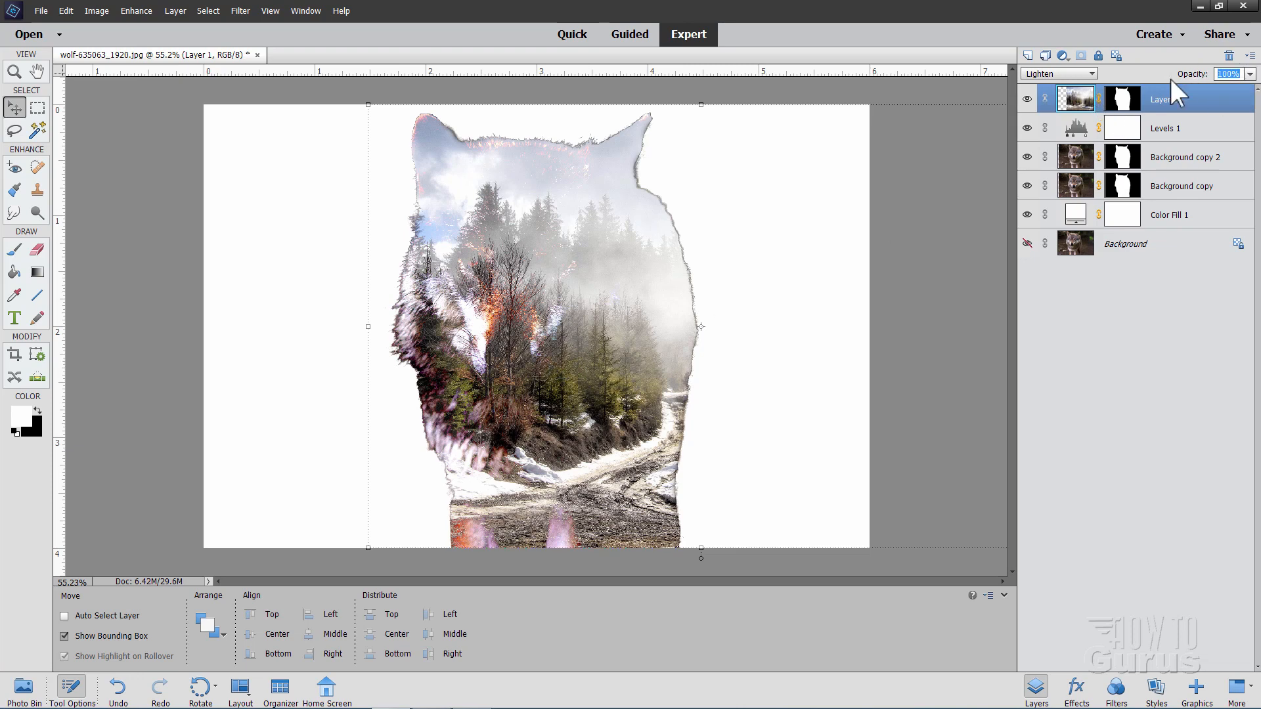
pyautogui.write('75')
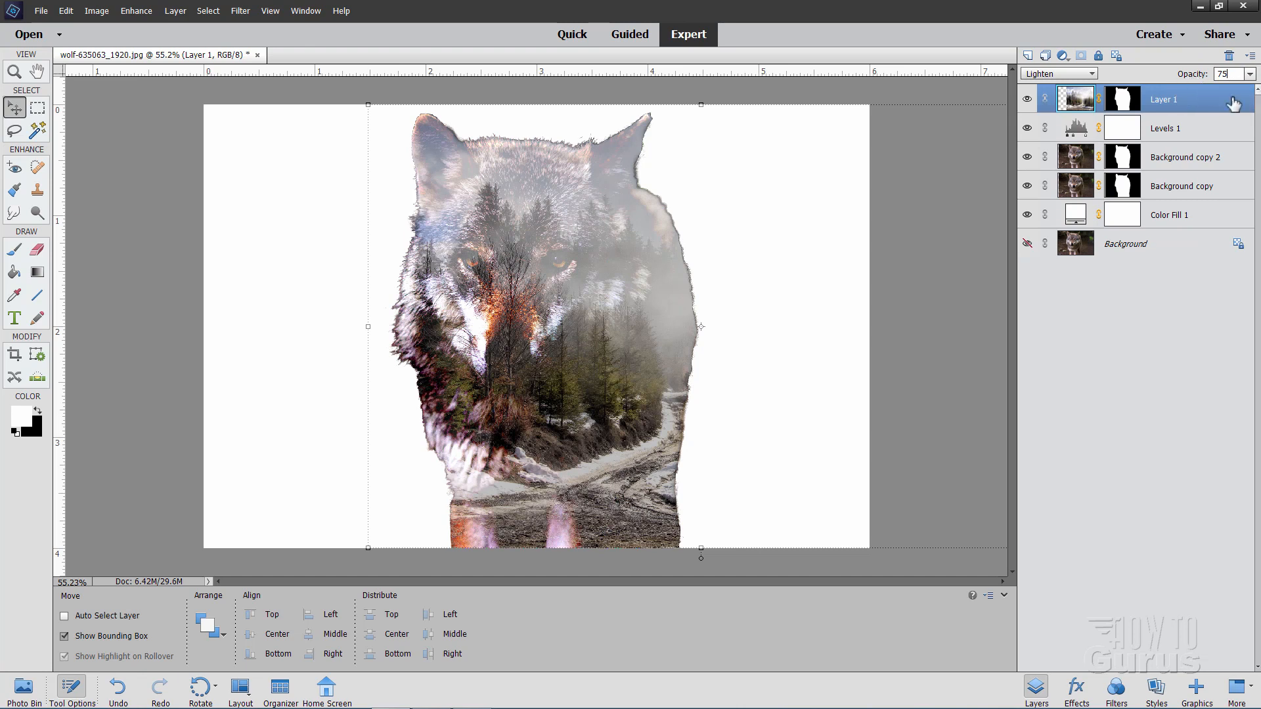
# Duplicate the masked forest layer and set the copy to Screen blending at 100% opacity.
pyautogui.rightClick(1169, 105)
pyautogui.click(1181, 142)
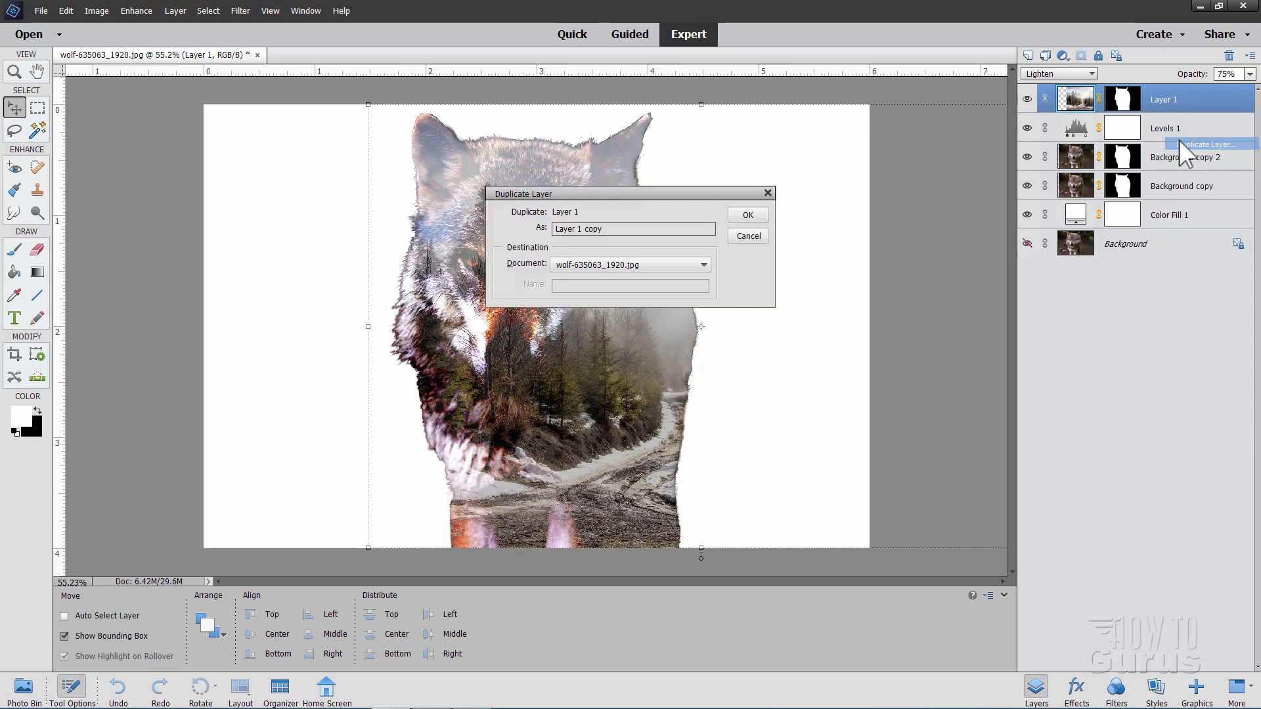
pyautogui.click(754, 217)
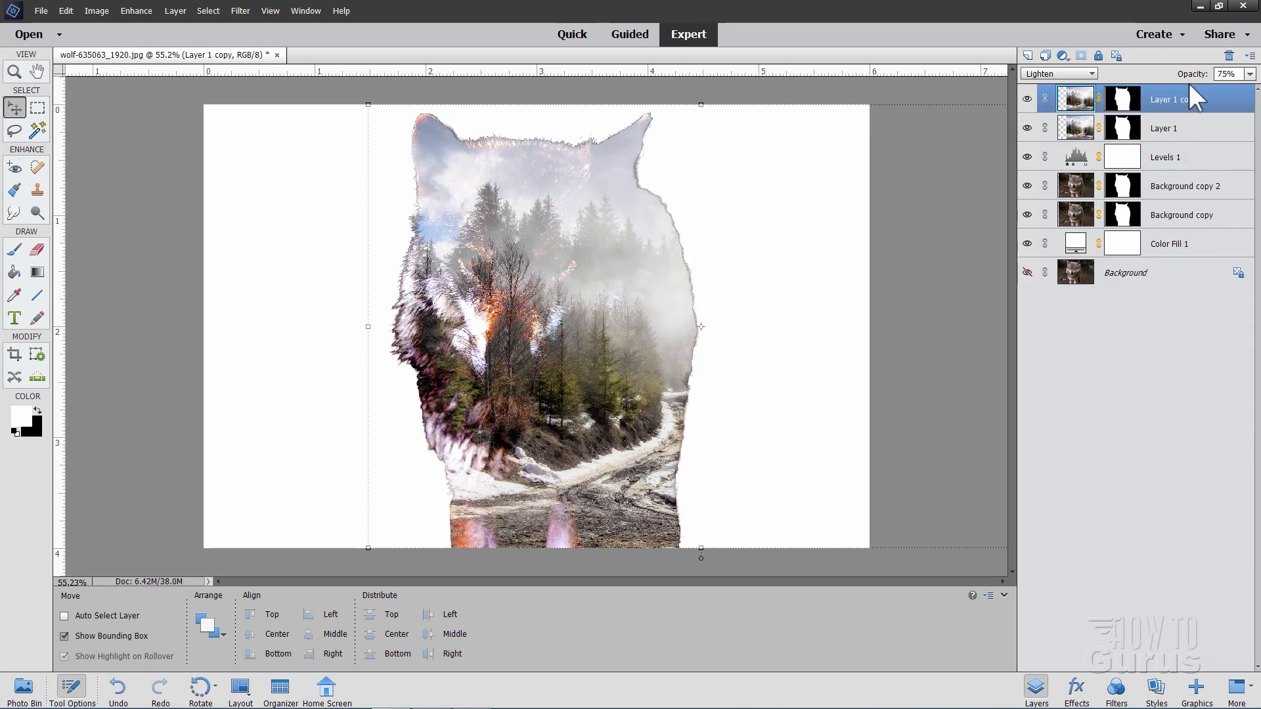
pyautogui.click(1059, 73)
pyautogui.click(1046, 184)
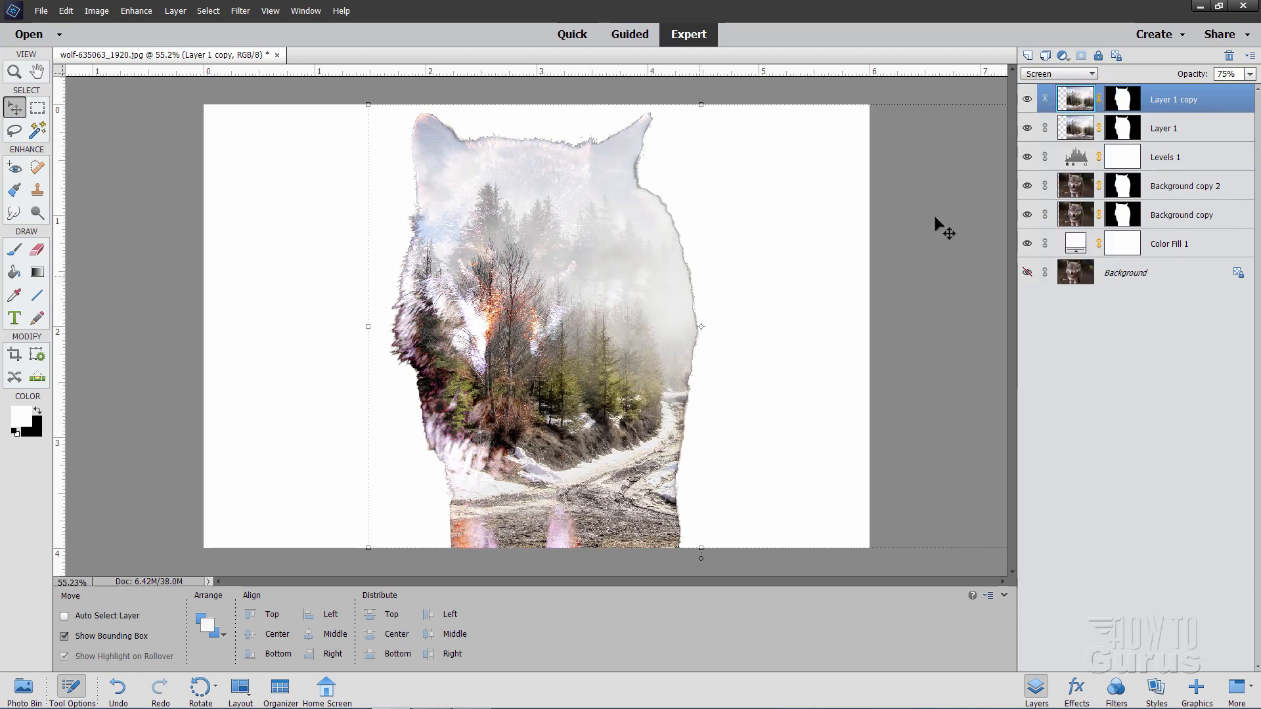
pyautogui.click(1250, 74)
pyautogui.moveTo(1236, 89); pyautogui.dragTo(1253, 88)
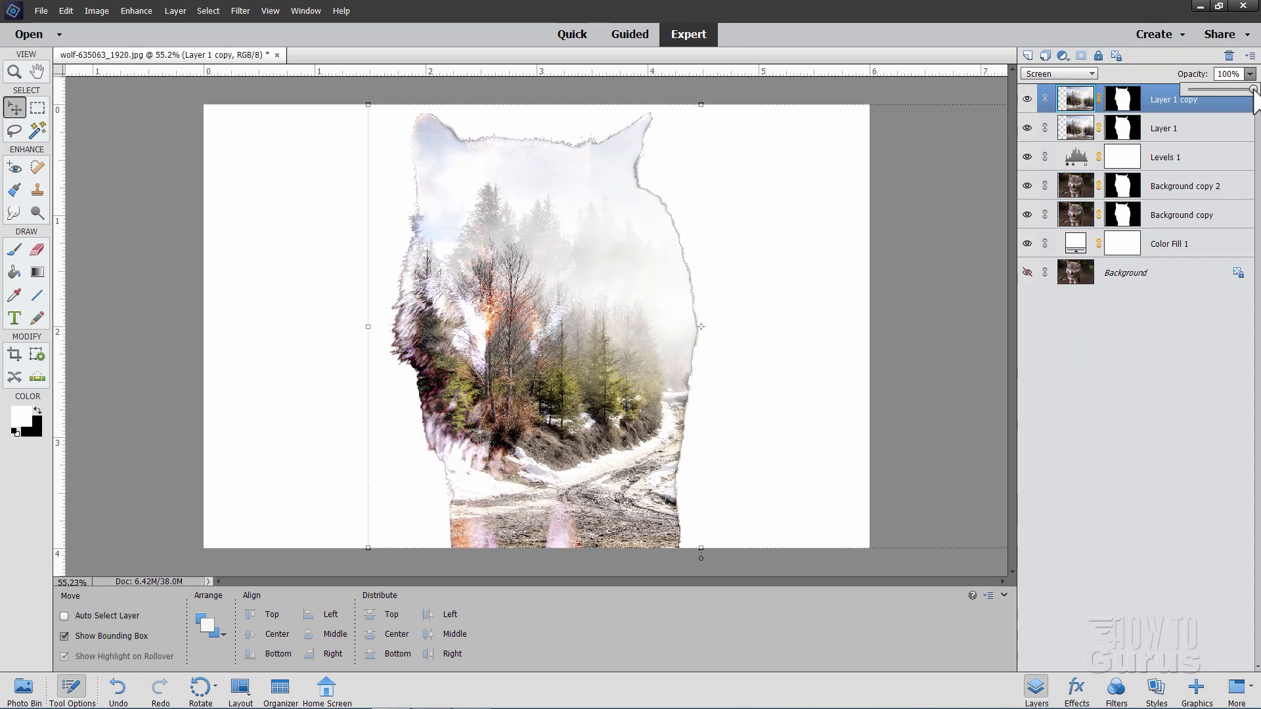
# Apply a Gaussian Blur with a 3.0 pixel radius to the duplicated forest image, comparing the preview on and off.
pyautogui.click(1070, 134)
pyautogui.click(1075, 102)
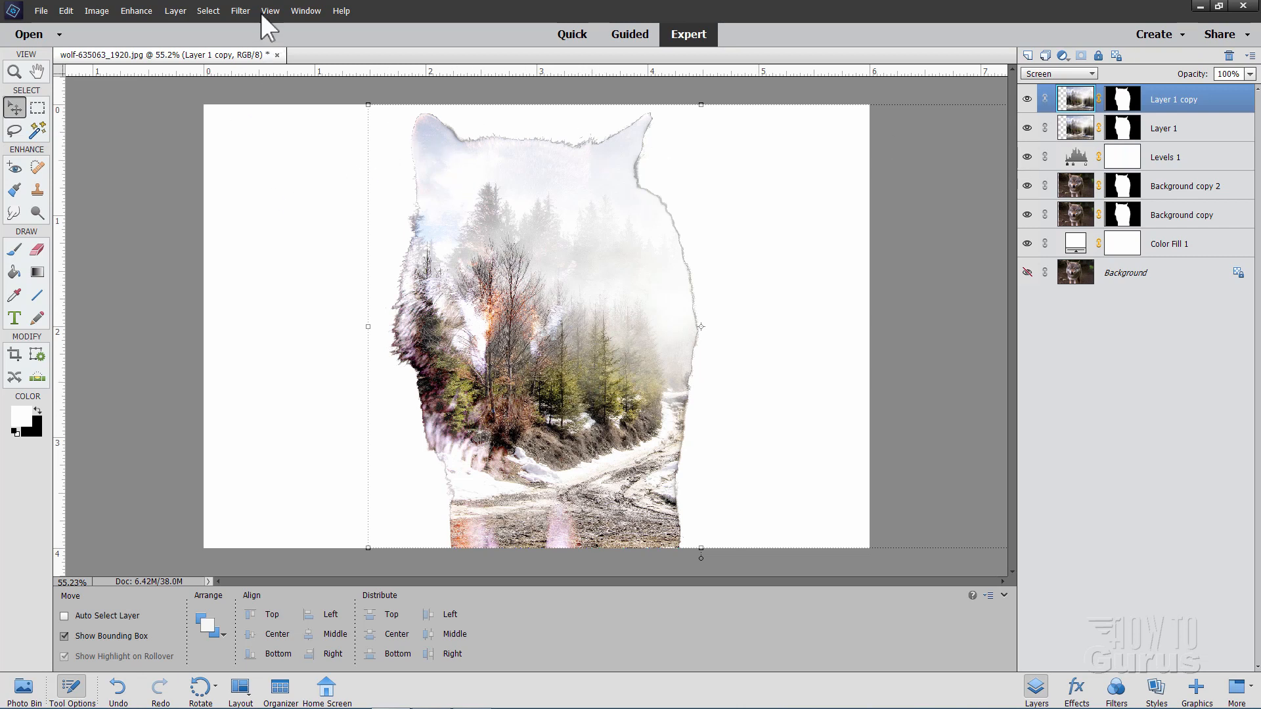
pyautogui.click(242, 11)
pyautogui.moveTo(315, 100)
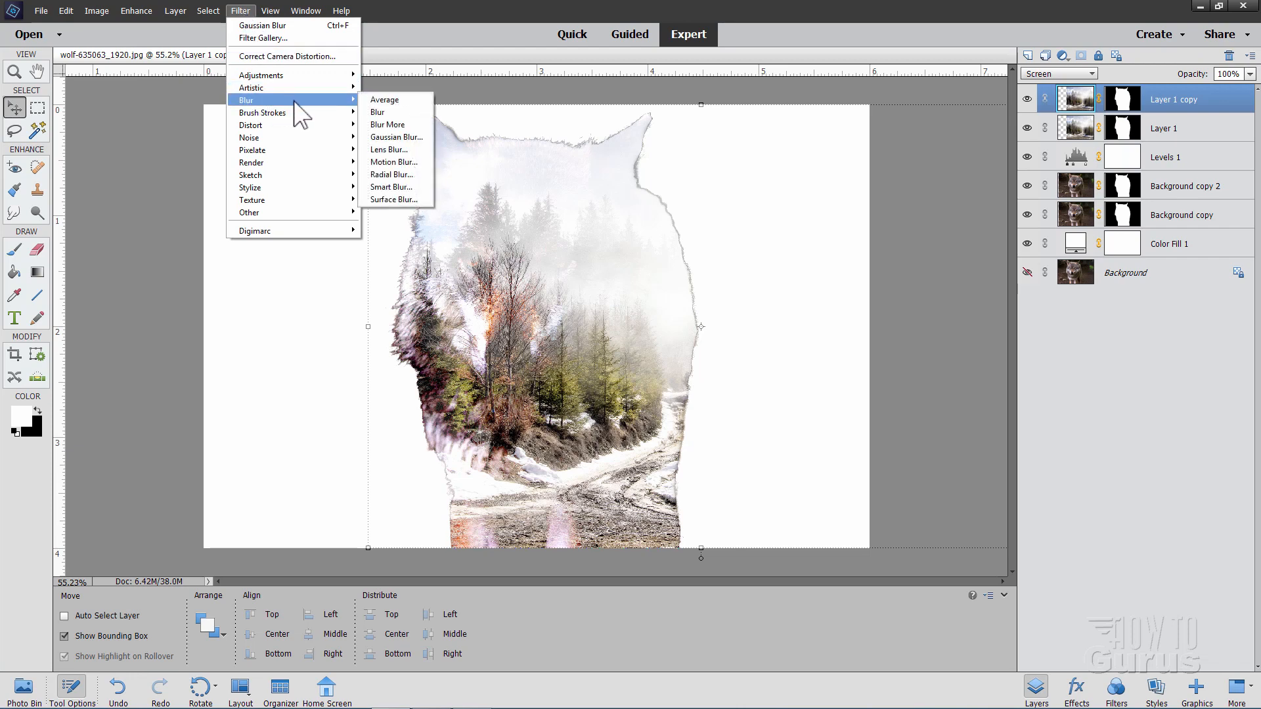
pyautogui.click(391, 137)
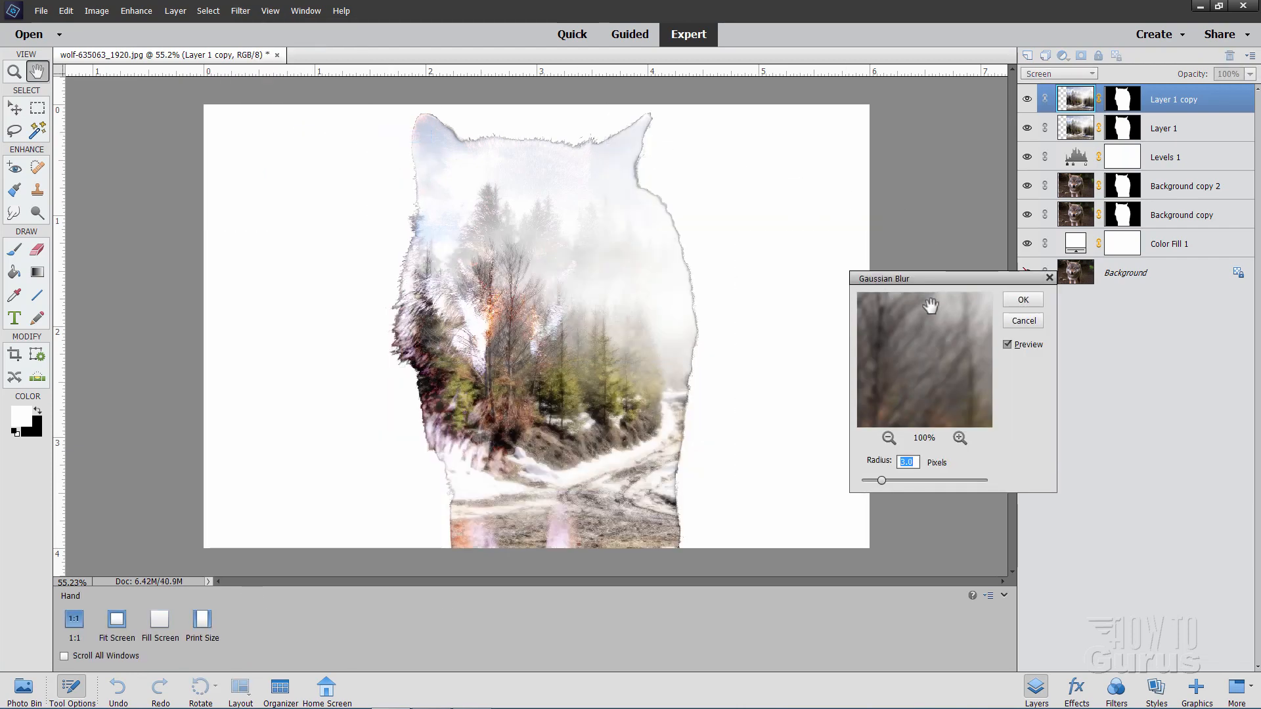
pyautogui.click(915, 462)
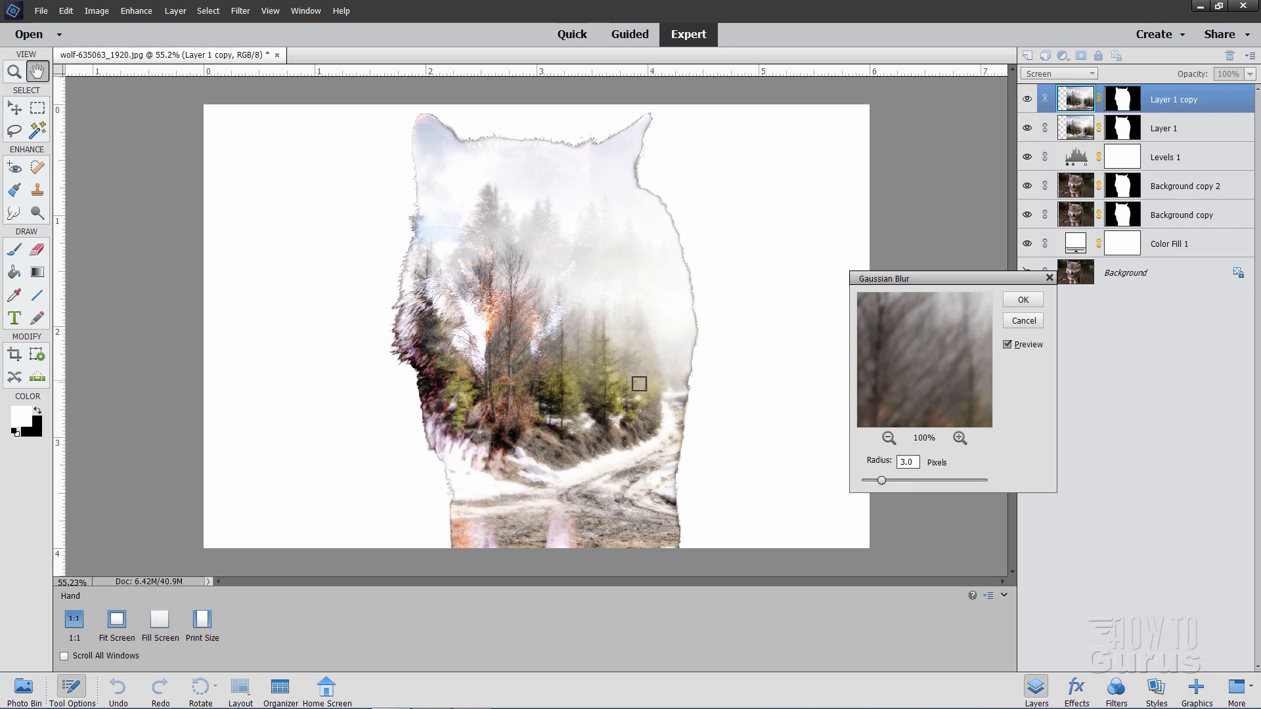
pyautogui.click(1008, 345)
pyautogui.click(1007, 344)
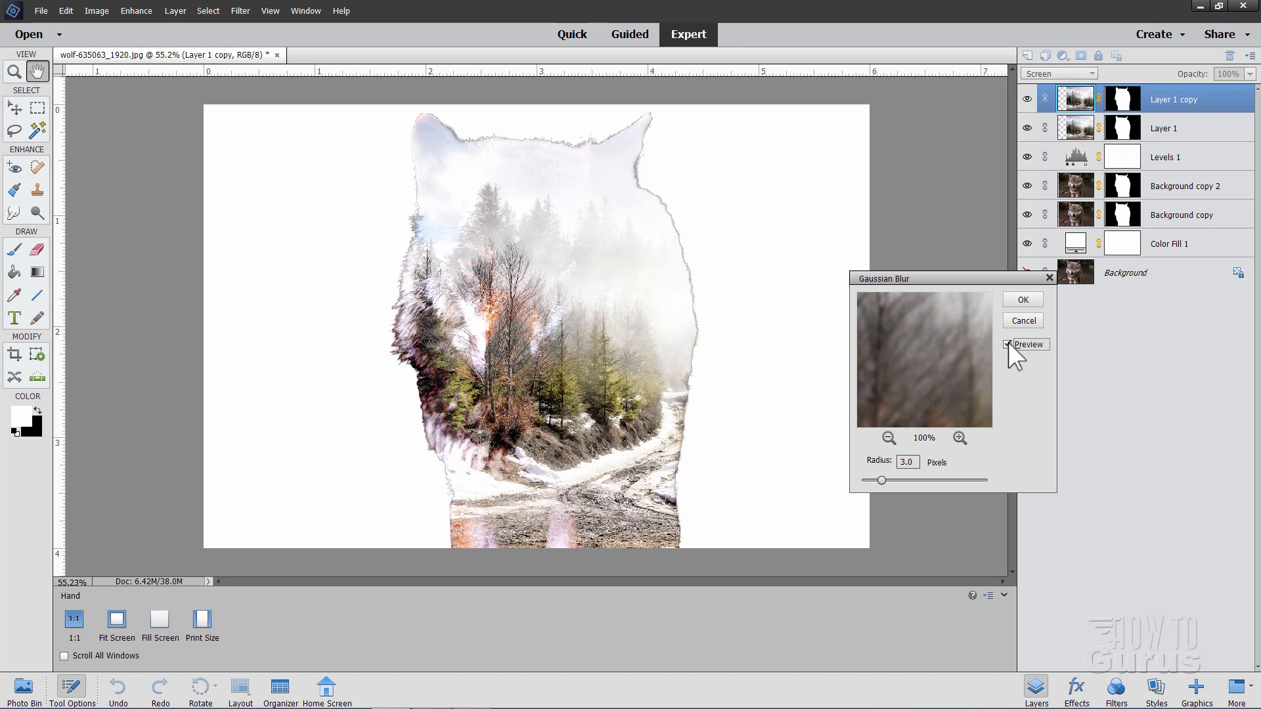
pyautogui.click(1007, 343)
pyautogui.click(1022, 299)
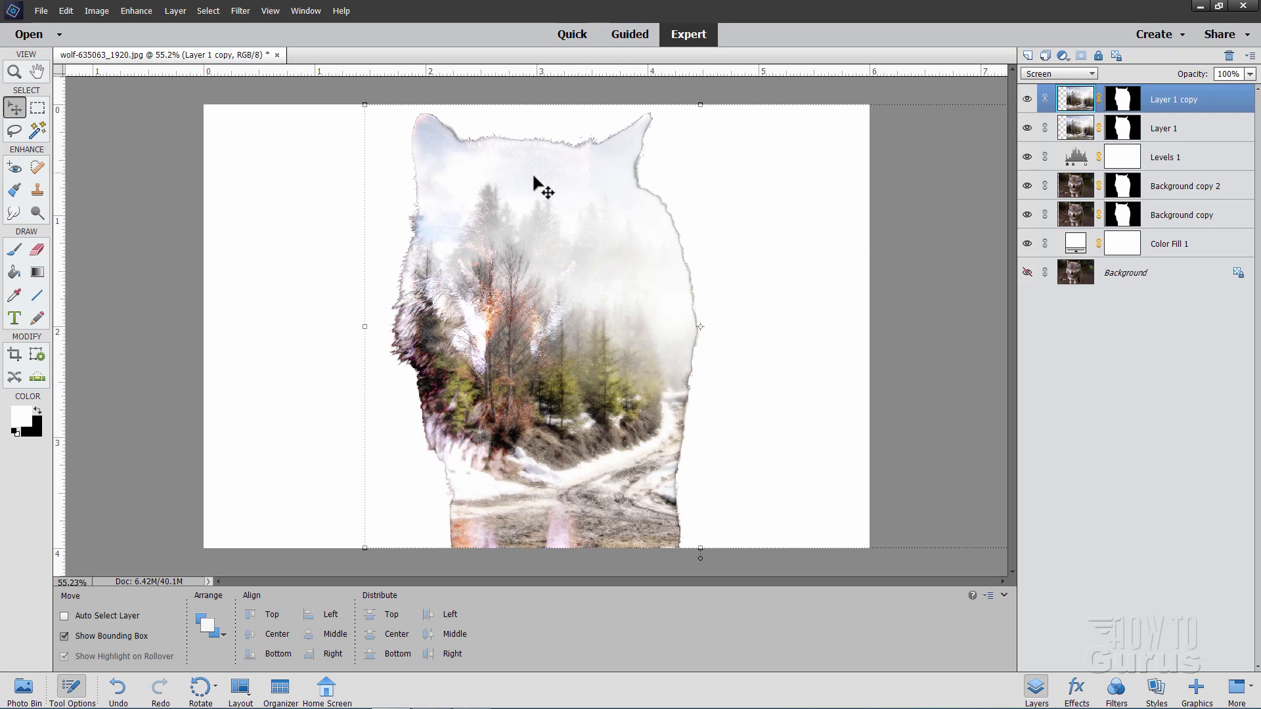
# Add a Levels adjustment layer above the duplicated forest layer.
pyautogui.click(175, 10)
pyautogui.moveTo(195, 112)
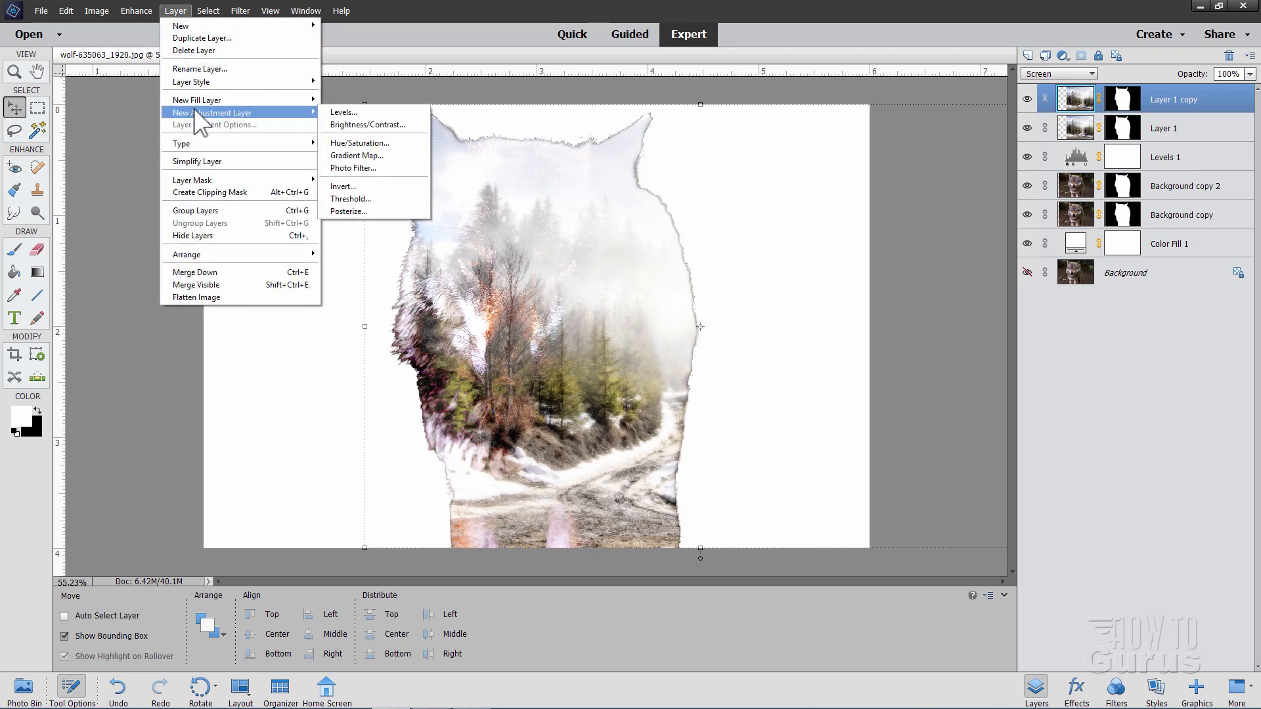
pyautogui.click(340, 113)
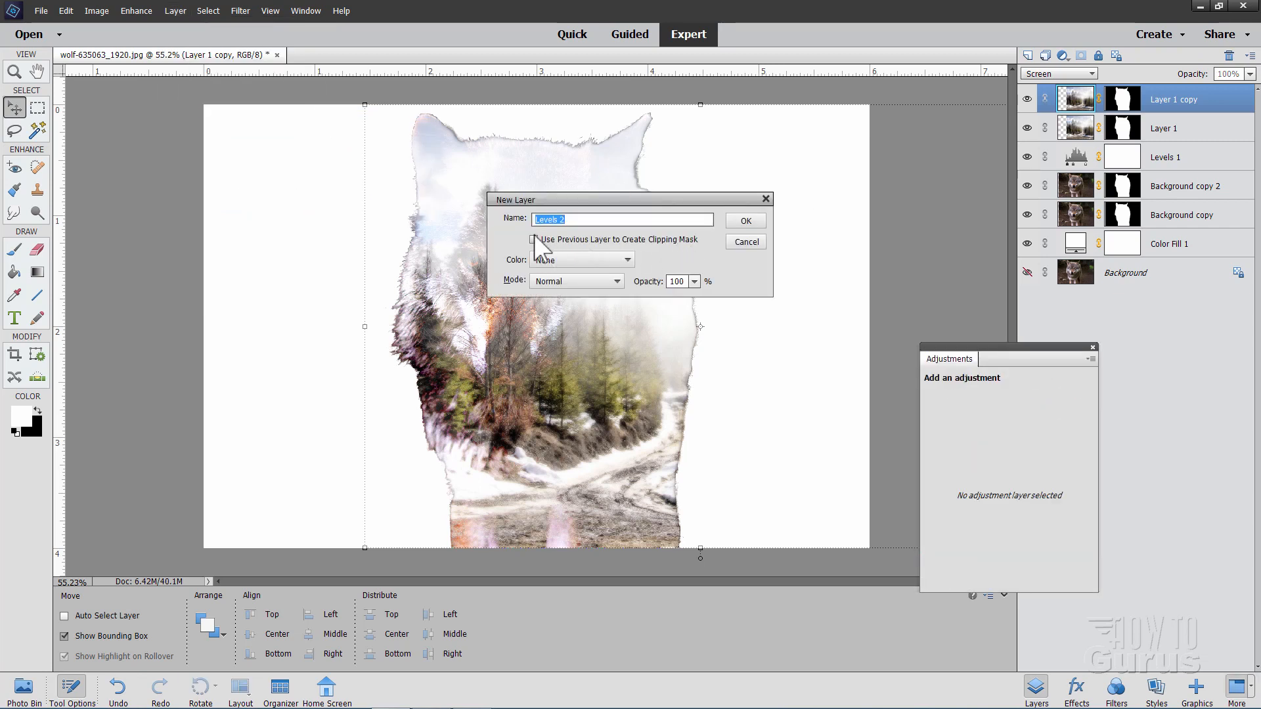
pyautogui.click(746, 221)
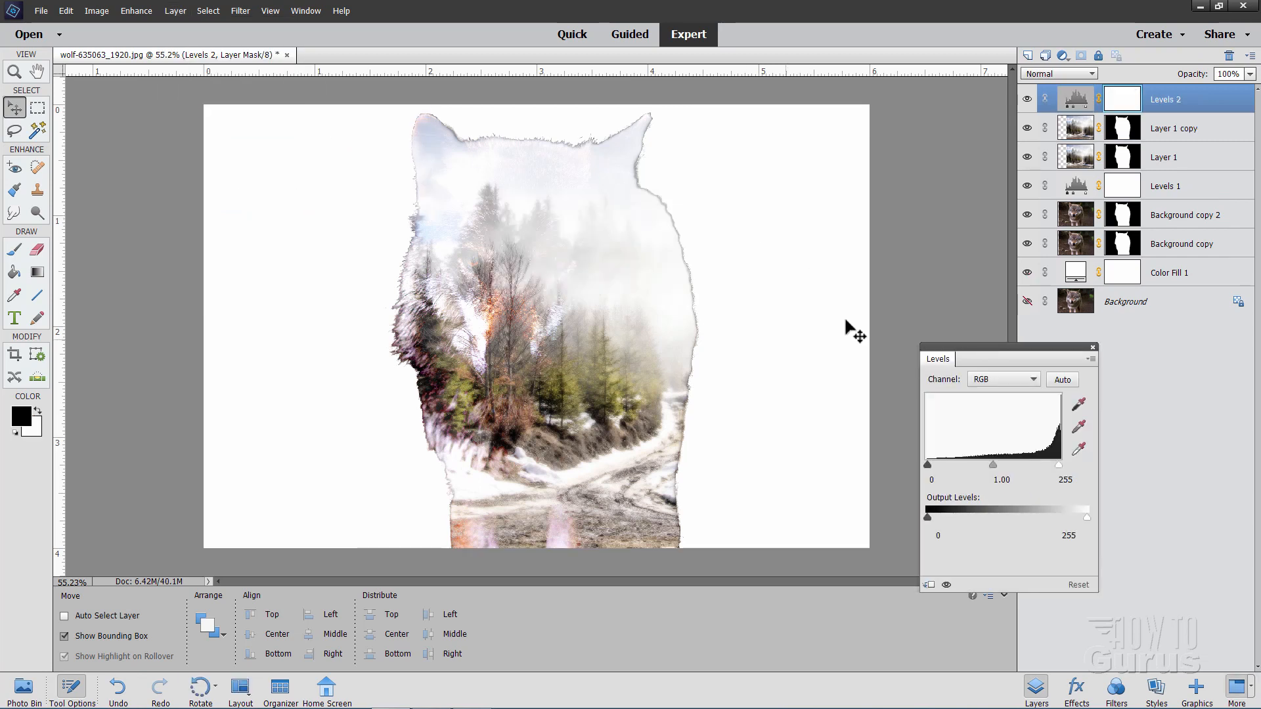
# Set the Levels 2 input values to 40 for shadows and 0.85 for midtones and close the settings.
pyautogui.moveTo(929, 465); pyautogui.dragTo(943, 468)
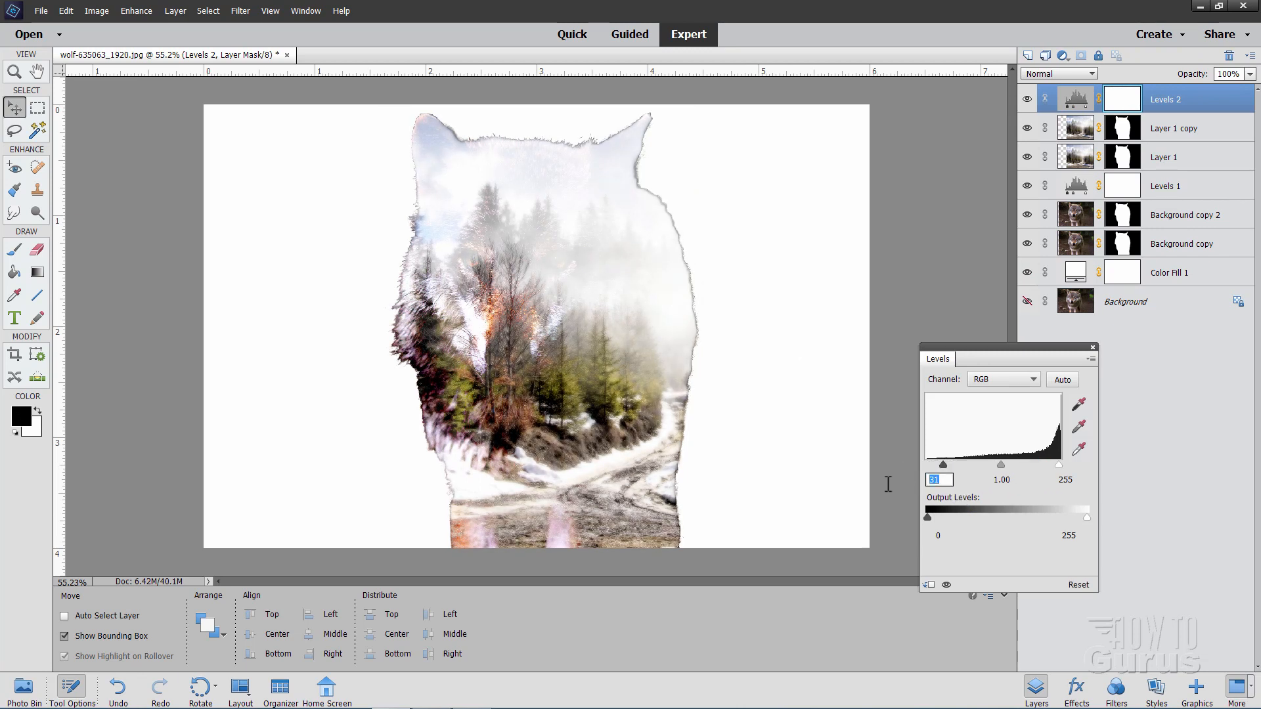
pyautogui.write('40')
pyautogui.moveTo(1009, 464); pyautogui.dragTo(958, 478)
pyautogui.click(1016, 480)
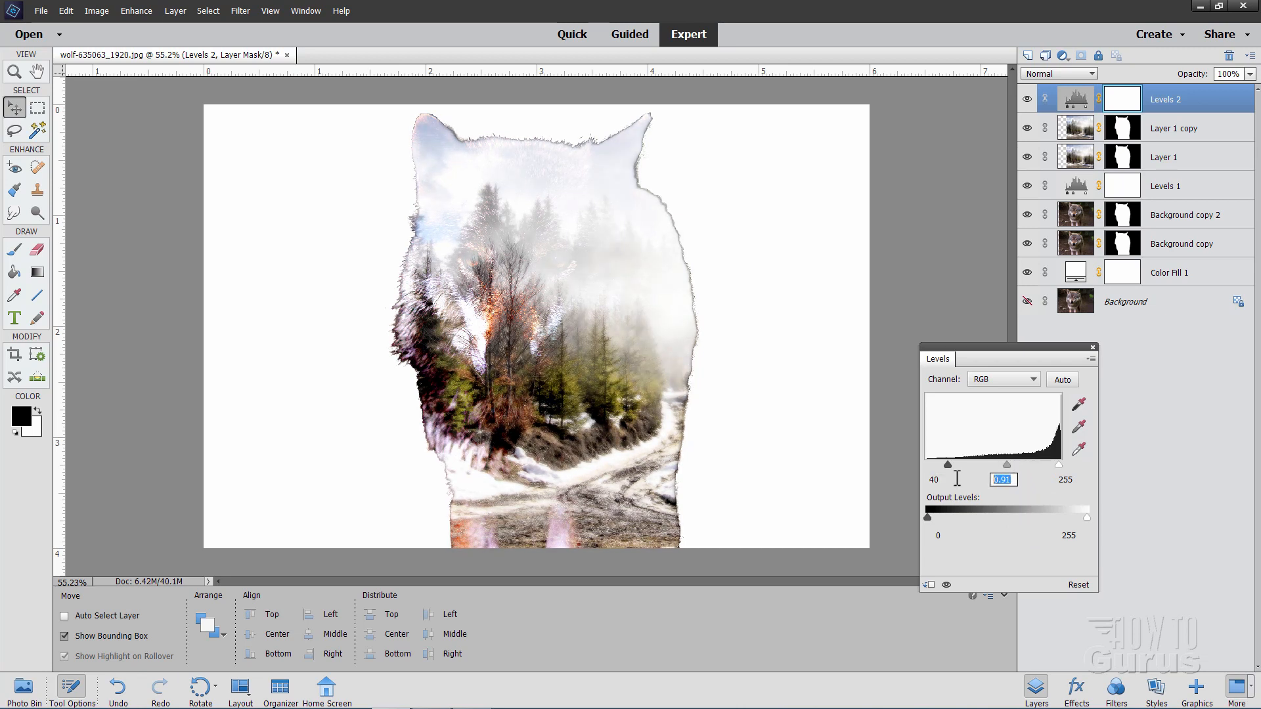
pyautogui.write('.85')
pyautogui.click(1093, 347)
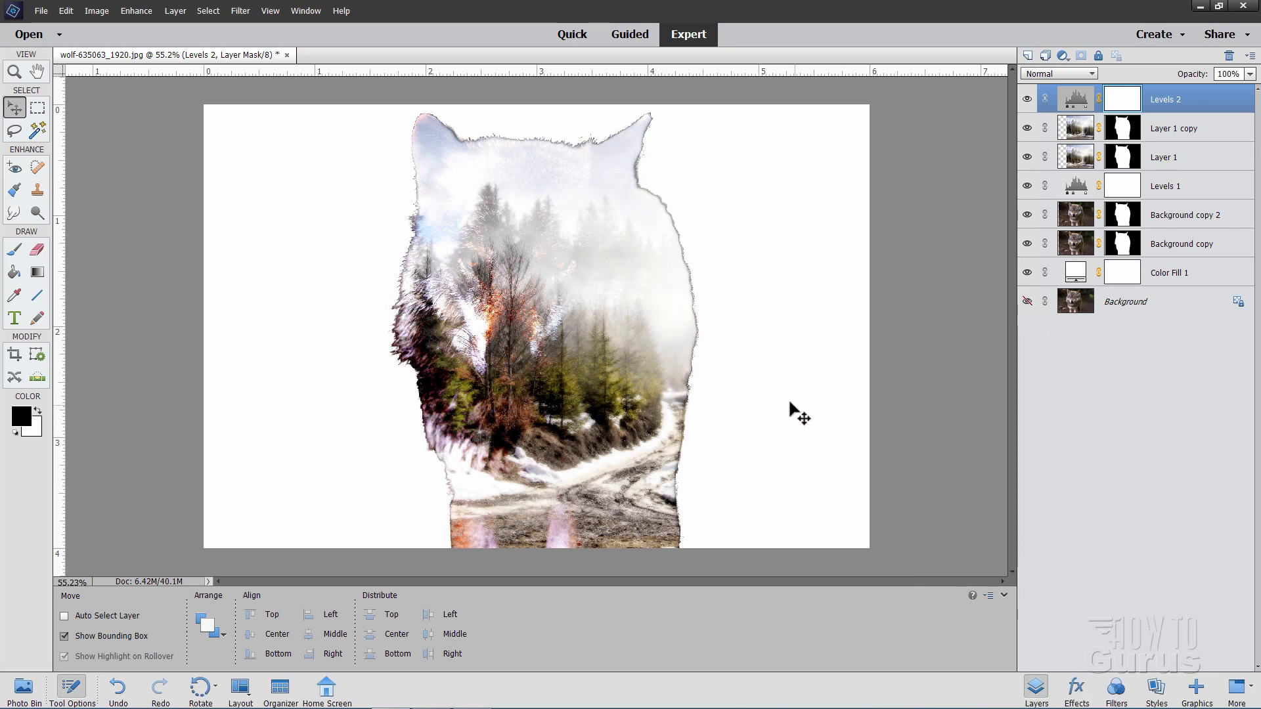
# Add a Hue/Saturation adjustment layer above the Levels 2 layer.
pyautogui.click(1168, 134)
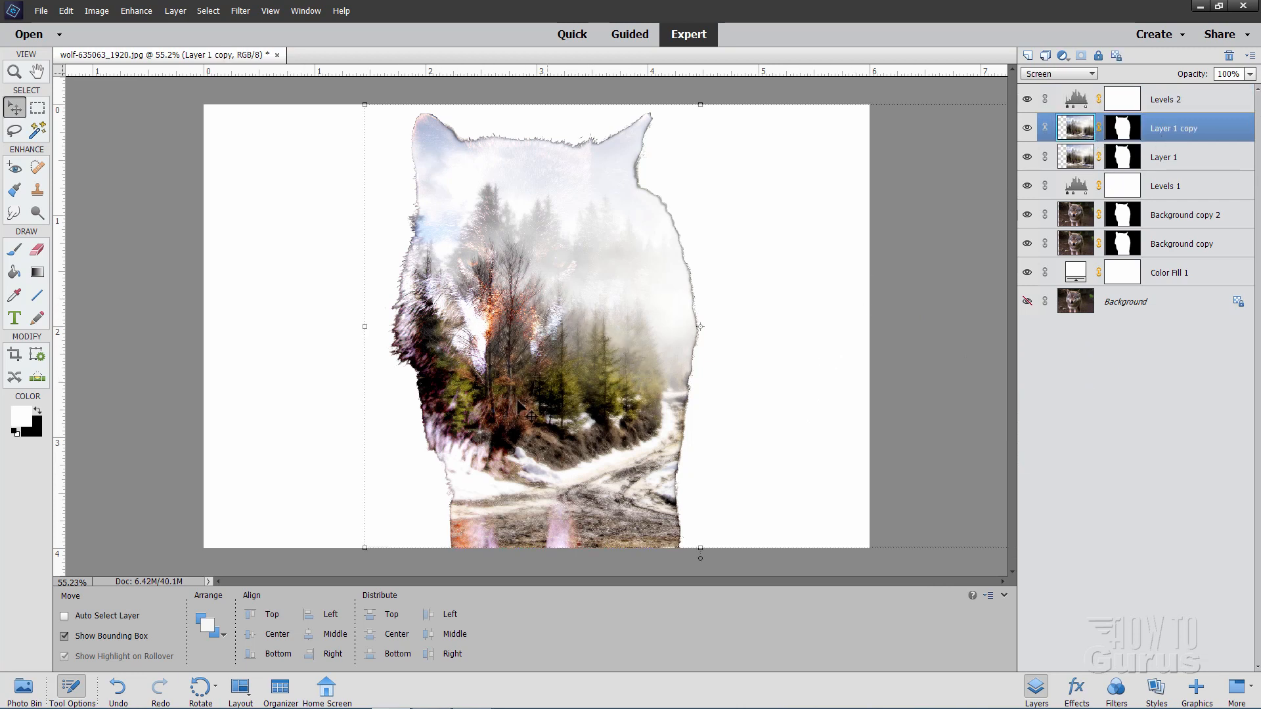
pyautogui.click(1182, 100)
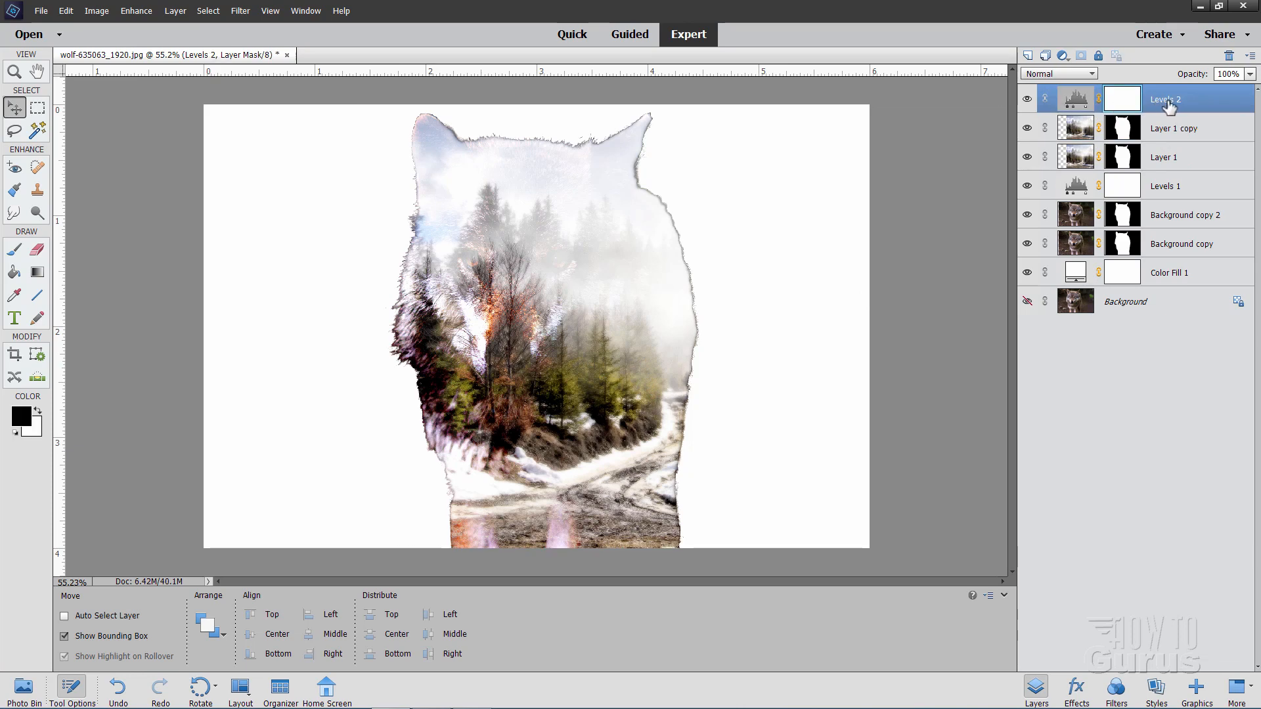
pyautogui.click(174, 10)
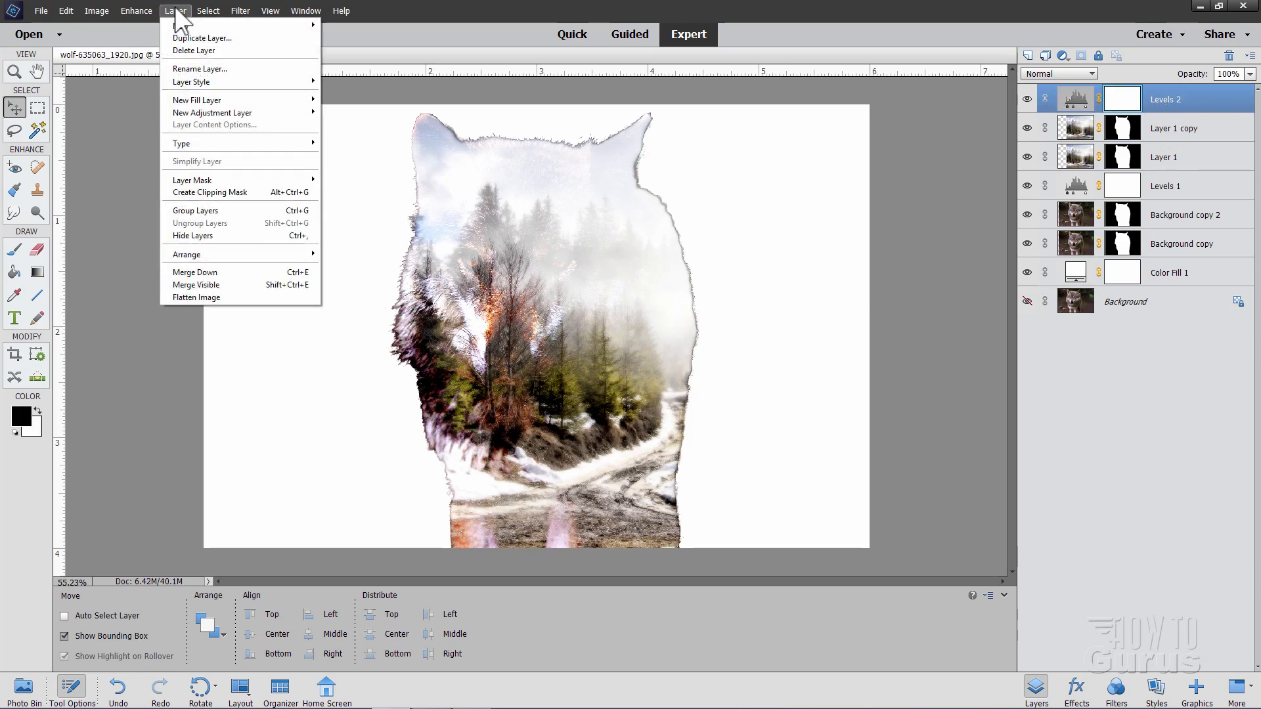
pyautogui.moveTo(200, 115)
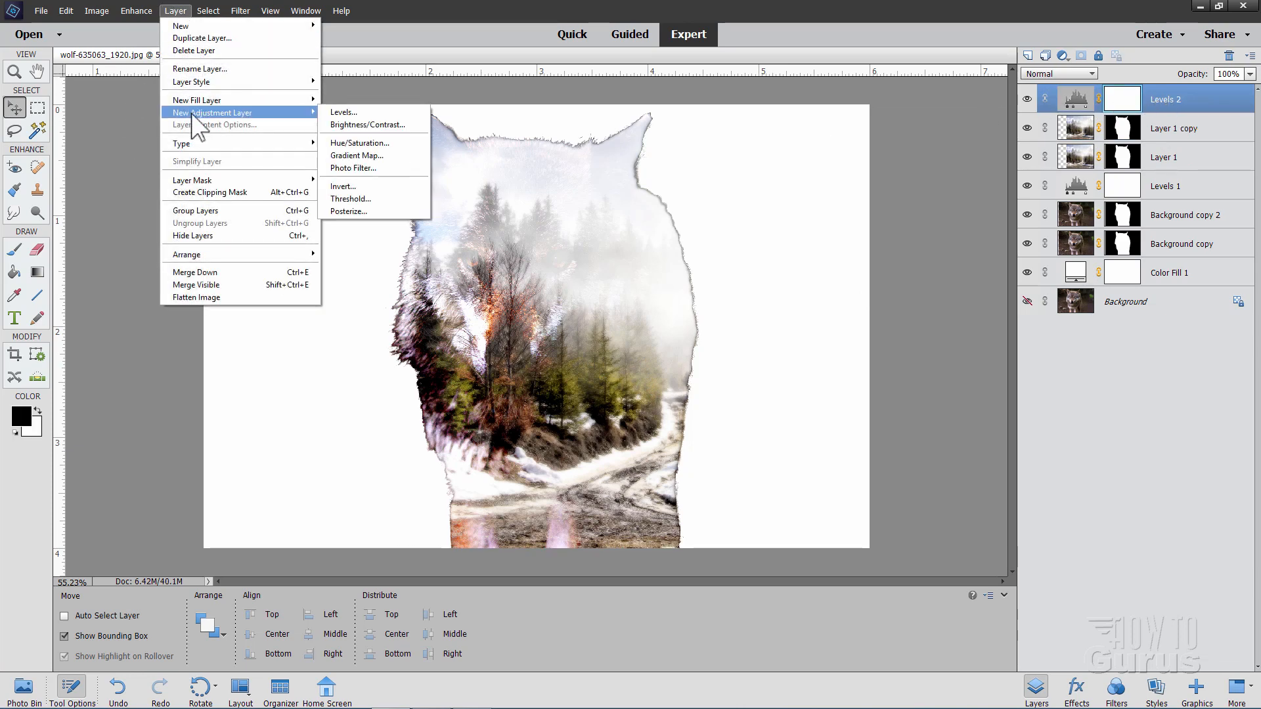
pyautogui.click(359, 143)
pyautogui.click(745, 222)
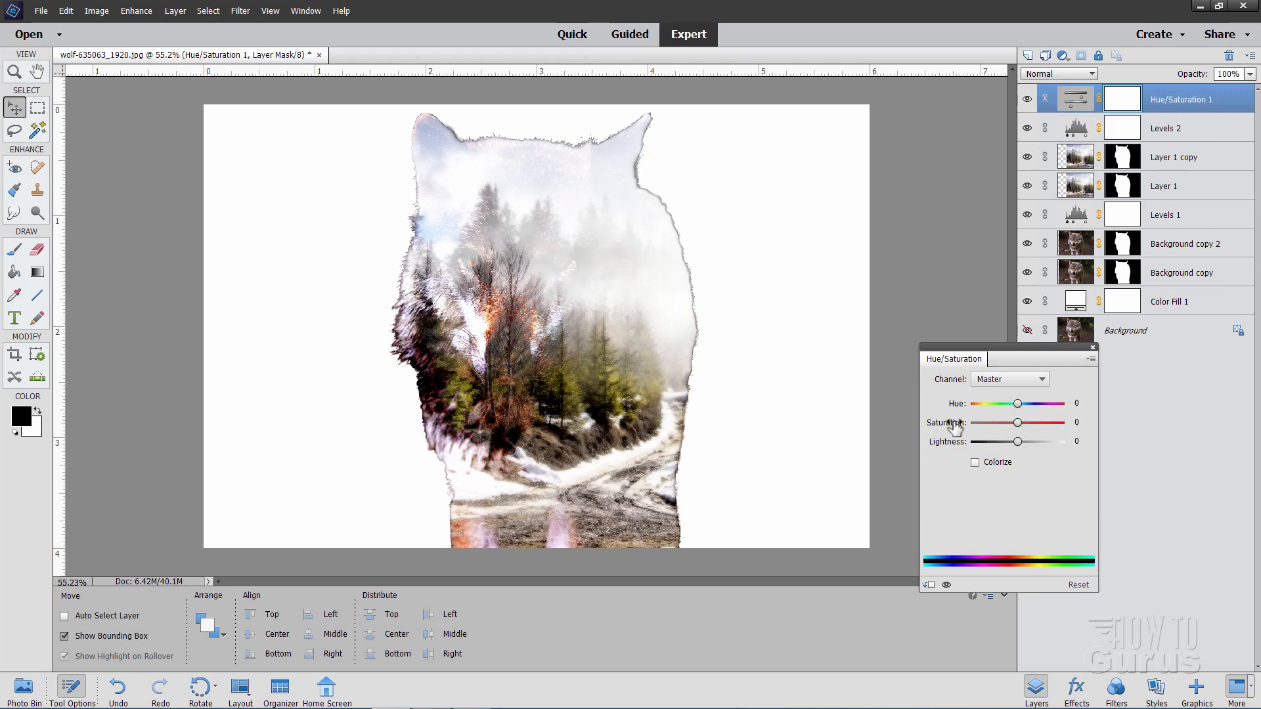
# Set the saturation of the Hue/Saturation 1 adjustment layer to -30 and close its settings.
pyautogui.moveTo(1009, 422); pyautogui.dragTo(1006, 421)
pyautogui.doubleClick(1089, 424)
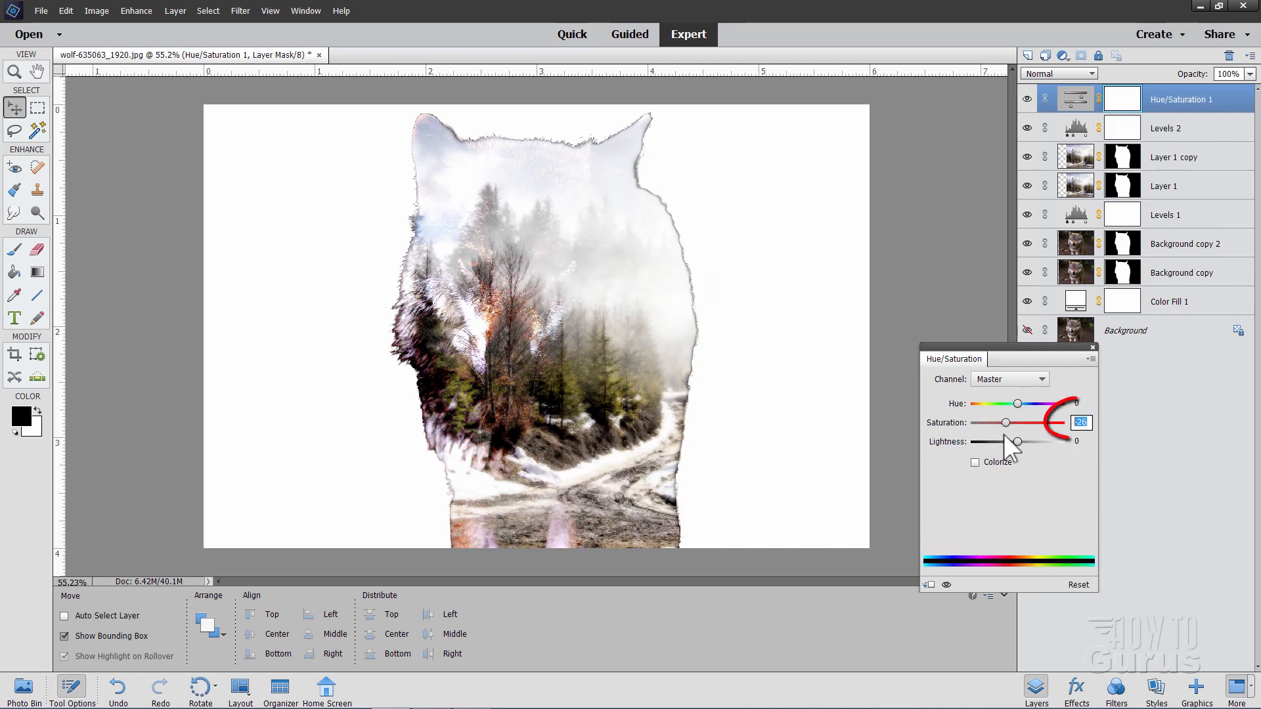
pyautogui.write('-30')
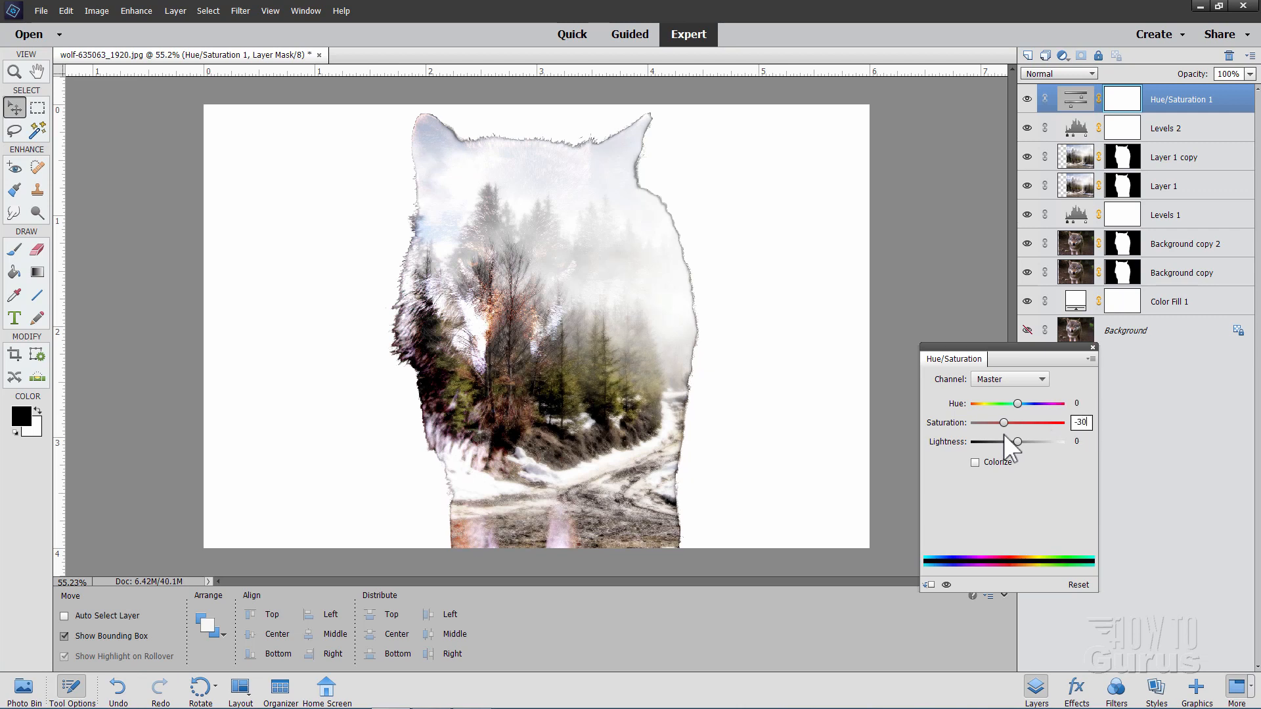
pyautogui.click(1093, 347)
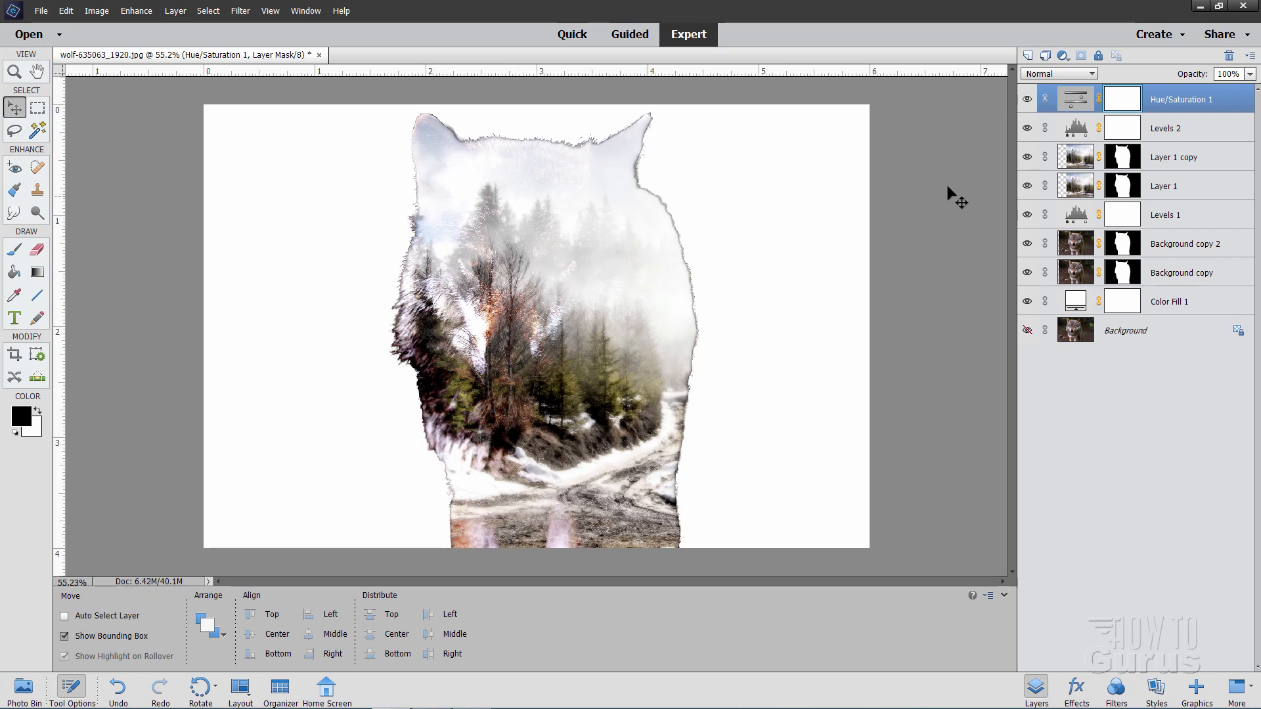
# Duplicate the Background copy wolf layer and move the duplicate to the top of the layer stack.
pyautogui.click(1094, 275)
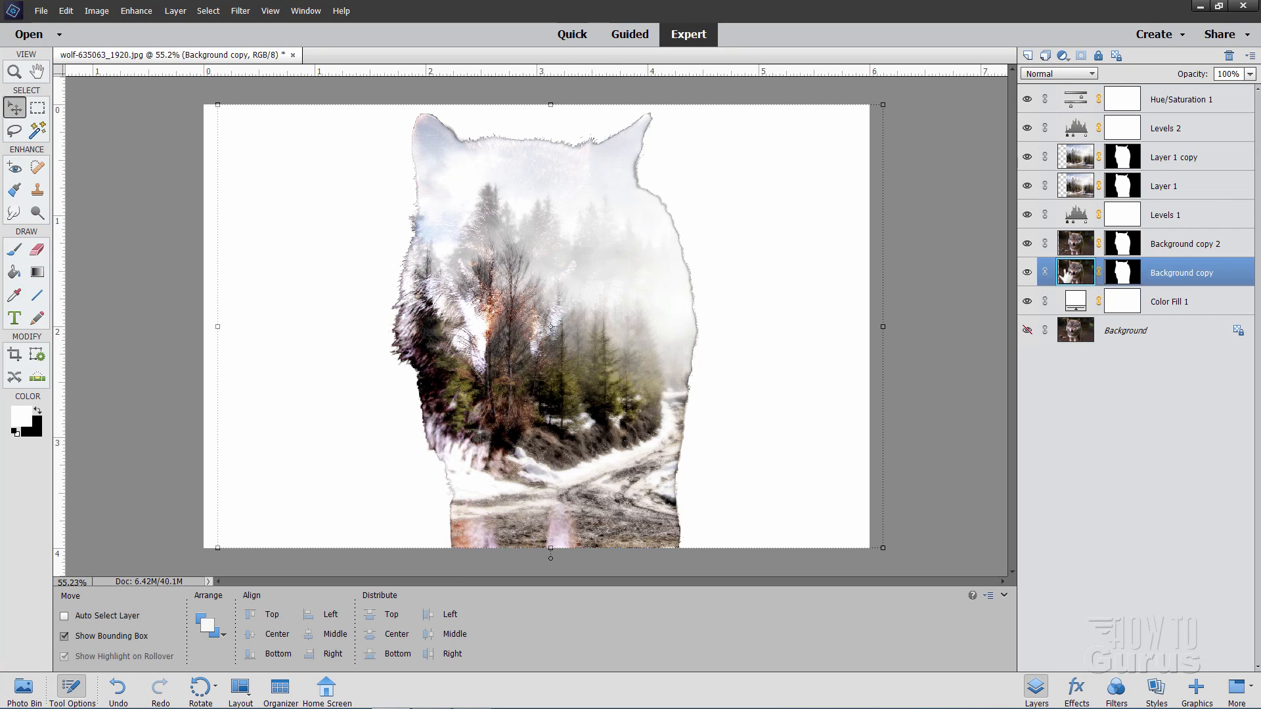
pyautogui.rightClick(1172, 279)
pyautogui.click(1184, 319)
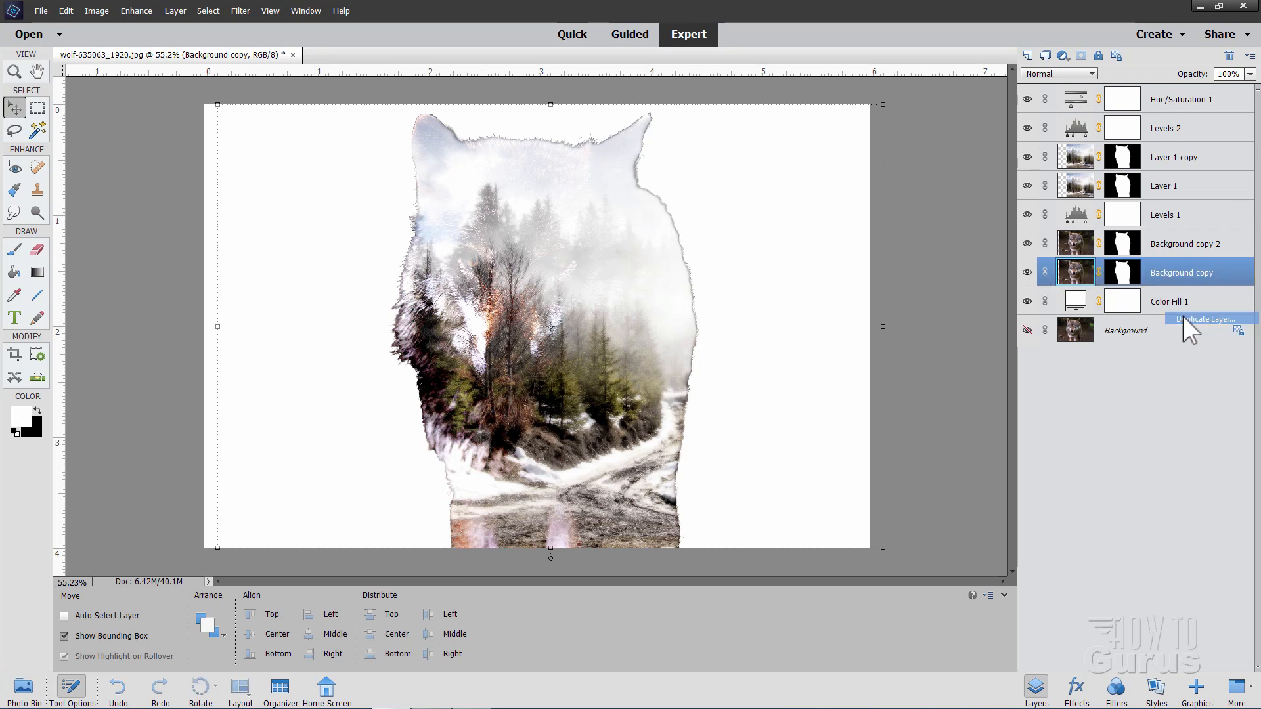
pyautogui.click(755, 211)
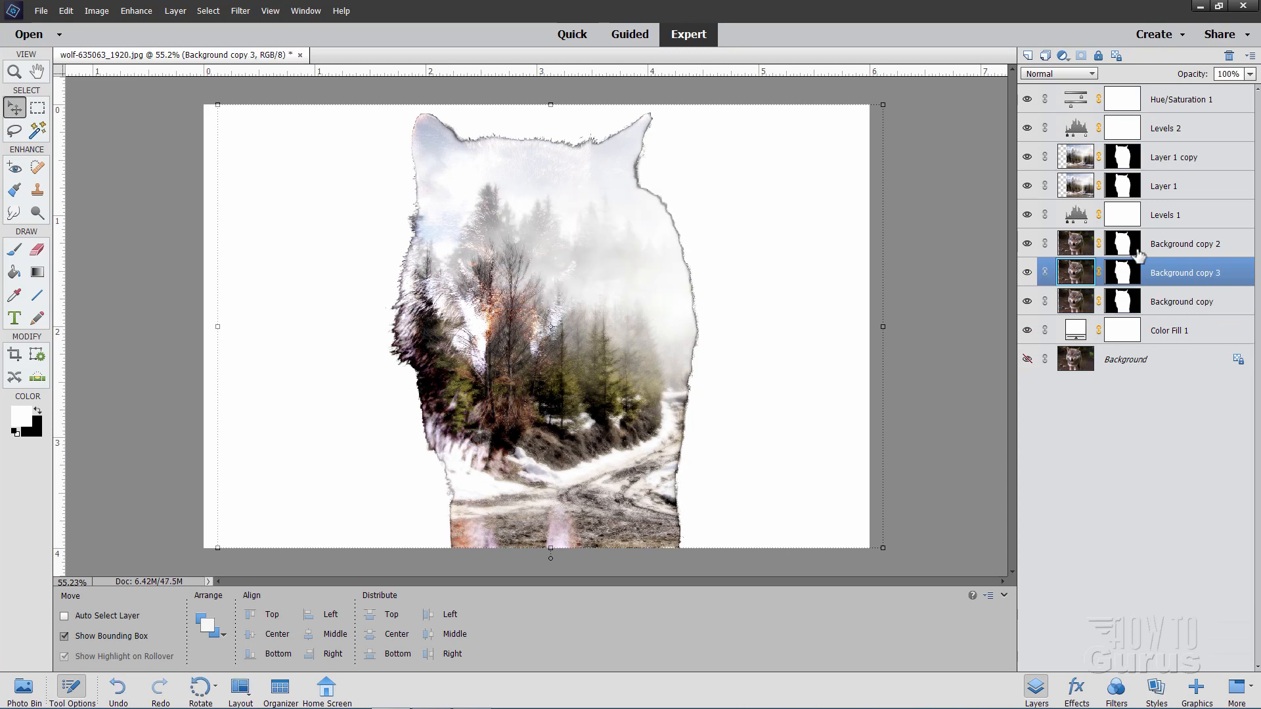
pyautogui.moveTo(1169, 273); pyautogui.dragTo(1139, 97)
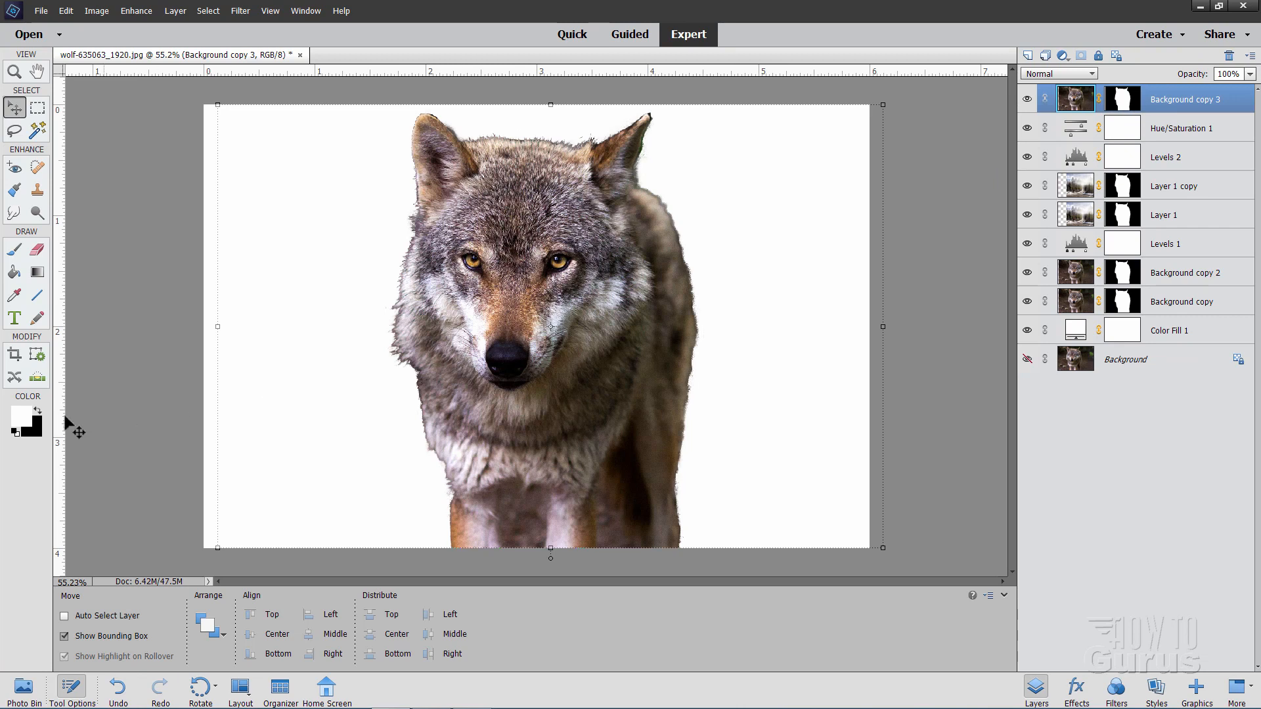
# Paint the top wolf layer's mask fully black with a 150 px brush at 100% opacity to hide the whole wolf.
pyautogui.click(38, 411)
pyautogui.click(13, 249)
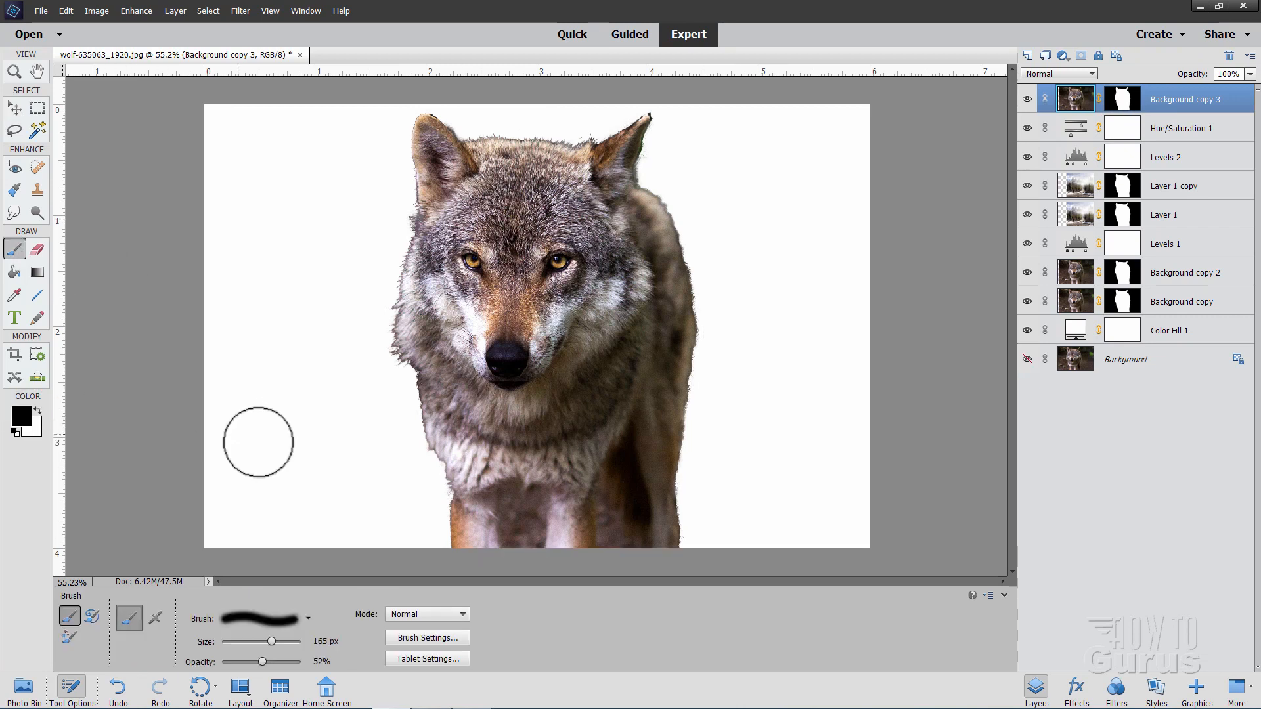
pyautogui.click(270, 641)
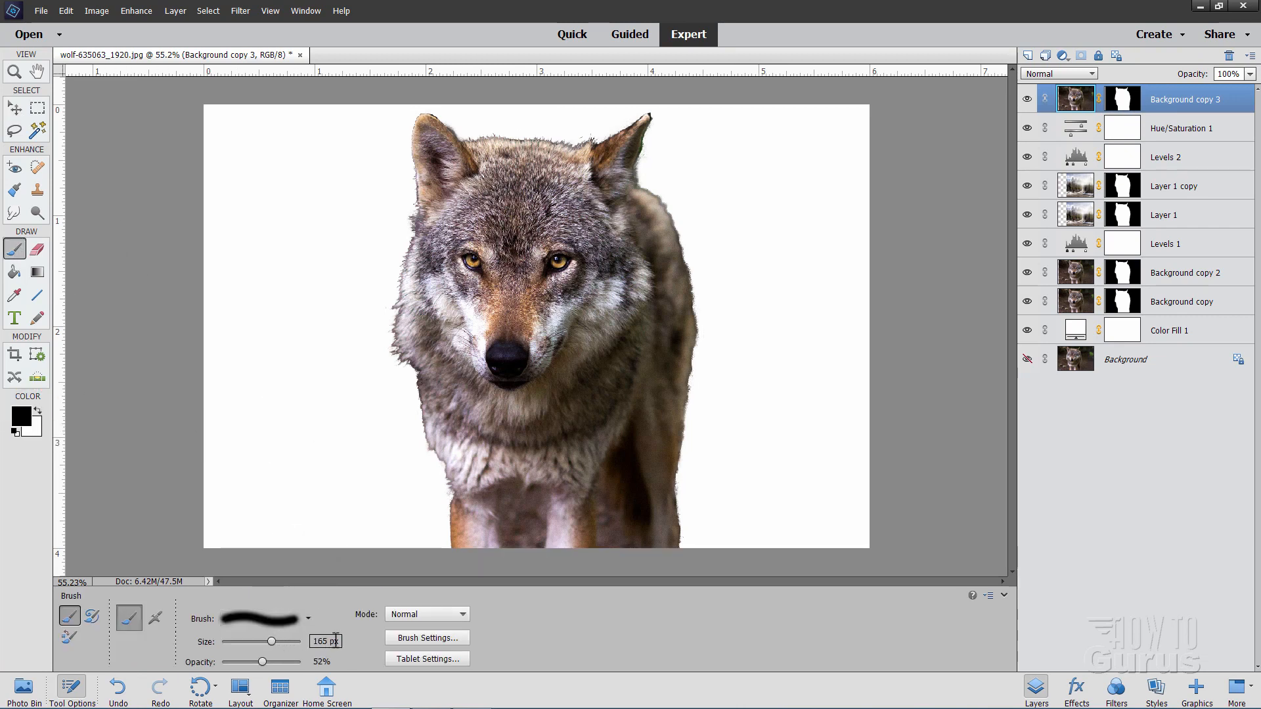
pyautogui.write('150')
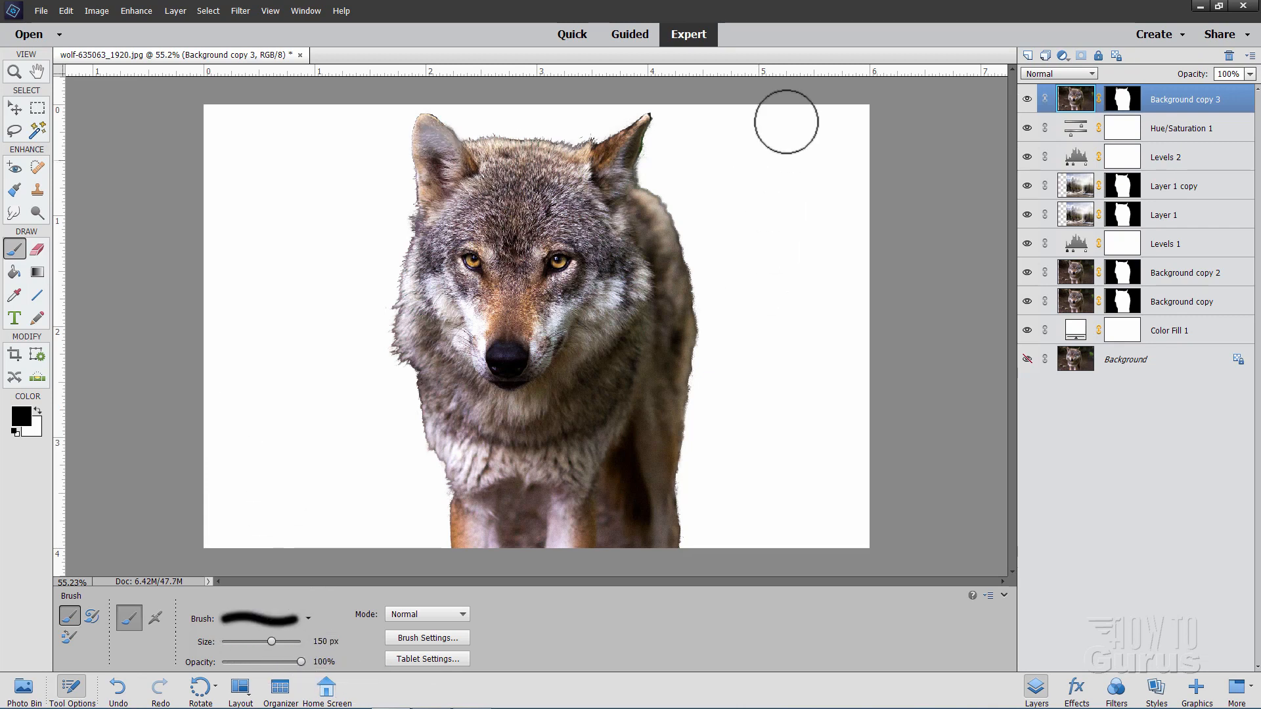
pyautogui.click(1123, 107)
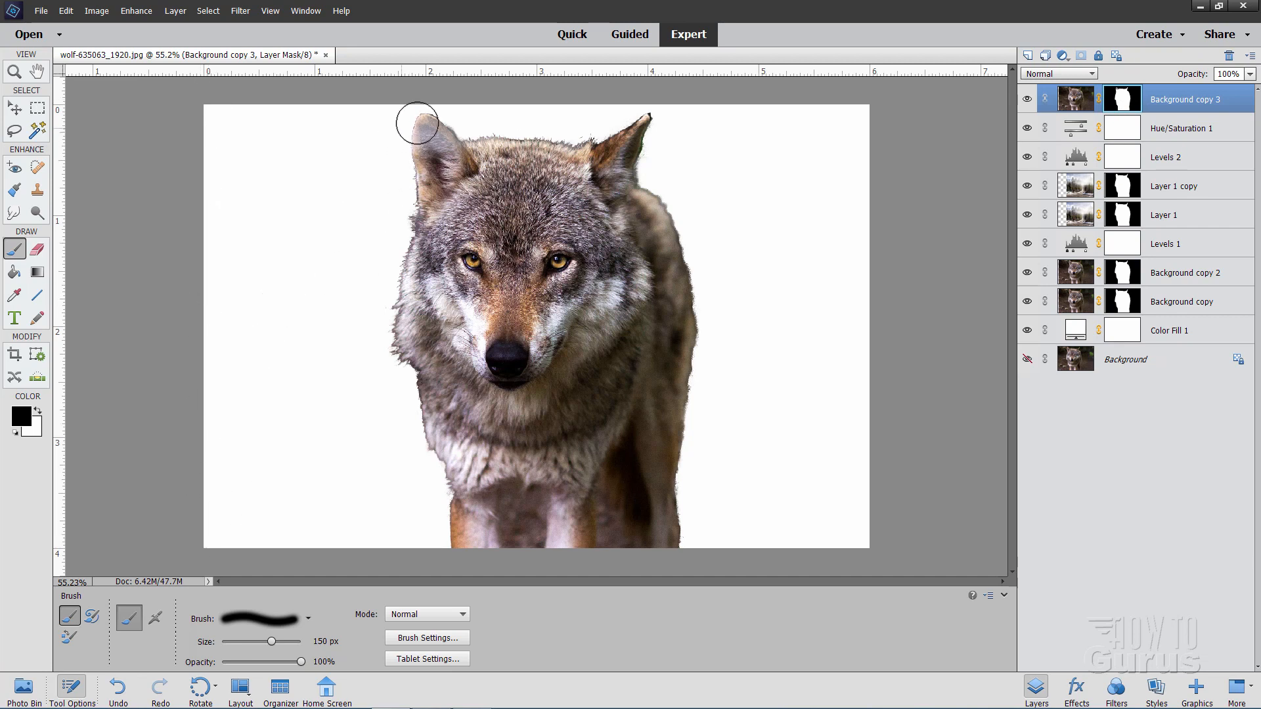
pyautogui.moveTo(416, 121)
pyautogui.mouseDown()
pyautogui.moveTo(389, 123)
pyautogui.moveTo(713, 126)
pyautogui.moveTo(695, 150)
pyautogui.moveTo(625, 171)
pyautogui.moveTo(425, 202)
pyautogui.moveTo(395, 232)
pyautogui.moveTo(718, 258)
pyautogui.moveTo(374, 302)
pyautogui.moveTo(356, 332)
pyautogui.moveTo(378, 349)
pyautogui.moveTo(732, 375)
pyautogui.moveTo(699, 397)
pyautogui.moveTo(721, 428)
pyautogui.moveTo(672, 441)
pyautogui.moveTo(705, 484)
pyautogui.moveTo(512, 538)
pyautogui.moveTo(549, 555)
pyautogui.moveTo(435, 536)
pyautogui.moveTo(411, 467)
pyautogui.mouseUp()
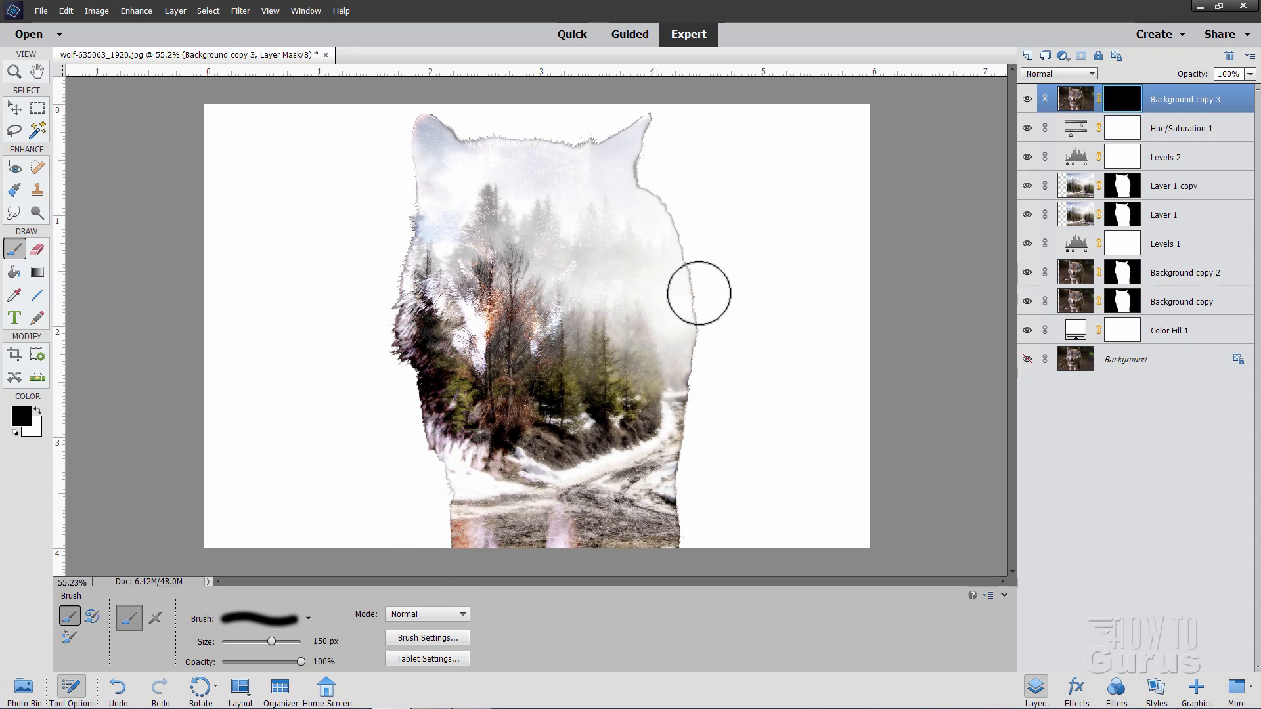
# Paint white with a 100 px brush on the top wolf layer's mask to reveal both eyes.
pyautogui.click(37, 412)
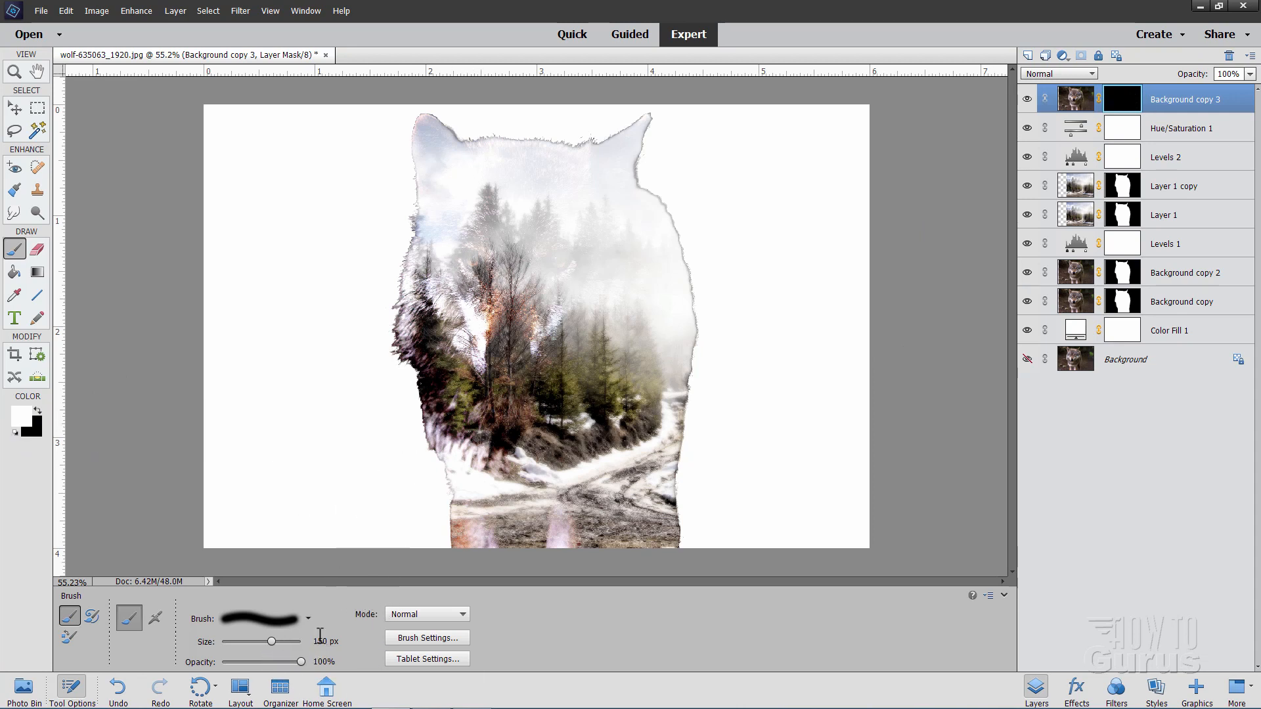
pyautogui.moveTo(333, 642); pyautogui.dragTo(251, 655)
pyautogui.write('100')
pyautogui.click(470, 260)
pyautogui.click(558, 259)
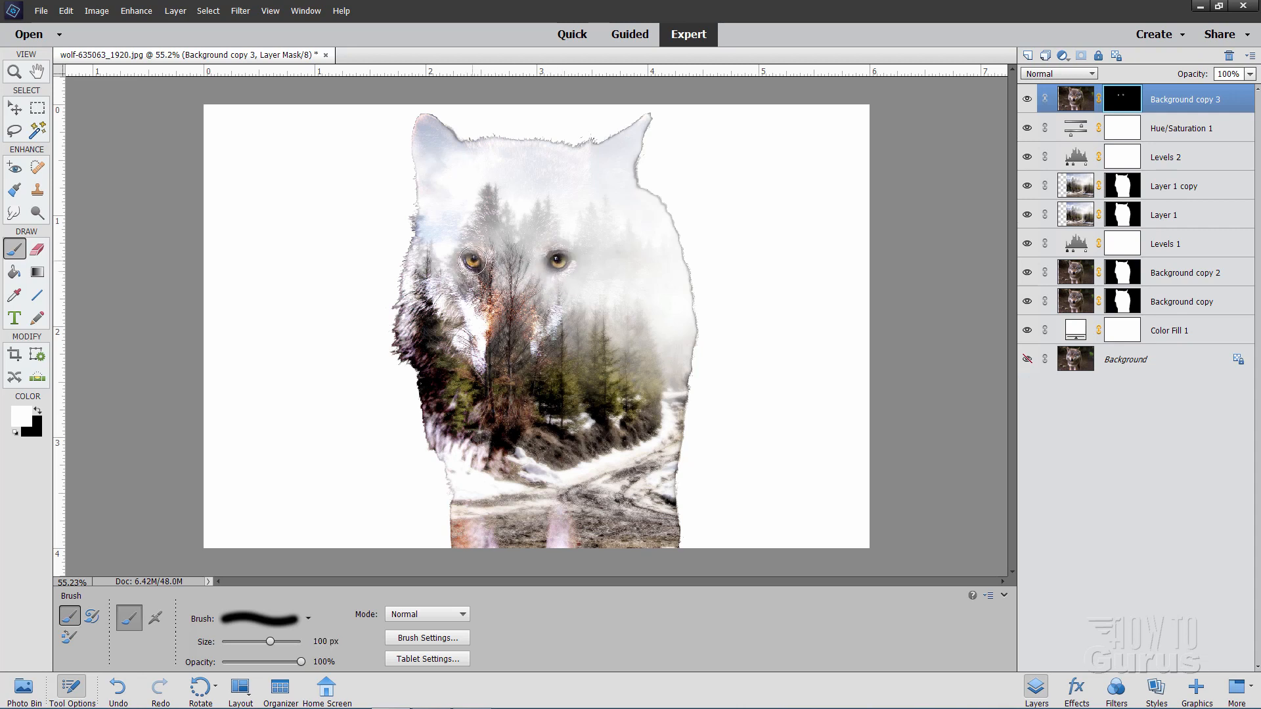
pyautogui.moveTo(557, 261); pyautogui.dragTo(565, 264)
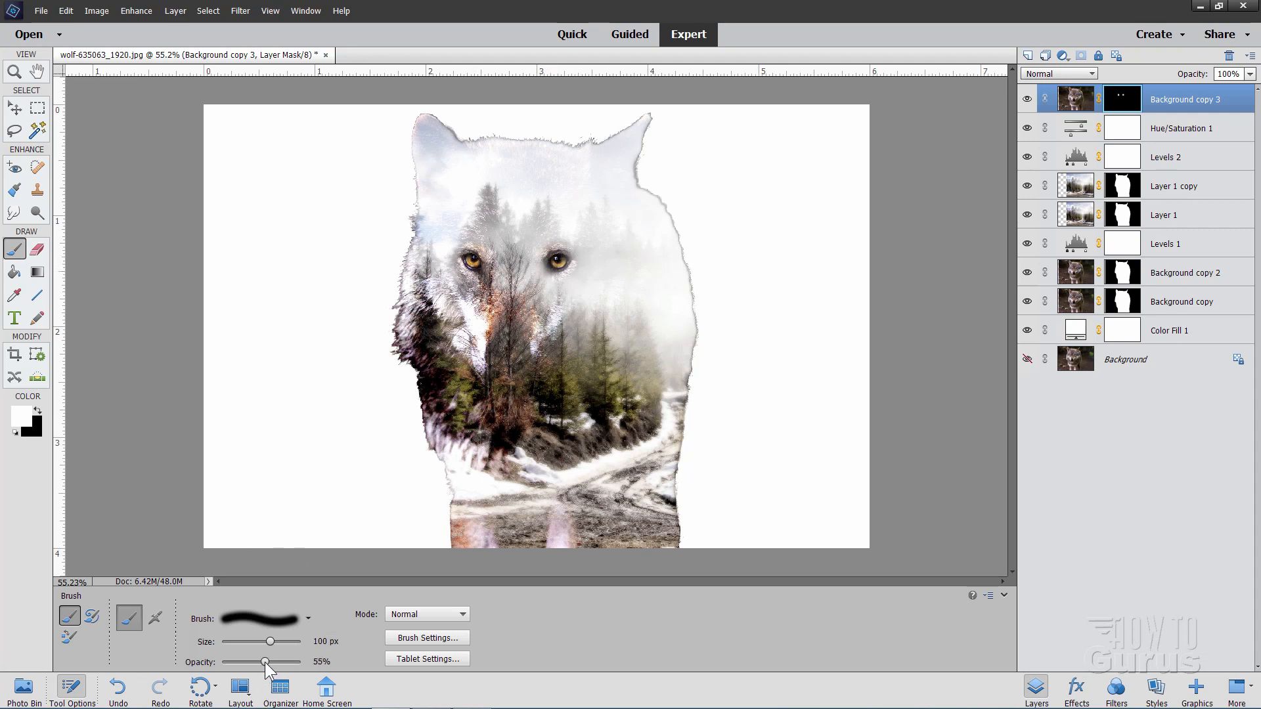
# Reveal the wolf's muzzle and nose on the same mask by painting white with a 165 px brush at 55% opacity.
pyautogui.doubleClick(315, 641)
pyautogui.write('165px')
pyautogui.press('Return')
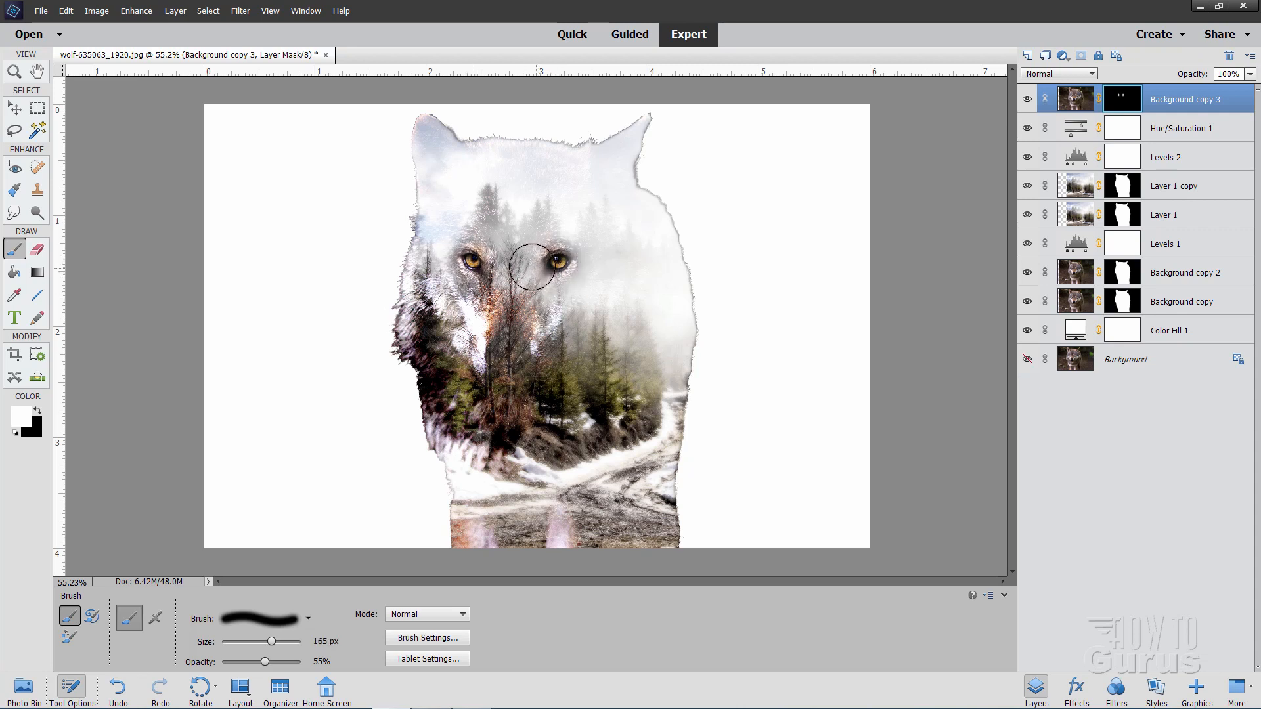
pyautogui.moveTo(523, 279); pyautogui.dragTo(509, 366)
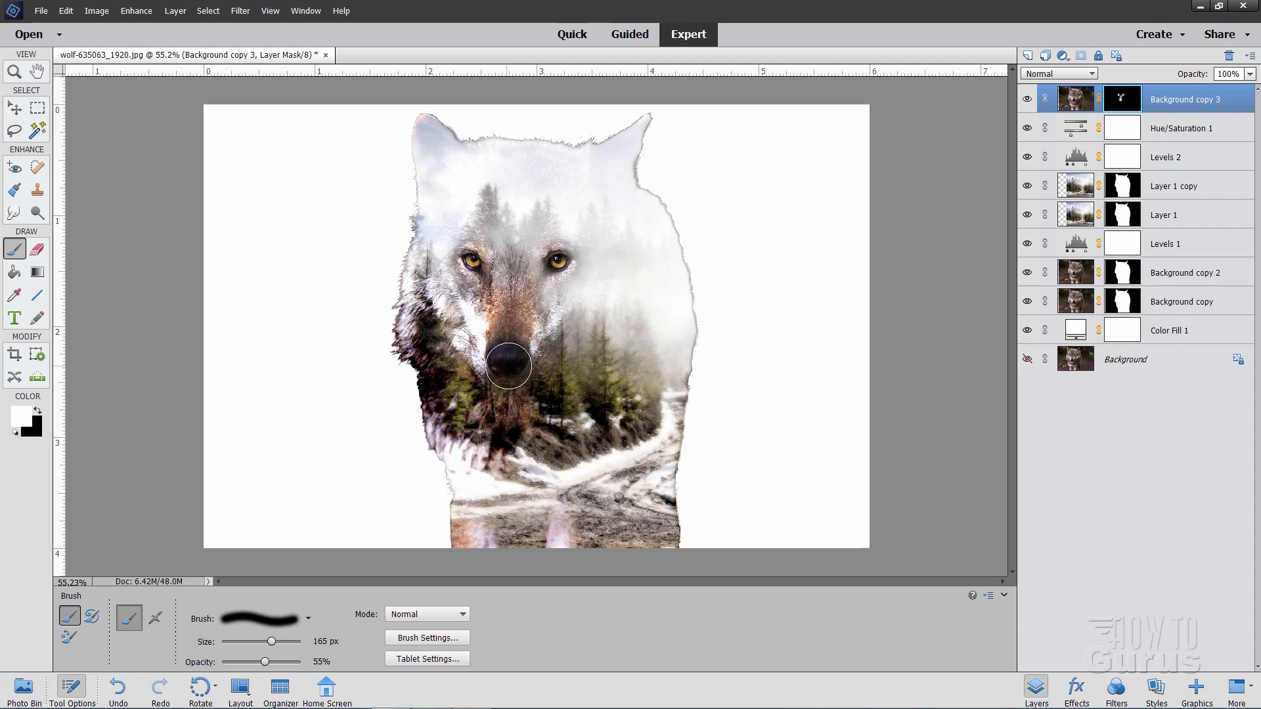
pyautogui.moveTo(507, 292)
pyautogui.mouseDown()
pyautogui.moveTo(466, 255)
pyautogui.moveTo(518, 281)
pyautogui.moveTo(565, 261)
pyautogui.moveTo(535, 303)
pyautogui.moveTo(487, 297)
pyautogui.moveTo(513, 262)
pyautogui.moveTo(500, 256)
pyautogui.moveTo(528, 261)
pyautogui.moveTo(539, 283)
pyautogui.moveTo(511, 317)
pyautogui.moveTo(523, 356)
pyautogui.mouseUp()
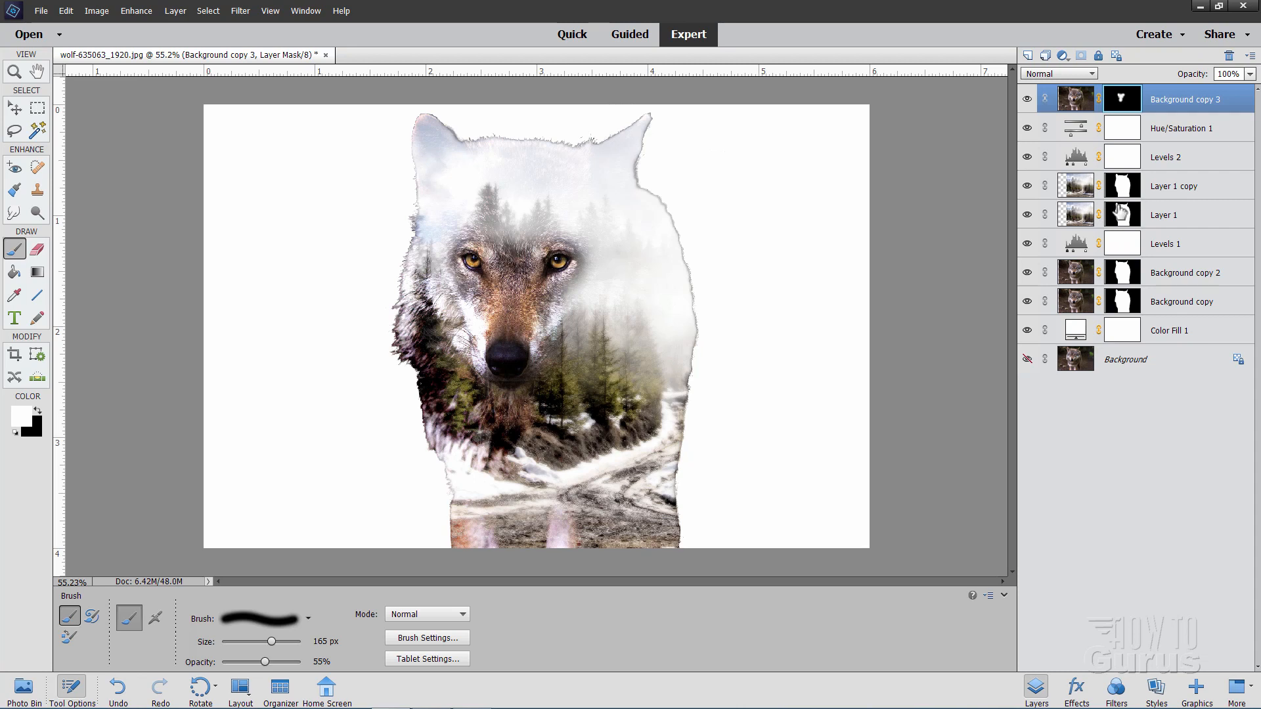
# Activate the layer mask of Layer 1 and make black the foreground colour for painting.
pyautogui.click(1159, 217)
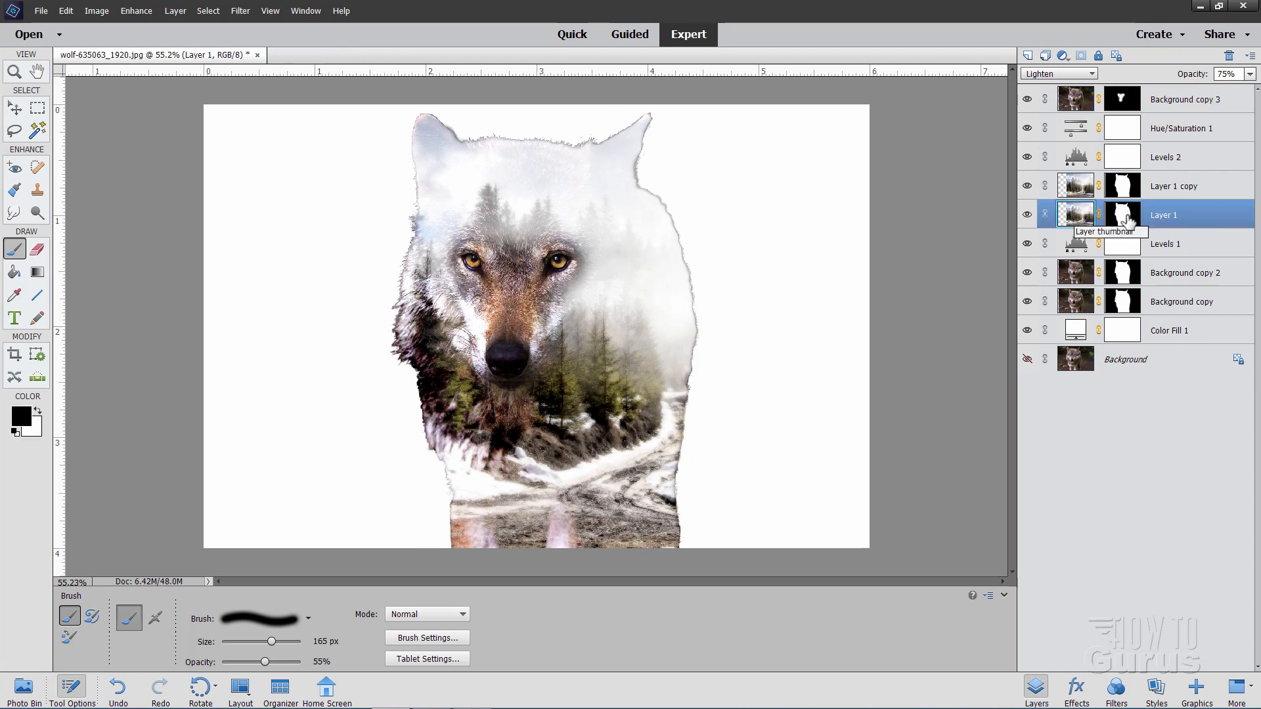
pyautogui.click(1125, 219)
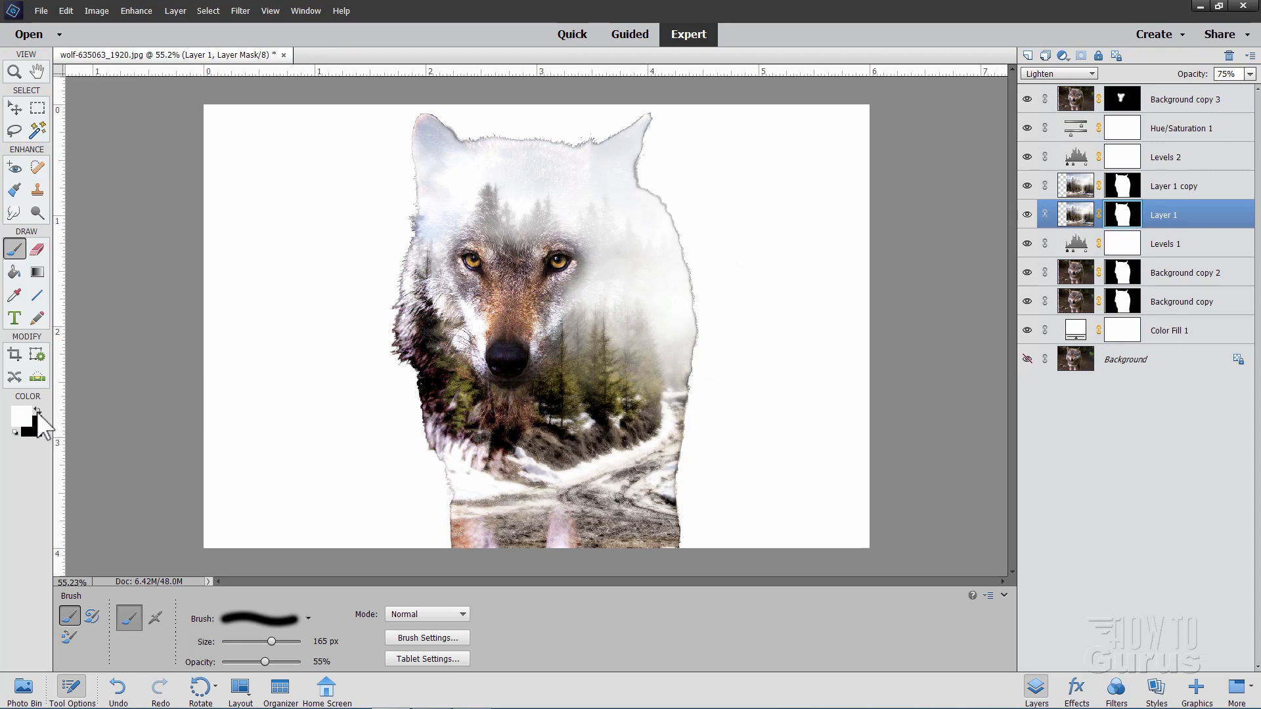
pyautogui.click(38, 412)
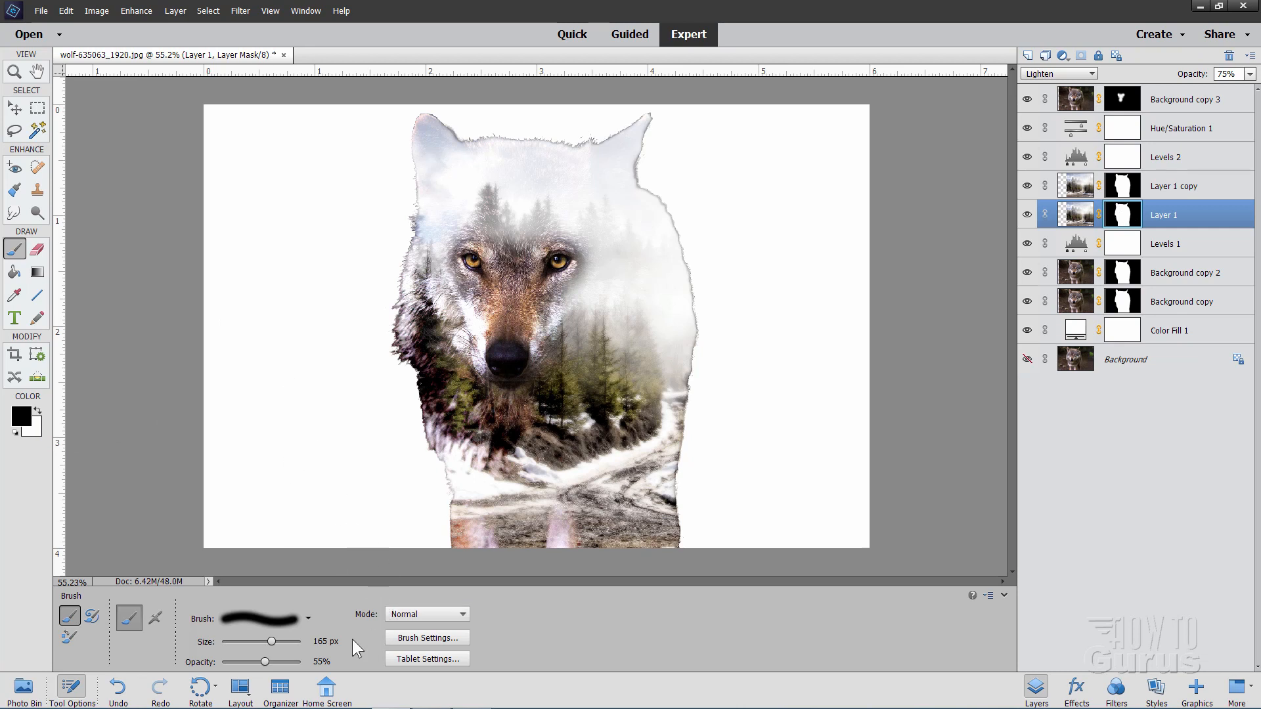